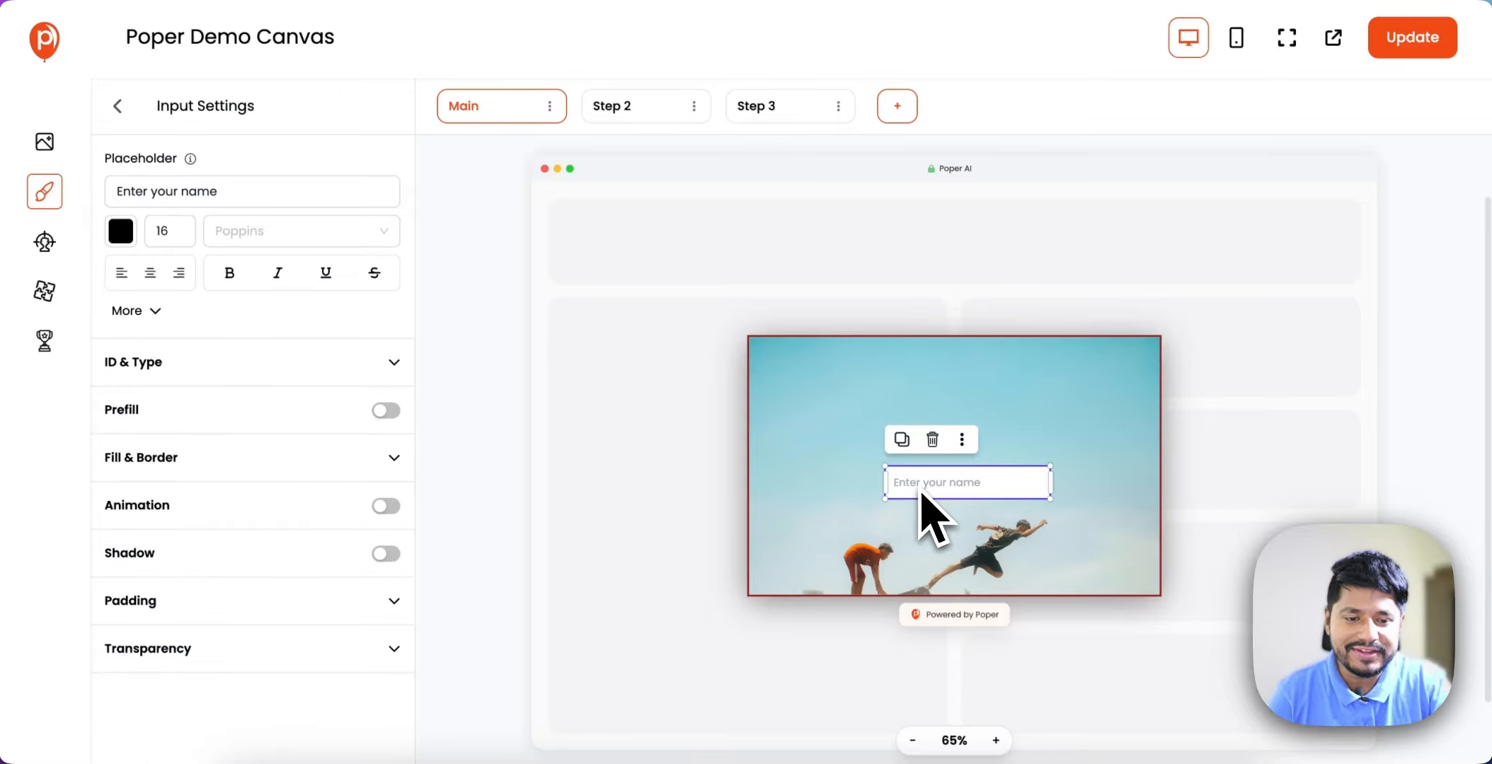
- Move the name input field higher in the popup and change its placeholder to "Enter your email"
mouse_move(920, 492)
left_mouse_down()
mouse_move(912, 461)
mouse_move(929, 468)
left_mouse_up()
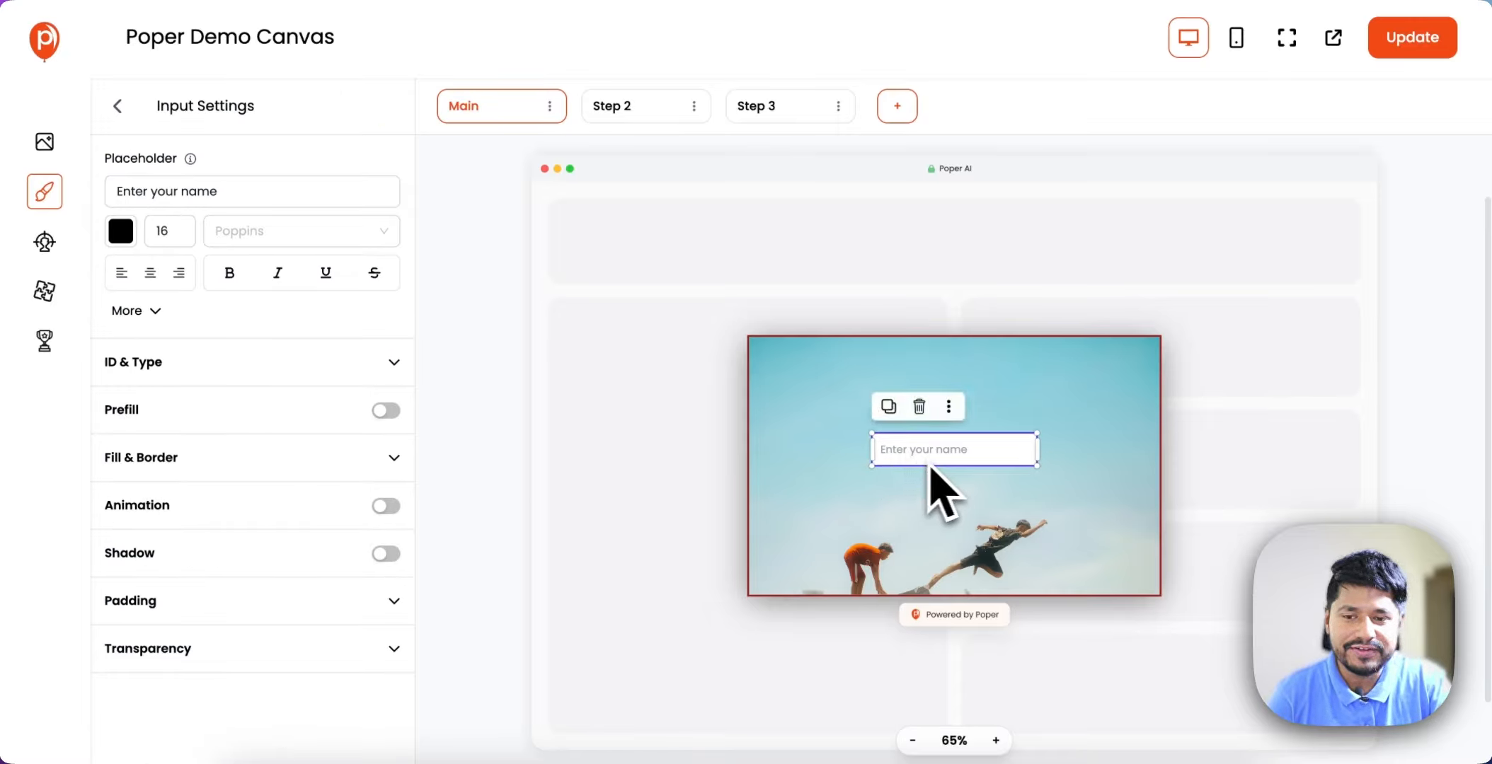
left_click_drag(249, 192, 377, 199)
key("BackSpace")
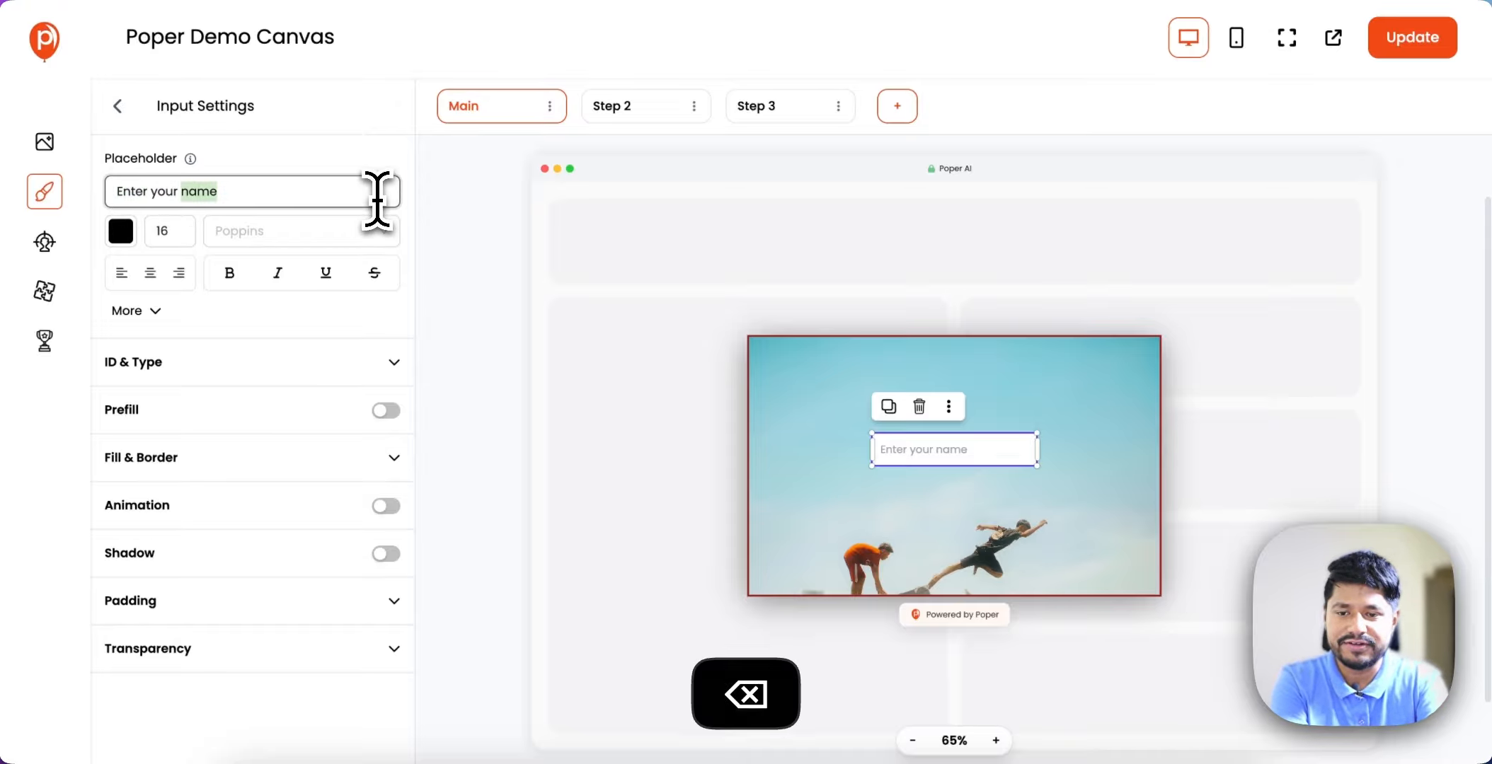
type("email")
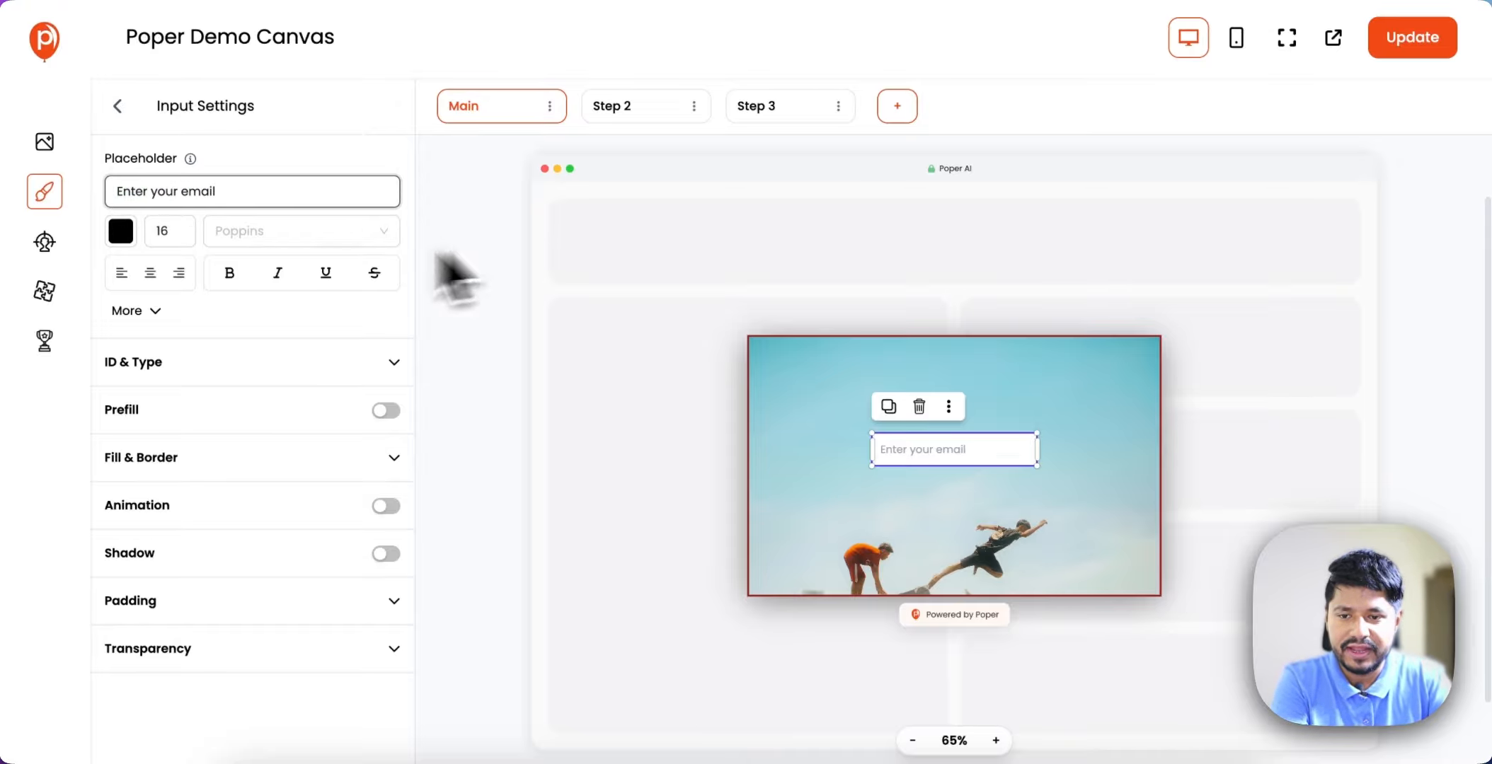
- Set the placeholder's font size to 18 and expand the additional text formatting options
left_click(162, 231)
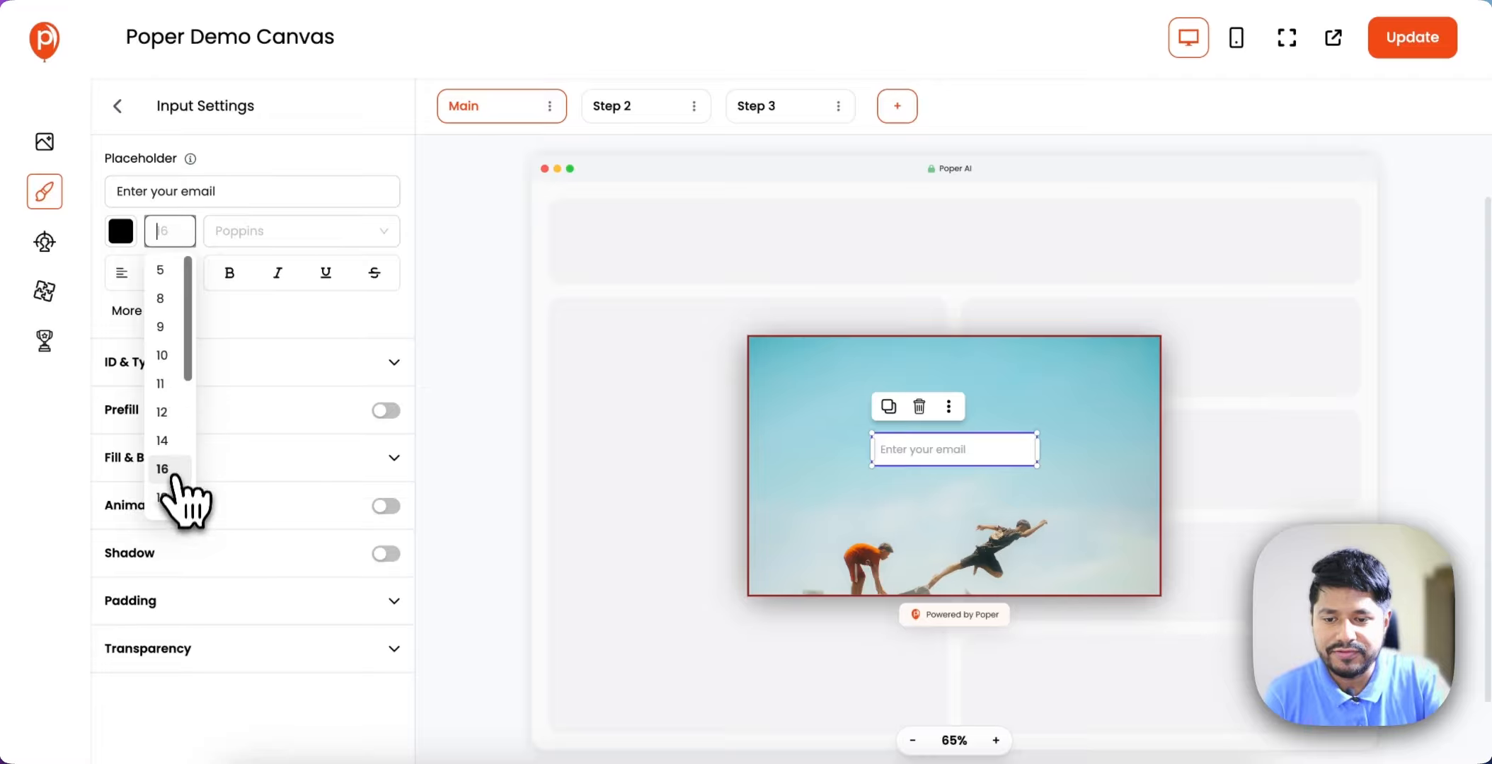
left_click(169, 498)
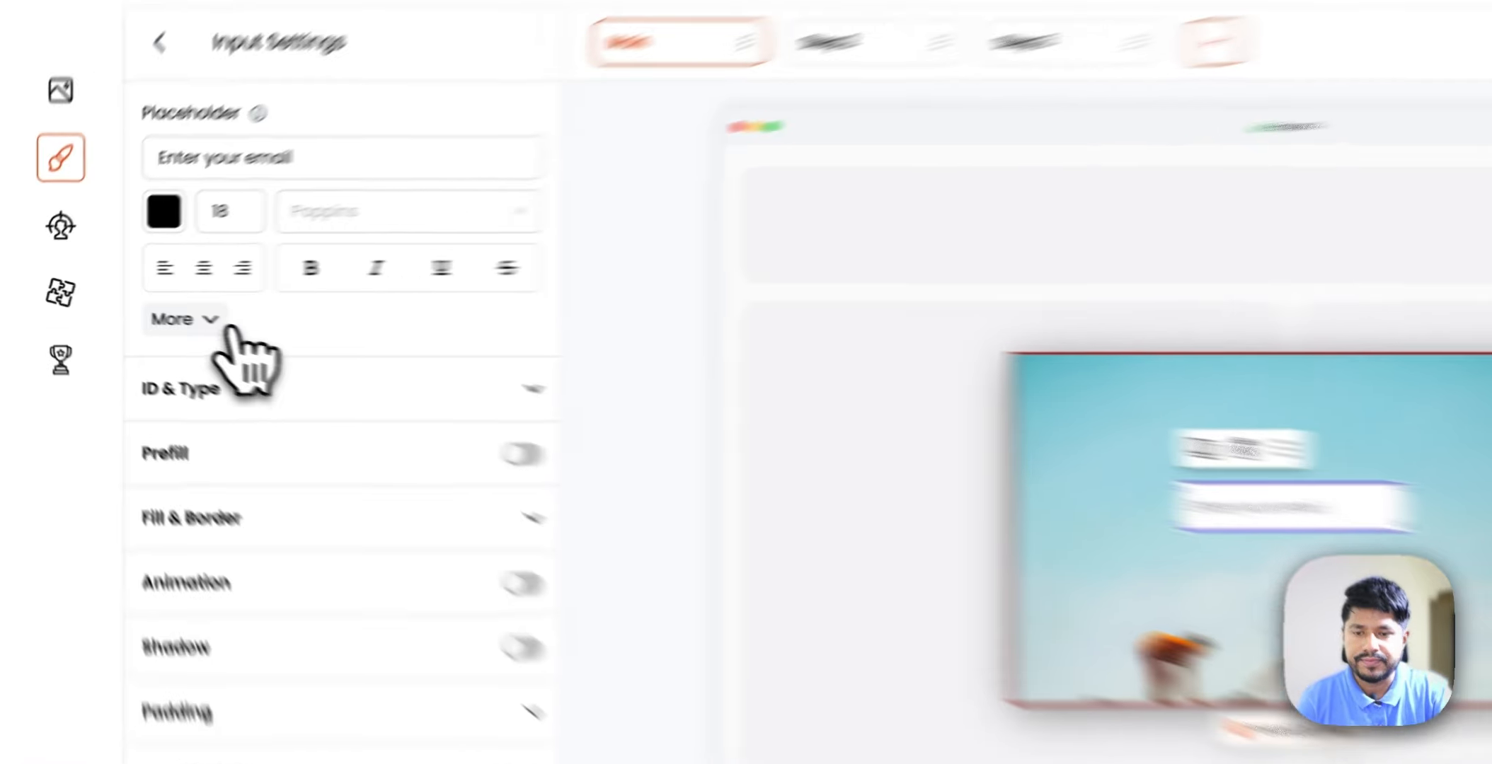
left_click(145, 312)
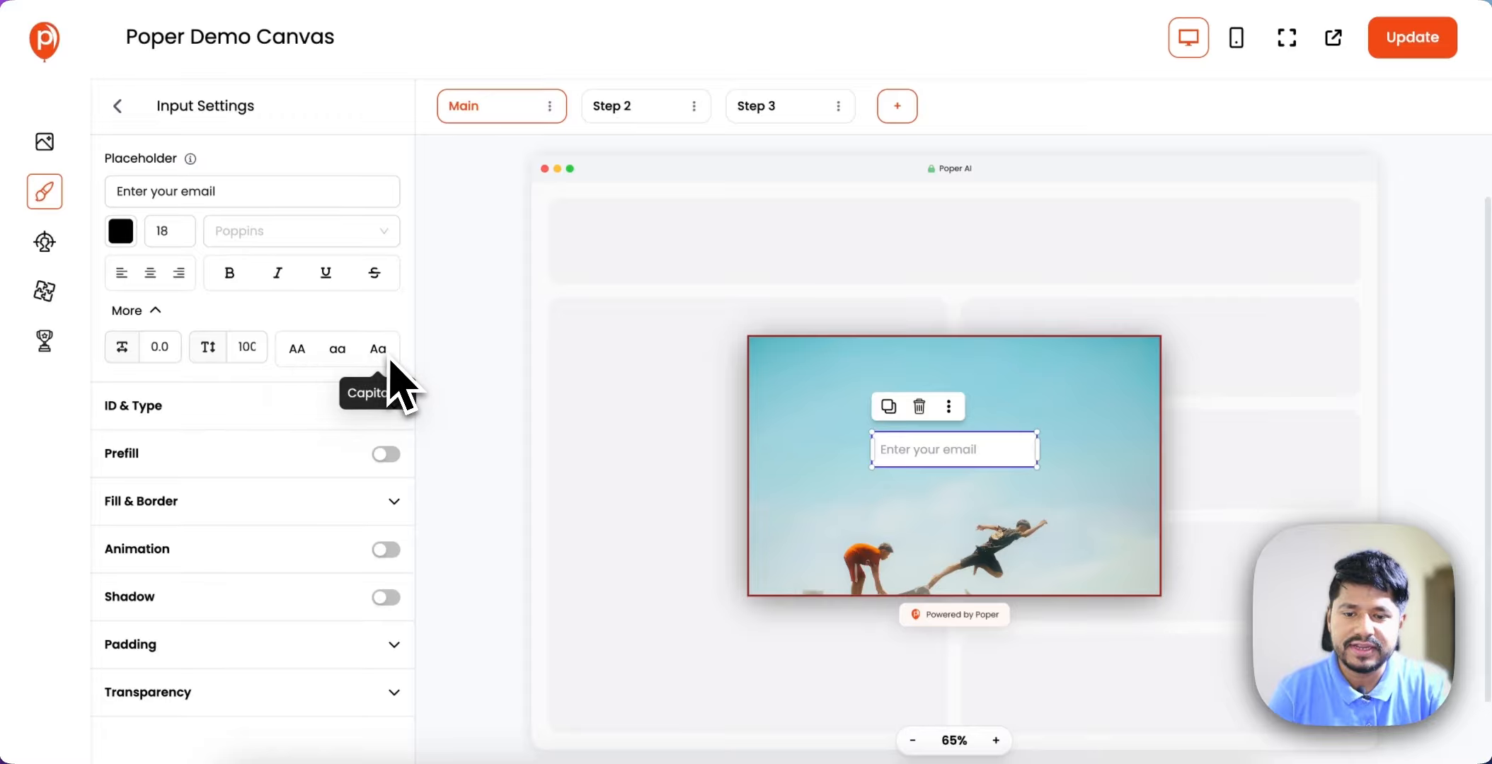
- Change the input field's ID to "email" in its ID & Type settings
left_click(264, 412)
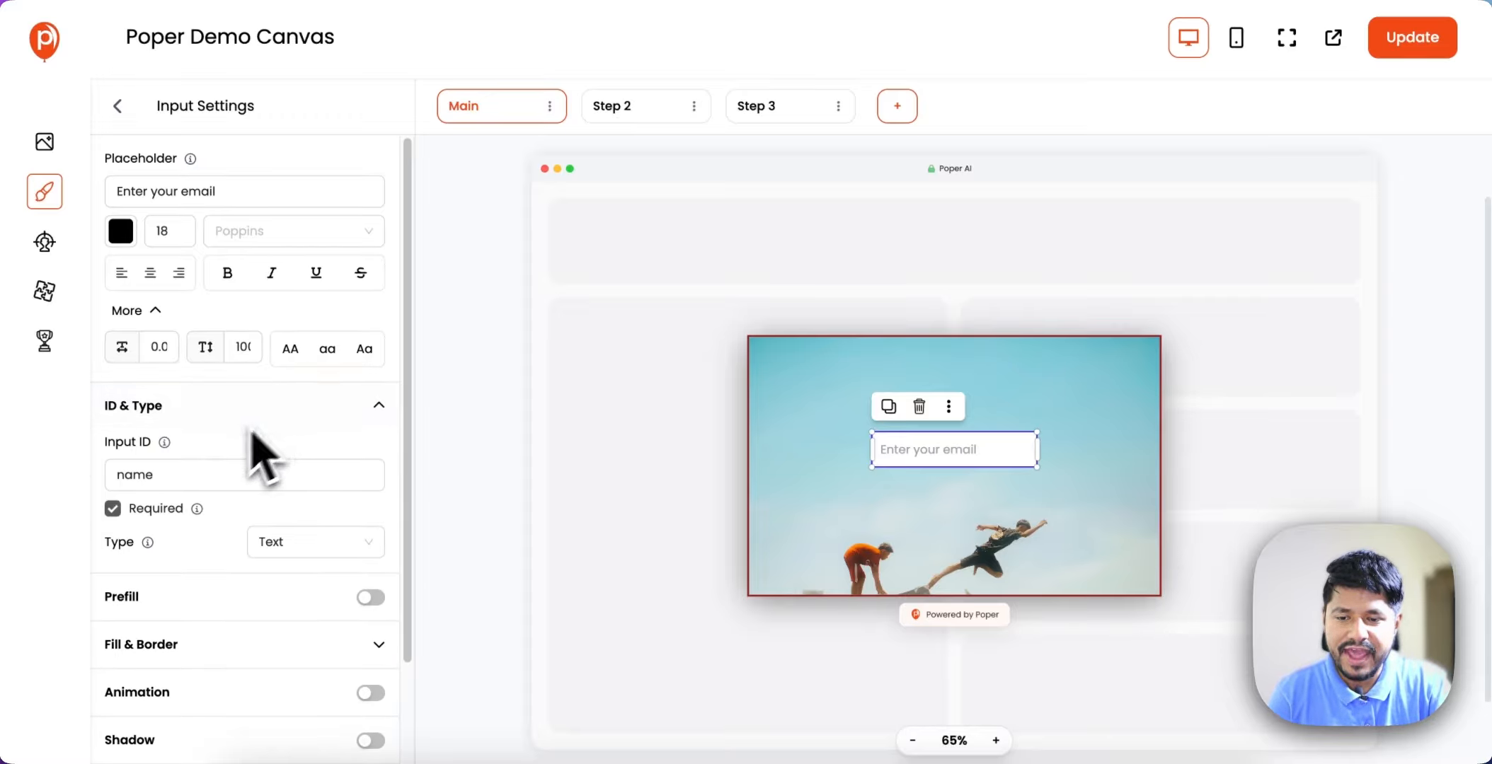
left_click(196, 478)
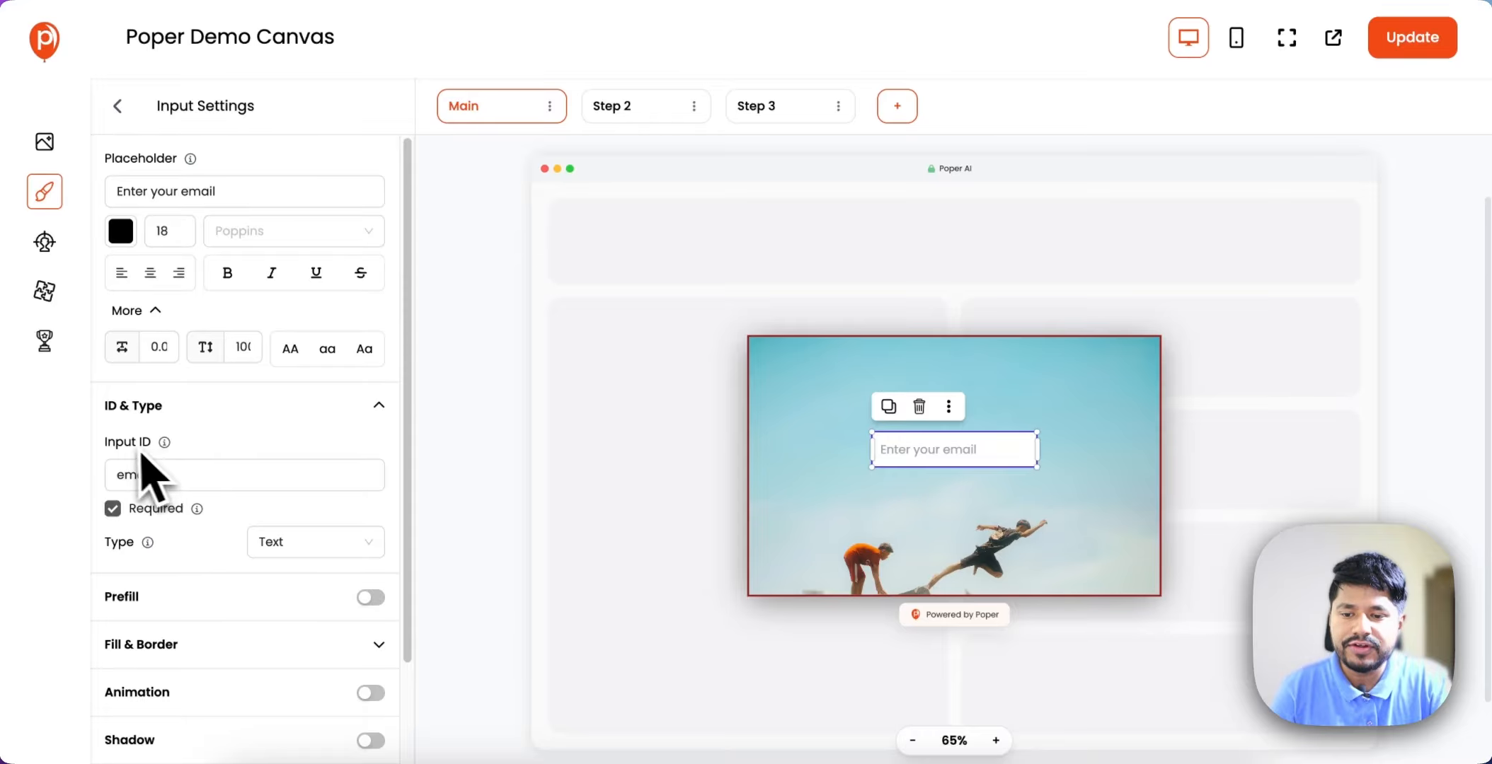
left_click(196, 448)
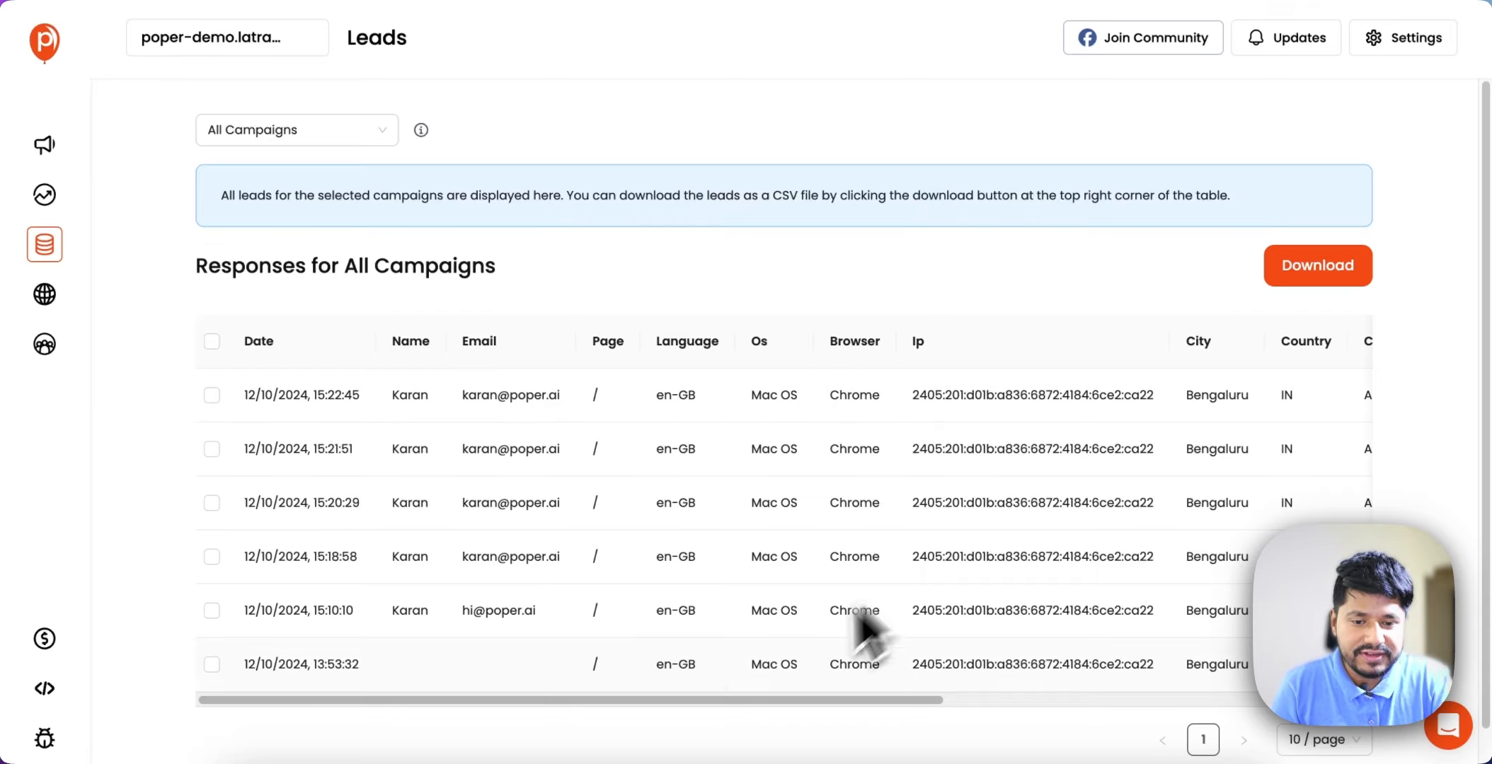
- Examine the column headings of the Leads table for all campaigns and compare them with the popup input's ID
left_click_drag(410, 700, 716, 699)
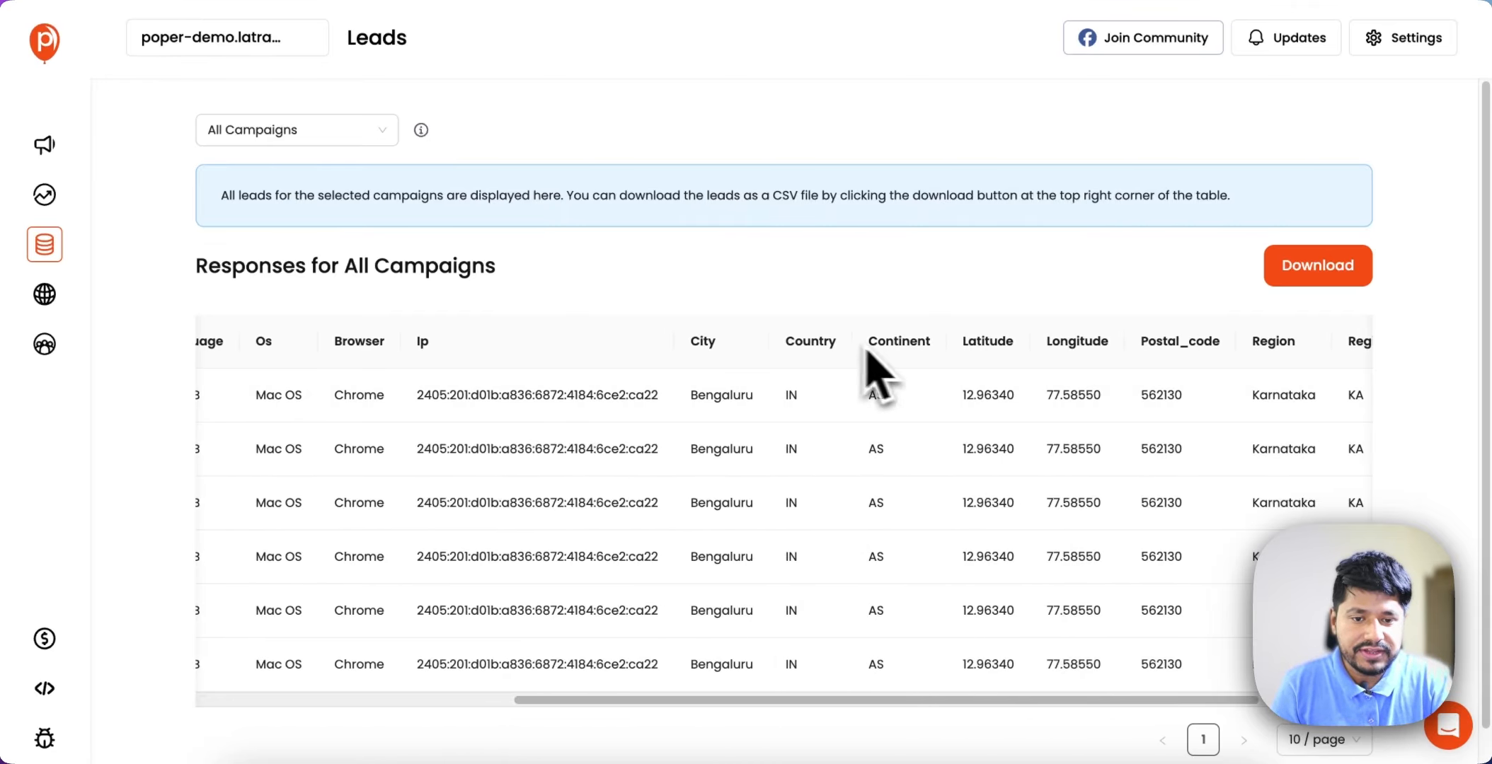
left_click_drag(1043, 702, 827, 703)
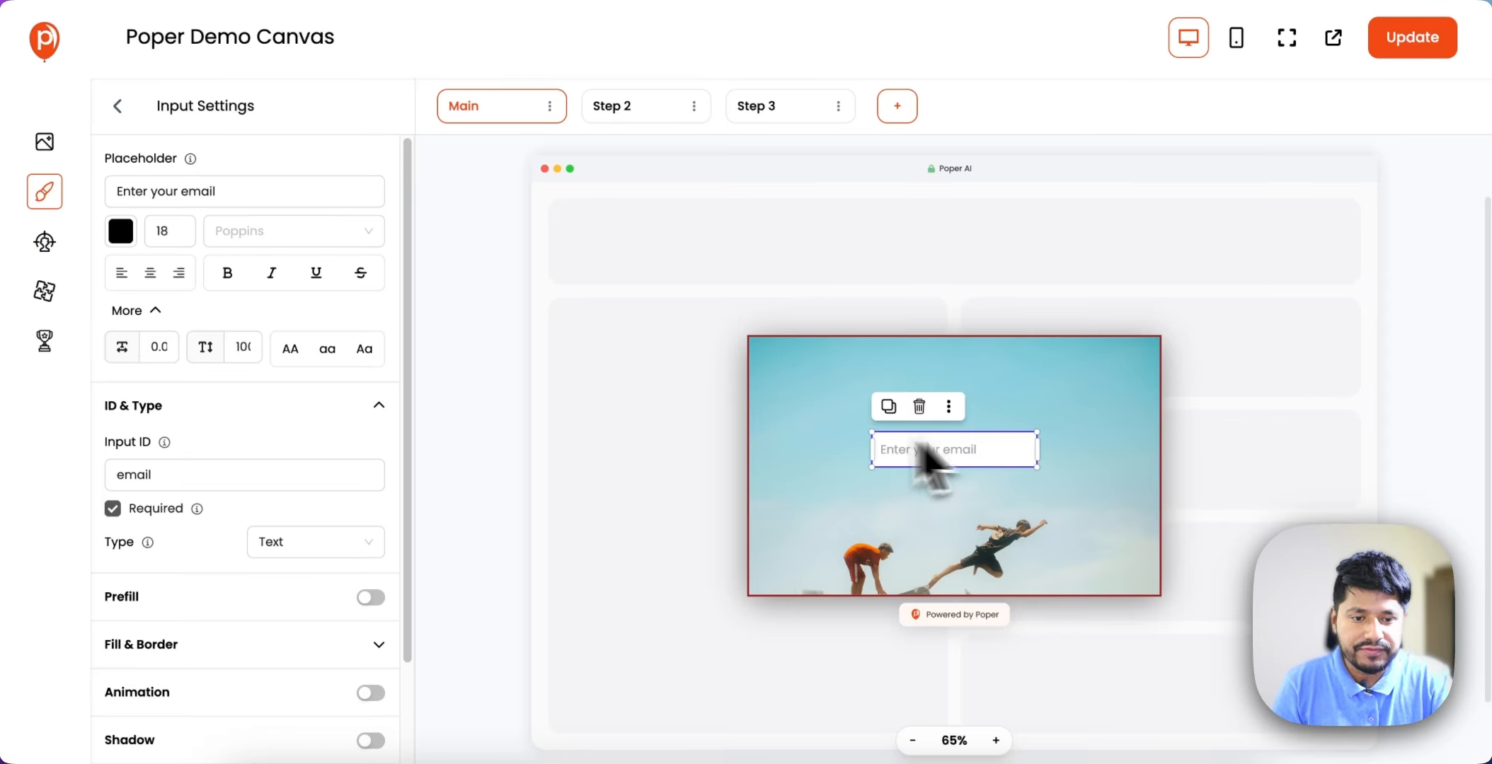
left_click(160, 472)
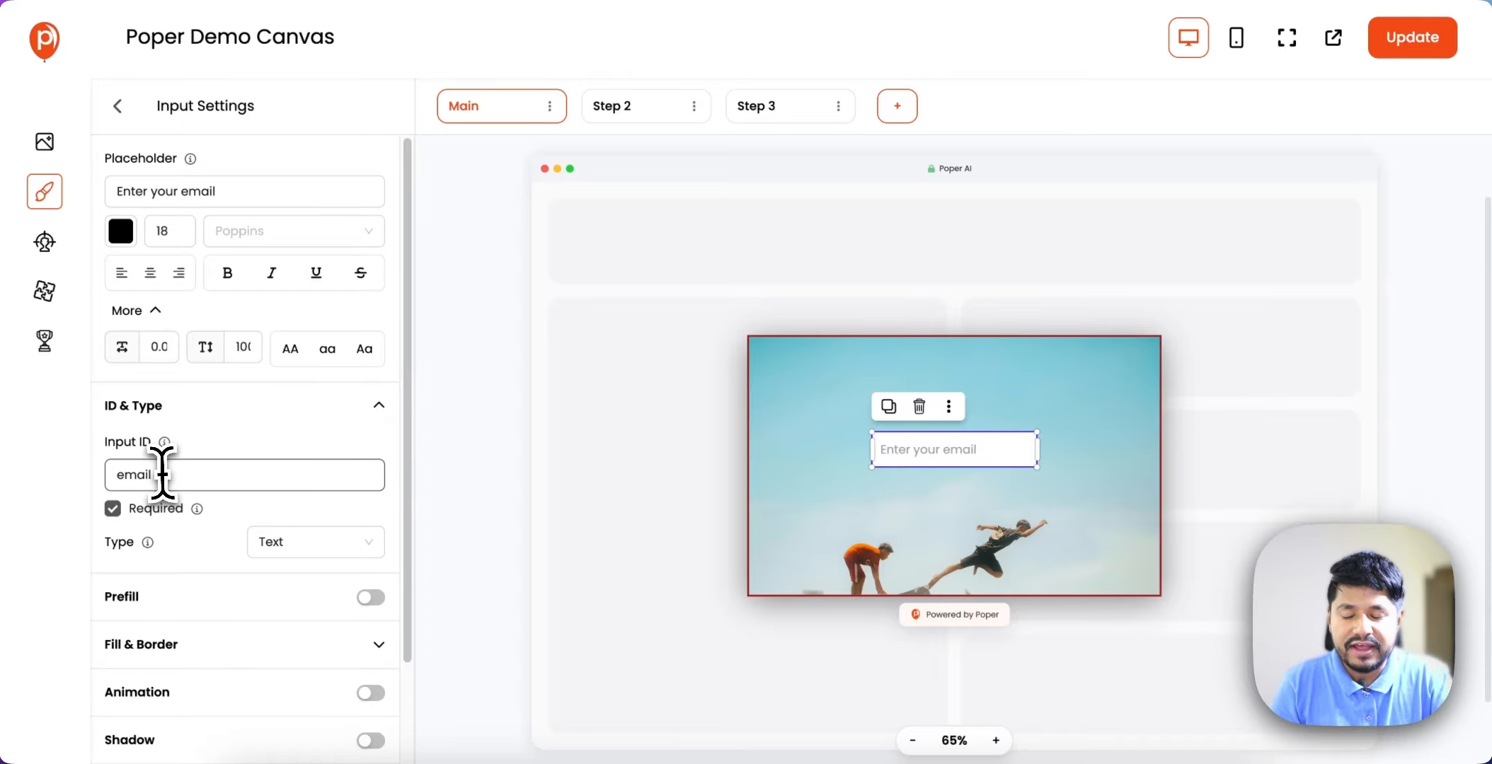
left_click_drag(160, 473, 130, 475)
left_click(693, 1)
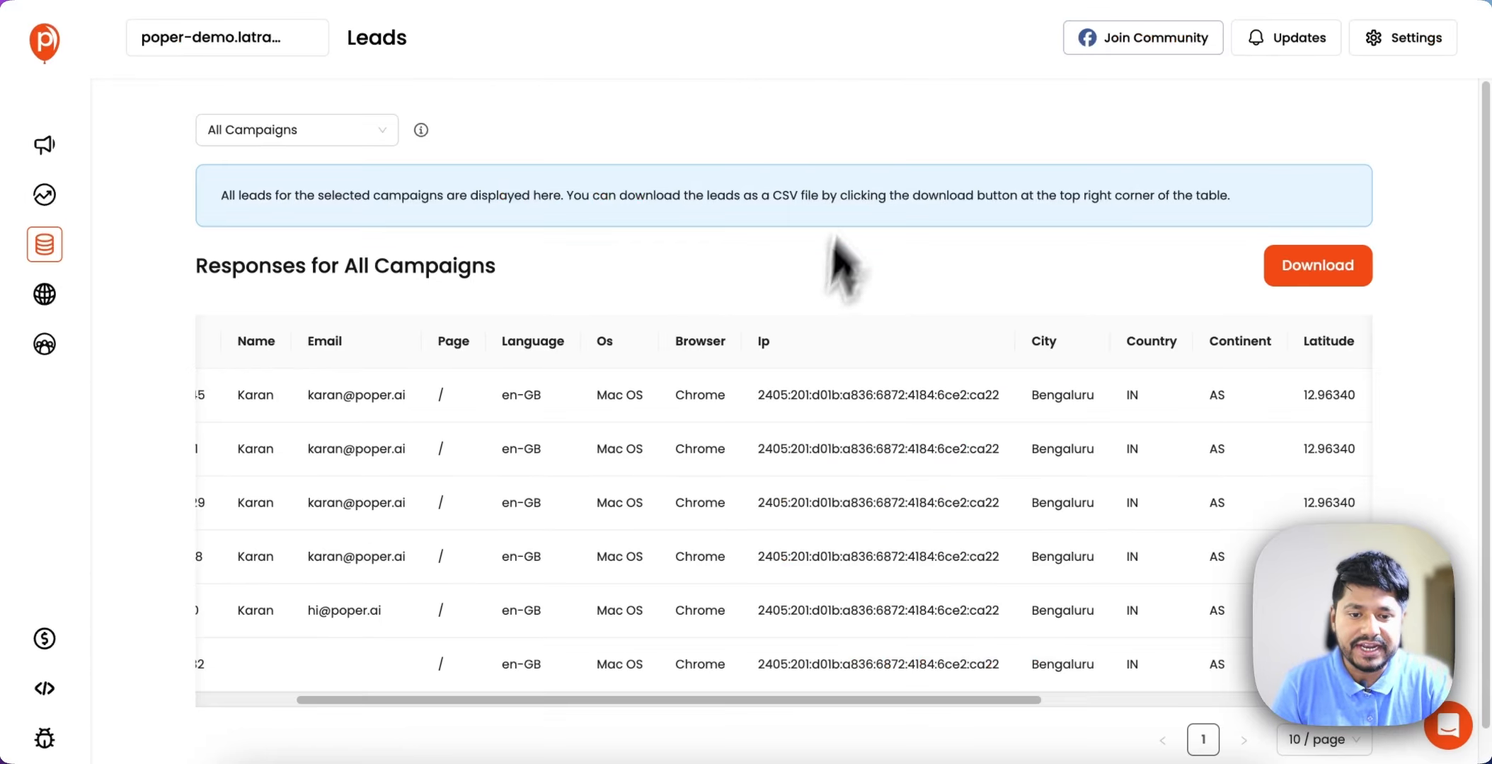
double_click(764, 342)
left_click(453, 1)
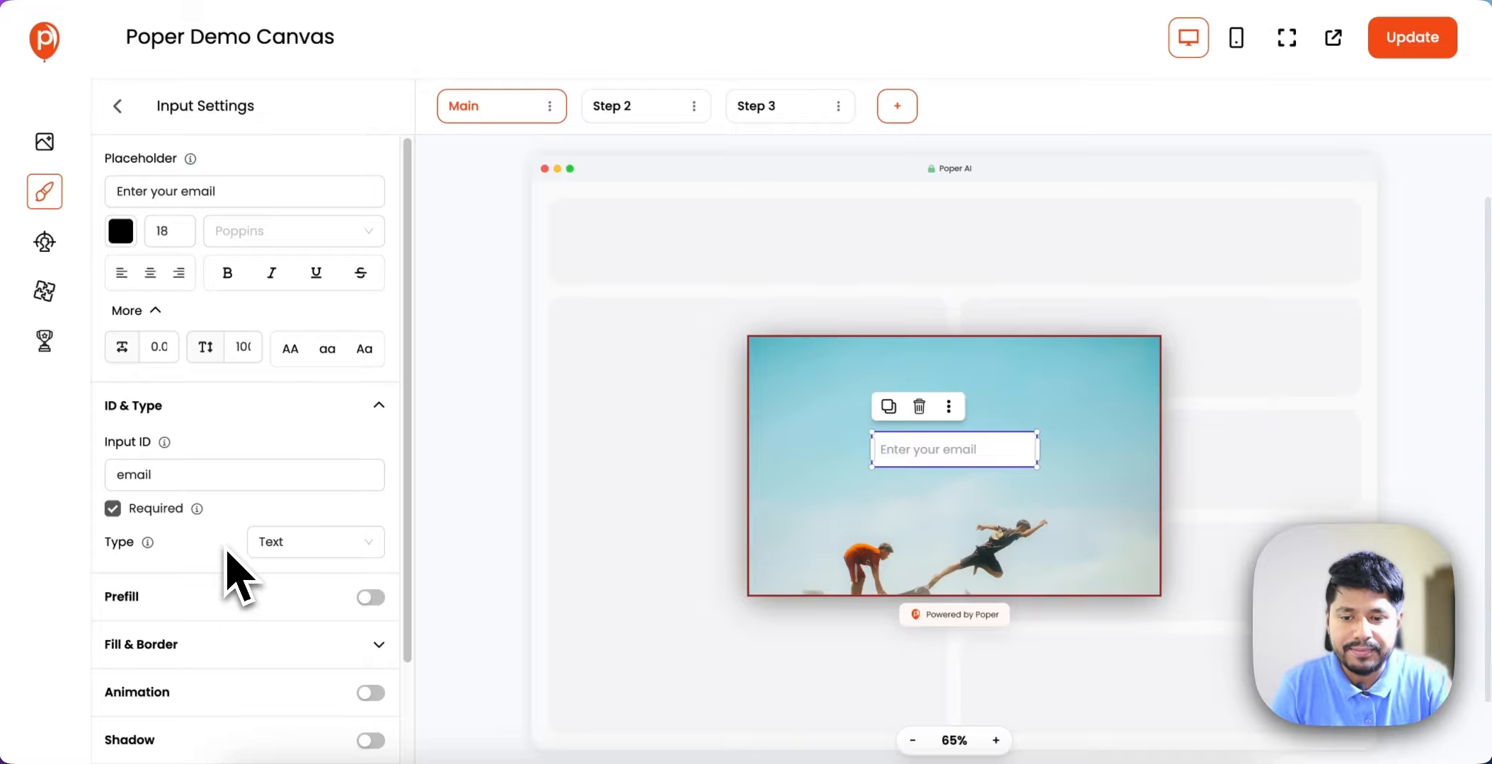
- Set the input field's type to Email
left_click_drag(237, 189, 130, 191)
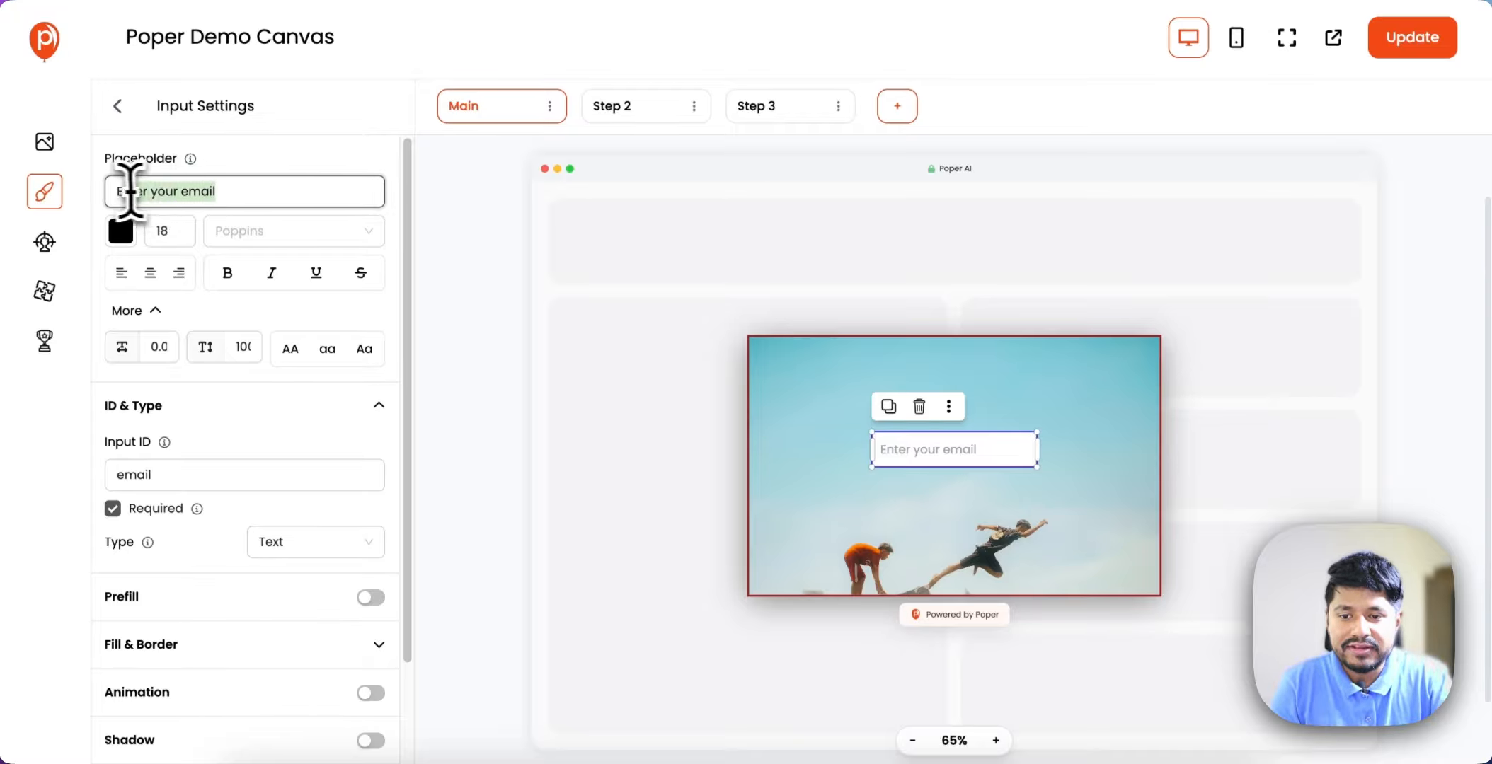
left_click(340, 543)
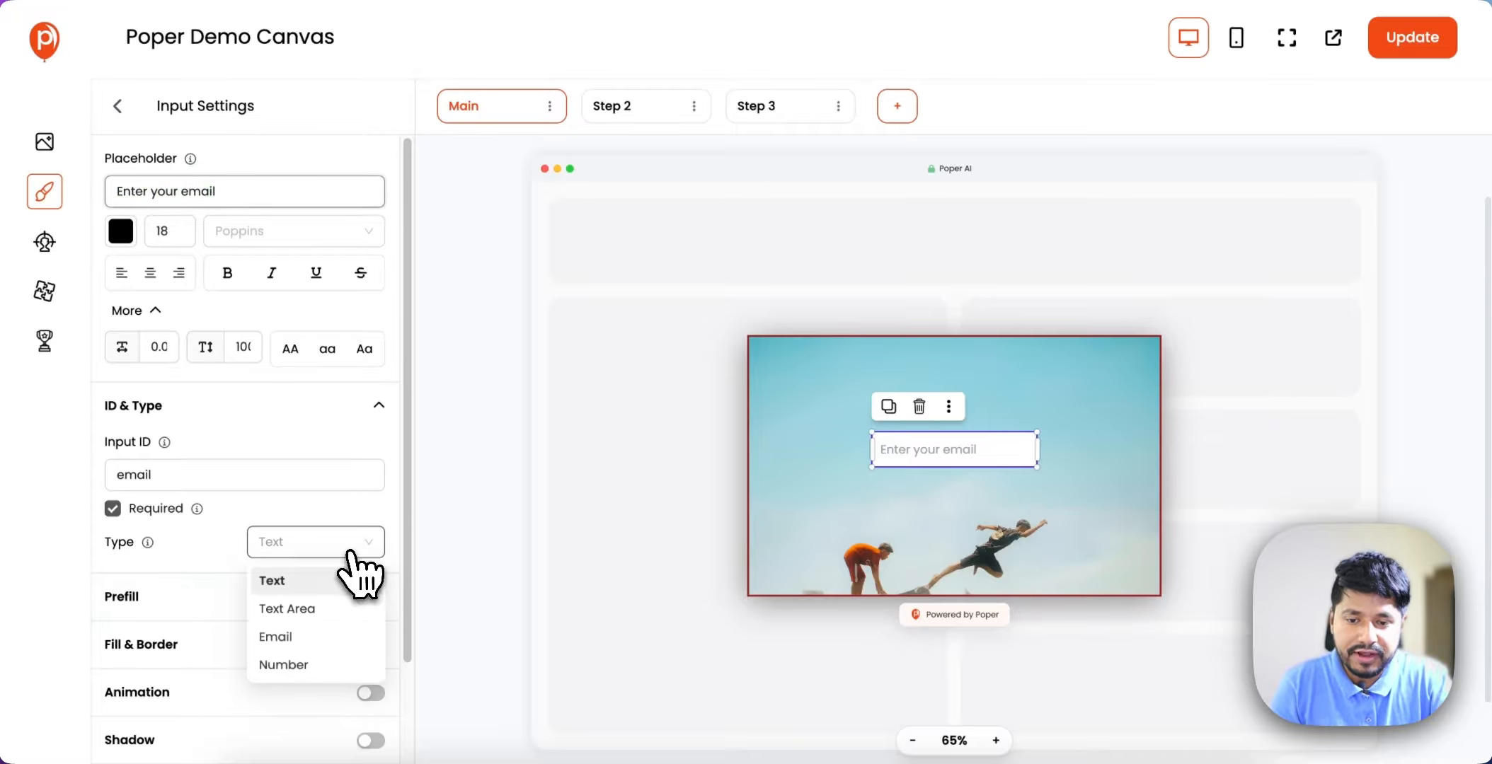
left_click(329, 637)
- Try the Text Area type on the email input and reselect the field on the canvas
left_click(331, 547)
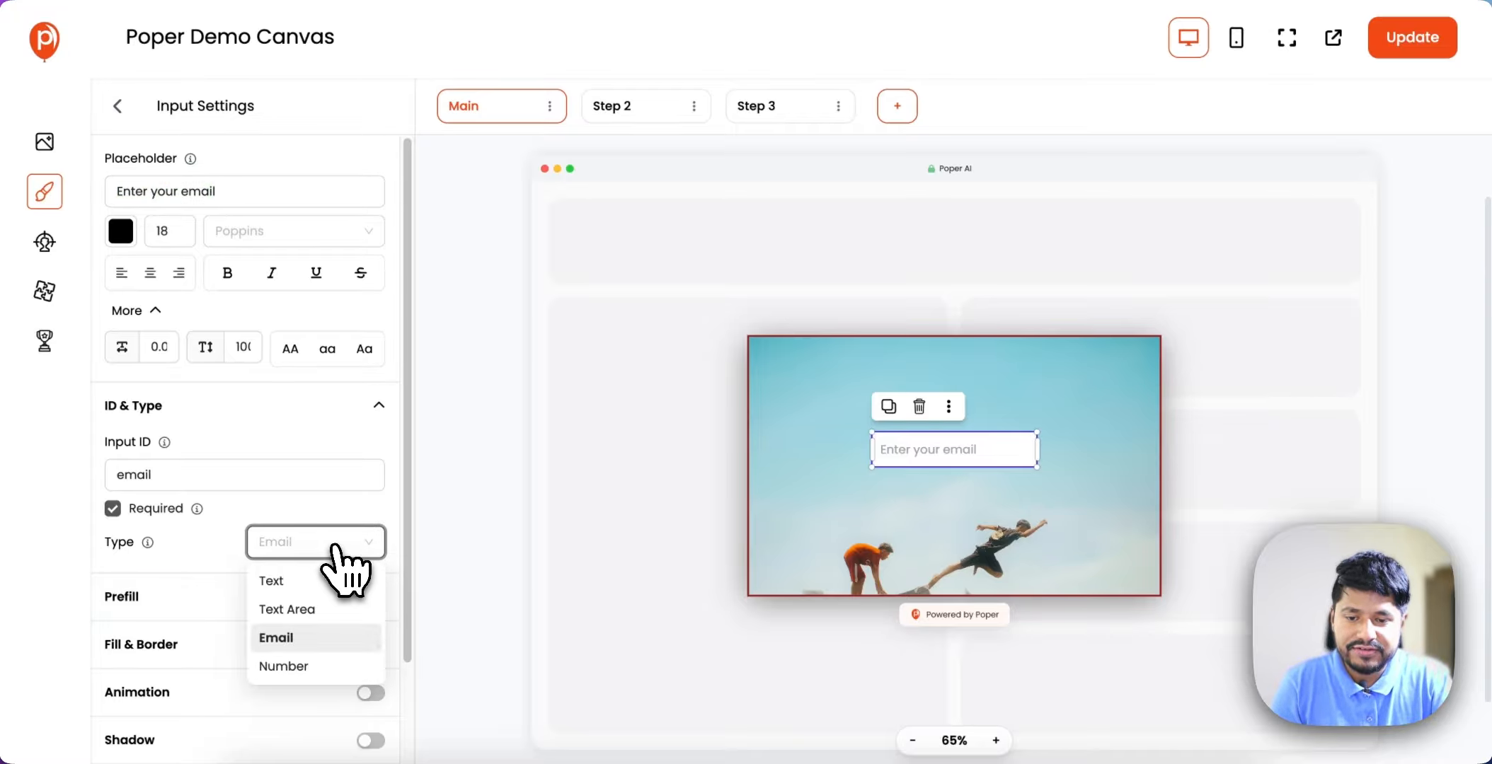
left_click(311, 609)
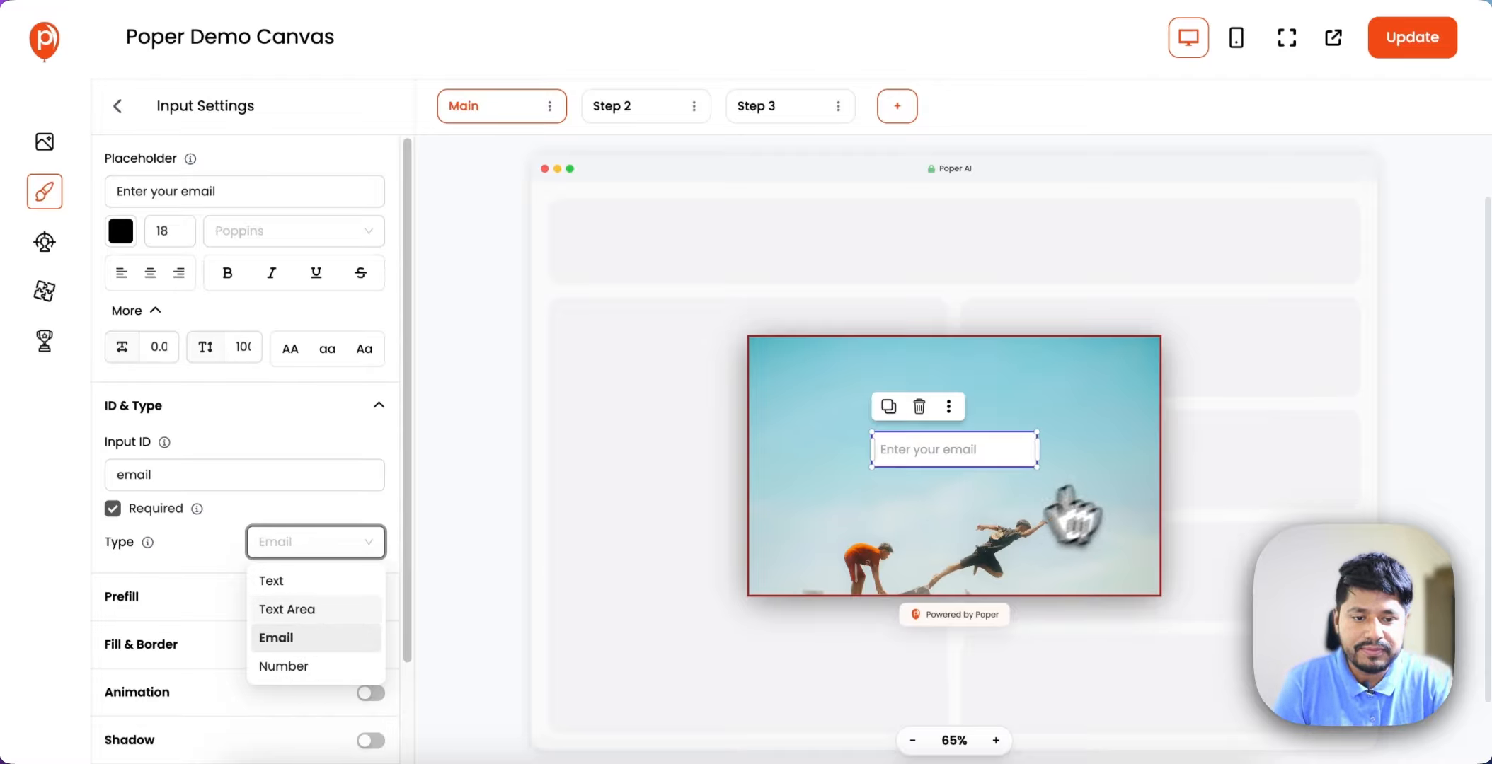
left_click(1062, 456)
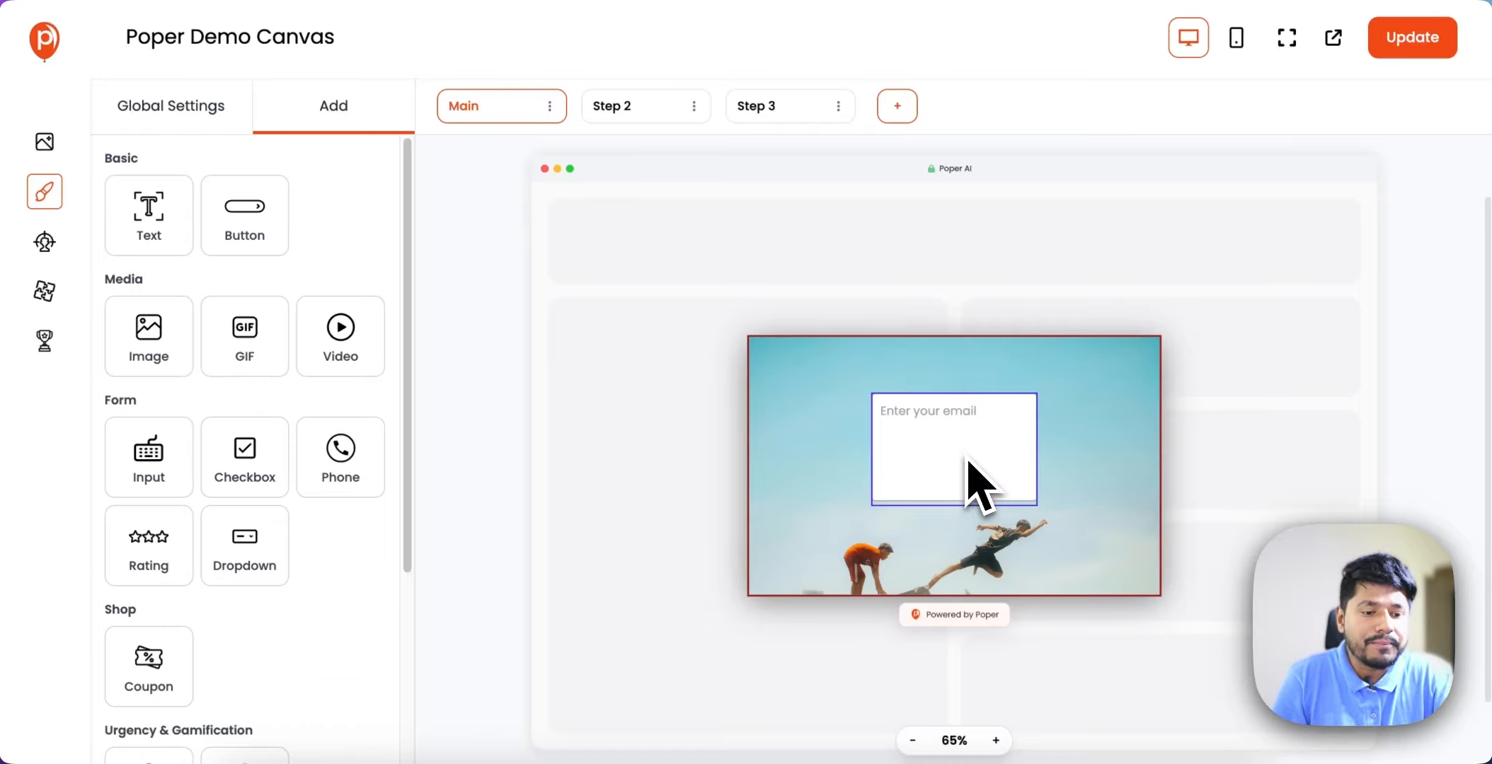
left_click(974, 480)
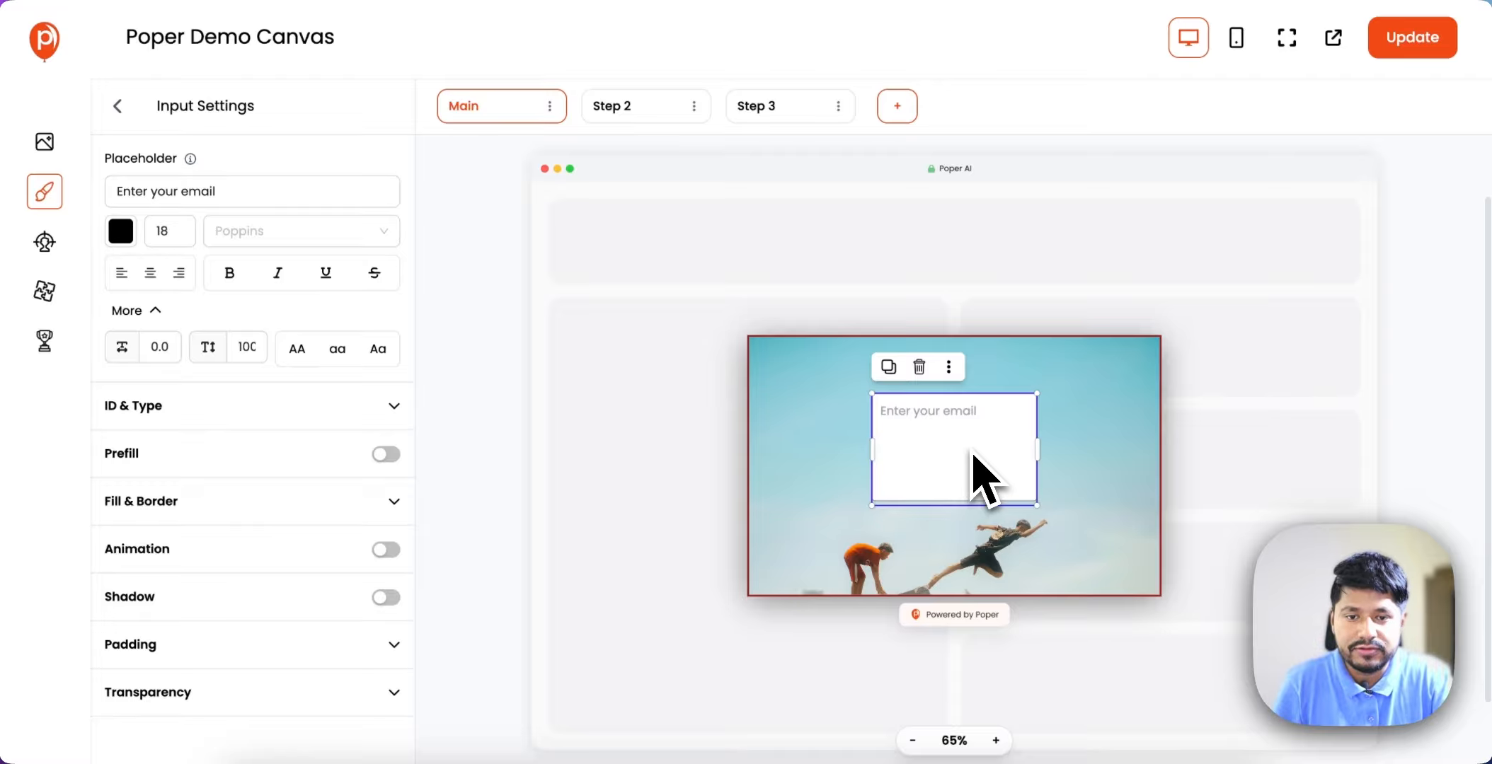
- Switch the input's type from Text Area back to Email
left_click(395, 406)
left_click(344, 543)
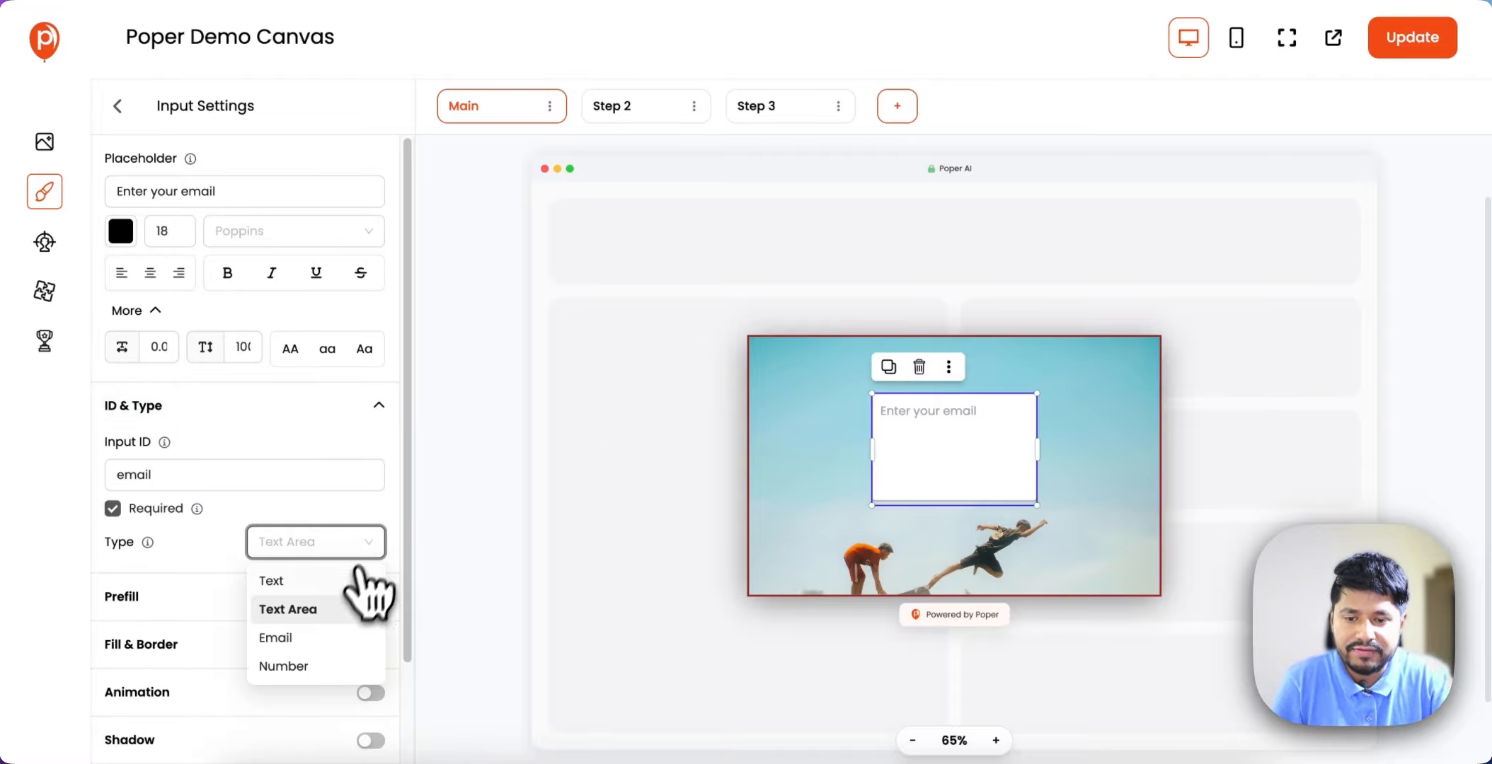
left_click(320, 640)
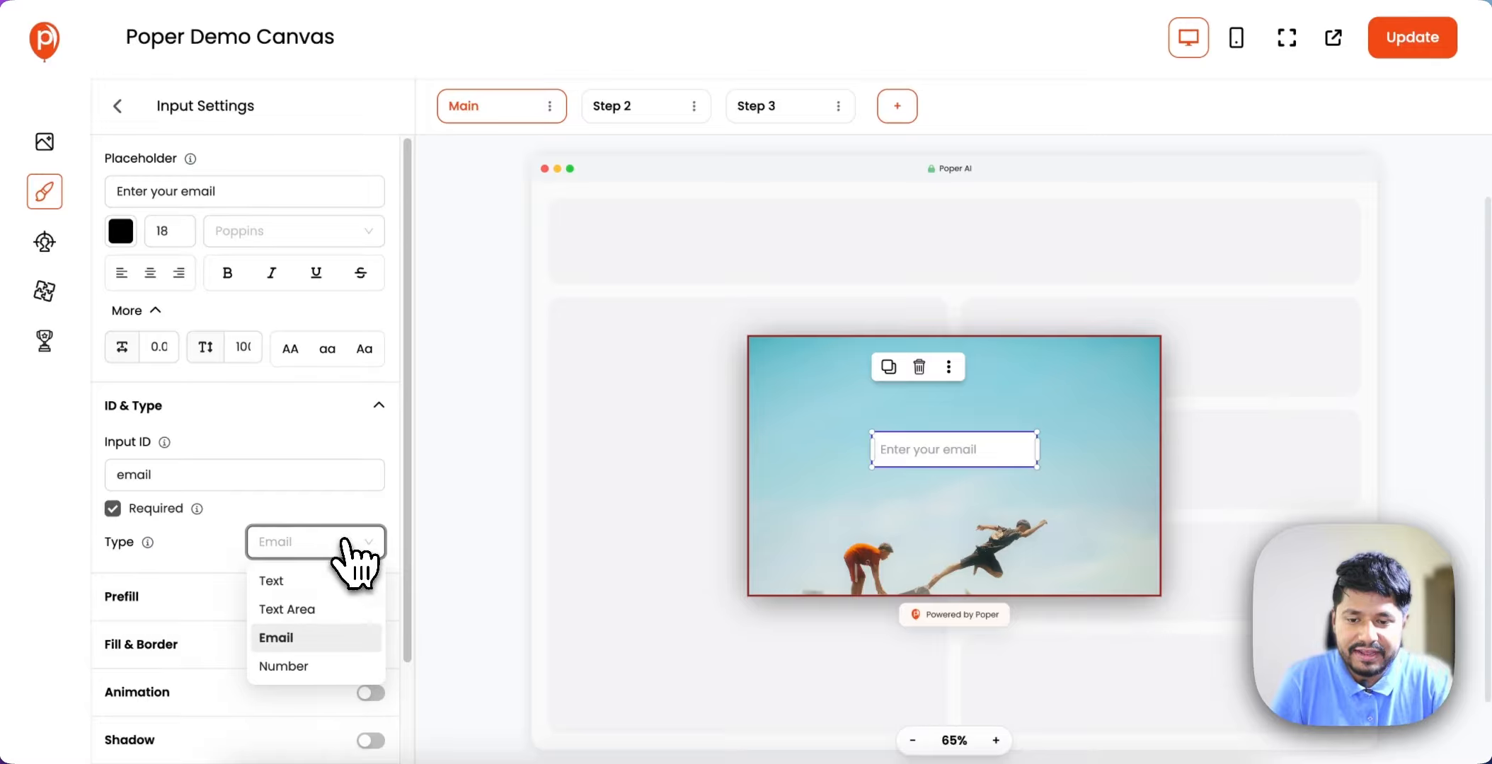
- Try the Number type on the email input and return it to Email
left_click(290, 667)
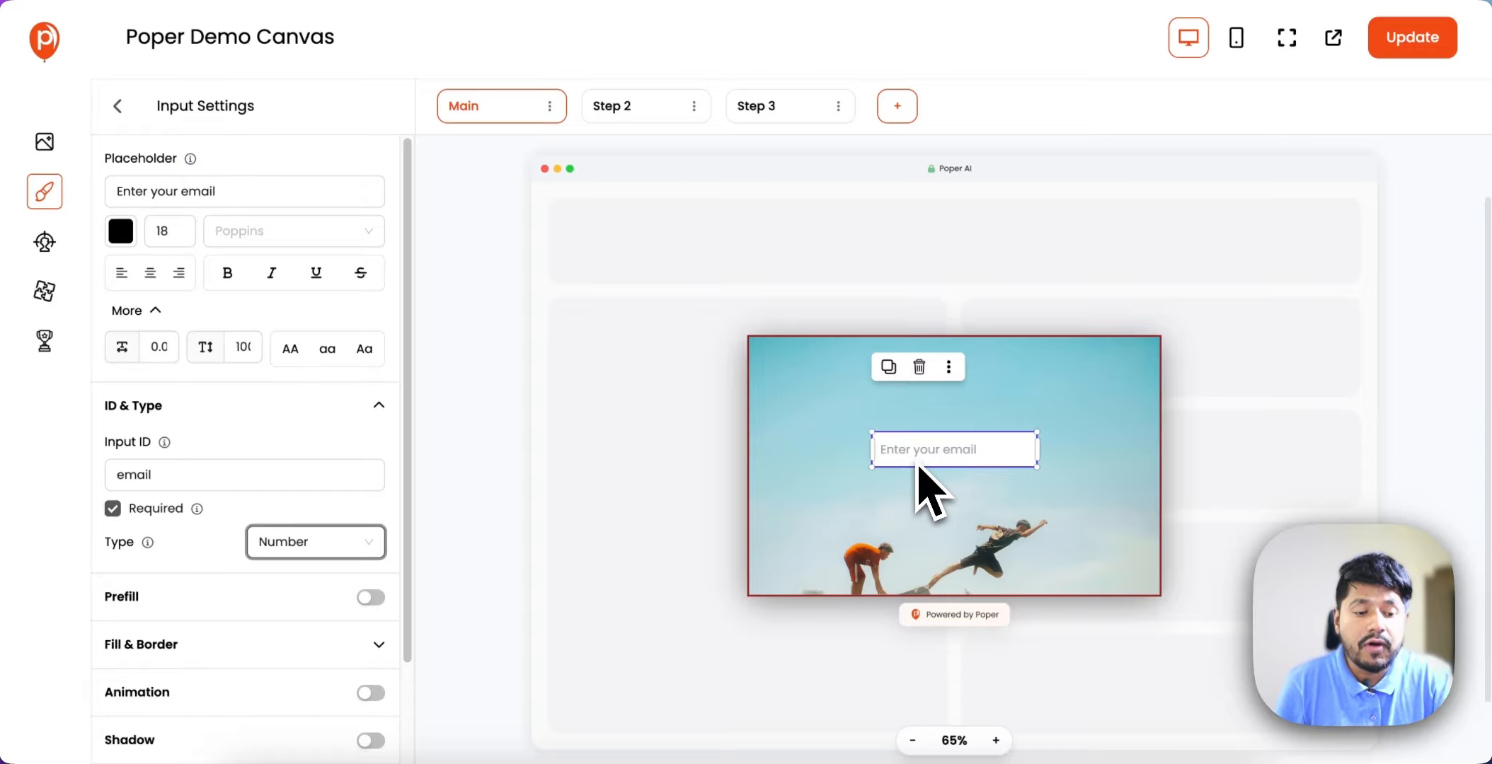
left_click(329, 543)
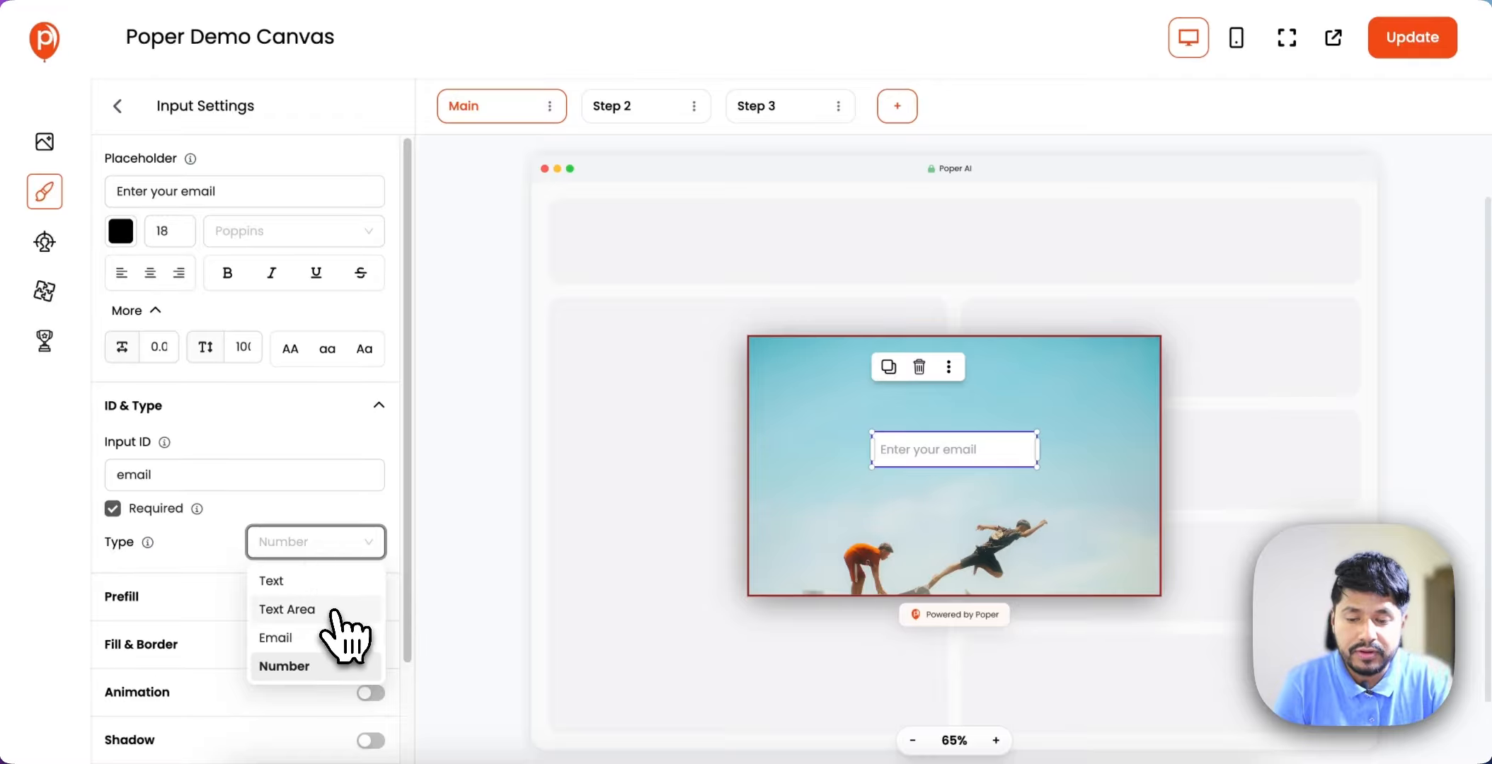
left_click(292, 638)
- Enable prefill for the email input with the System Fields method, trying Browser and Location as the field
scroll(318, 602, "down", 1)
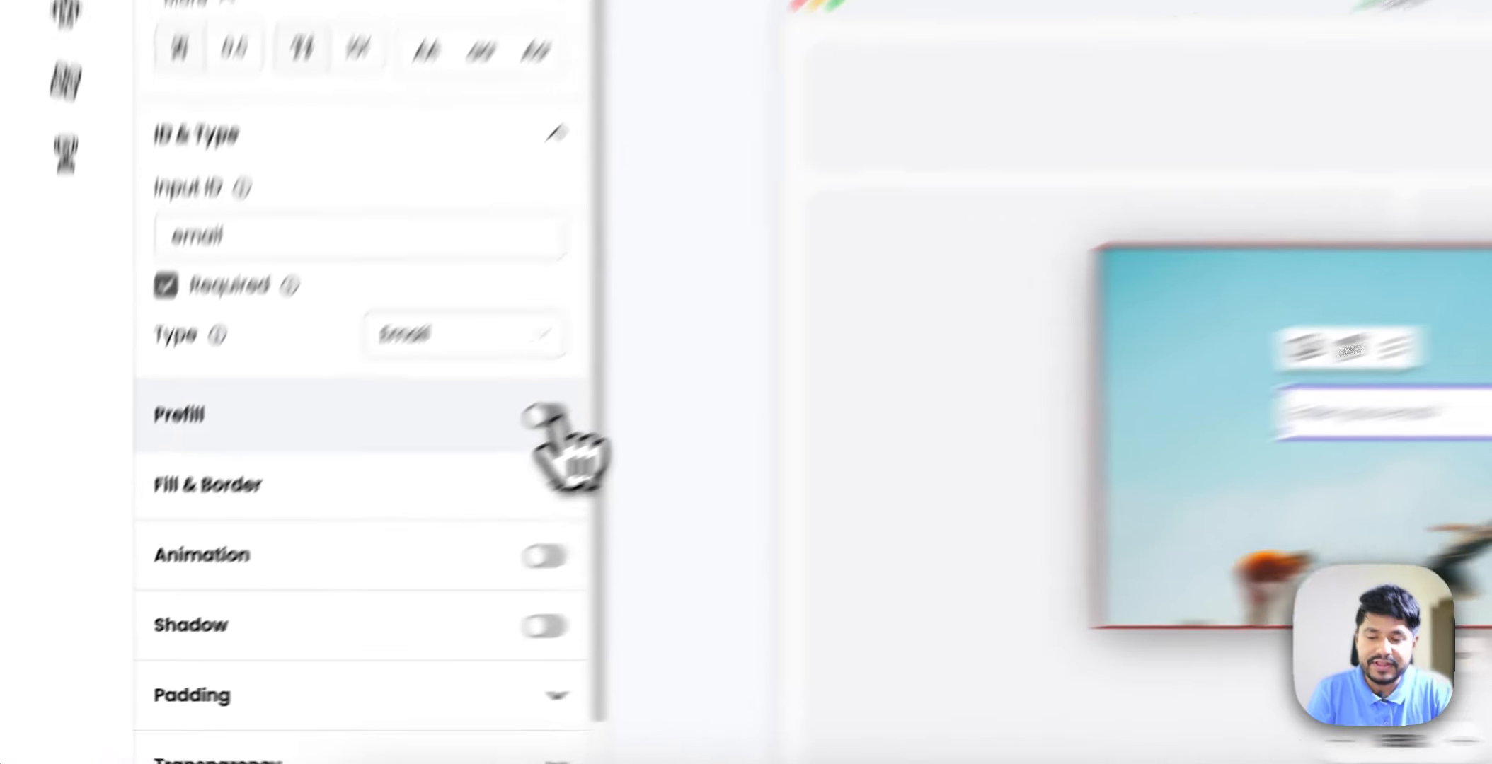
left_click(371, 519)
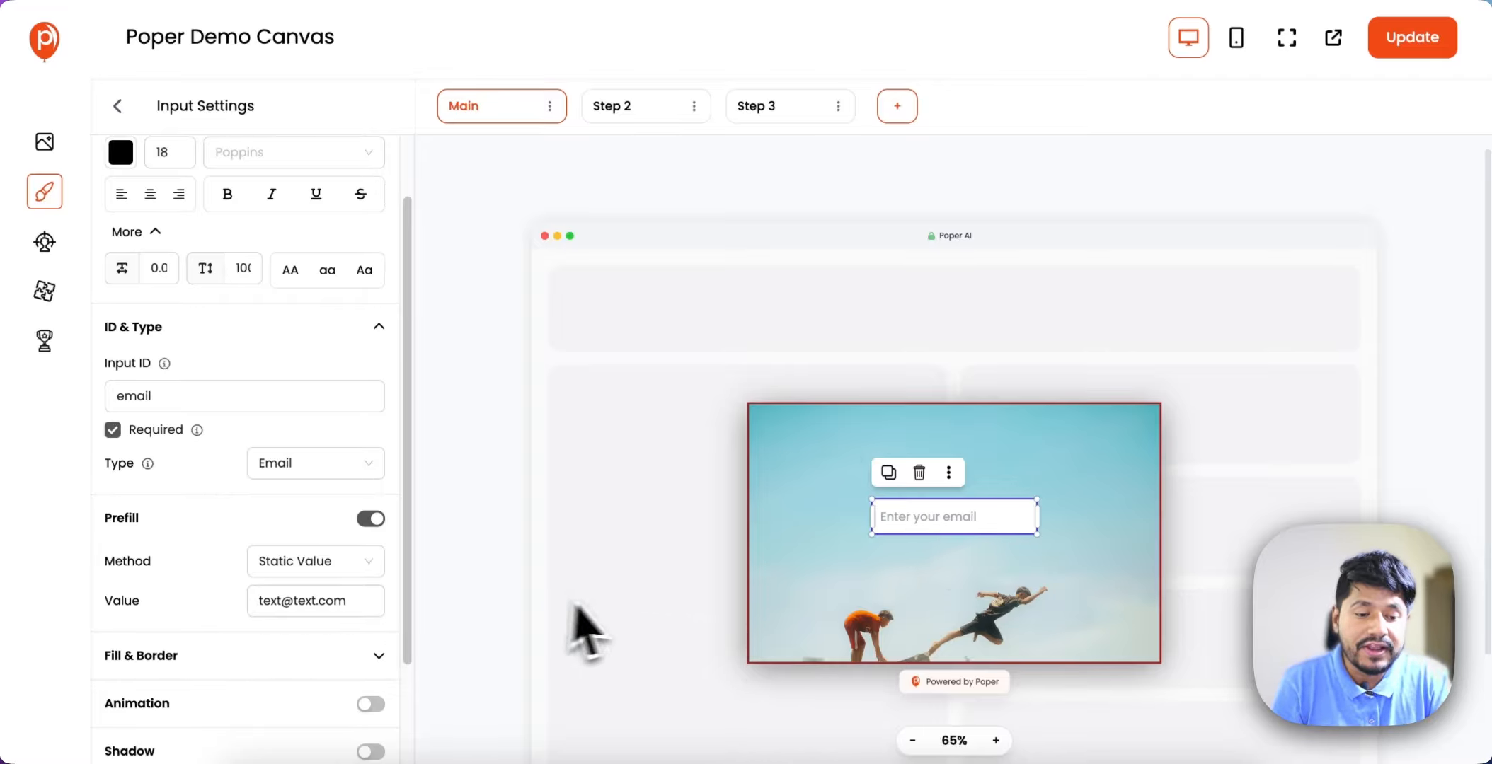
left_click(329, 562)
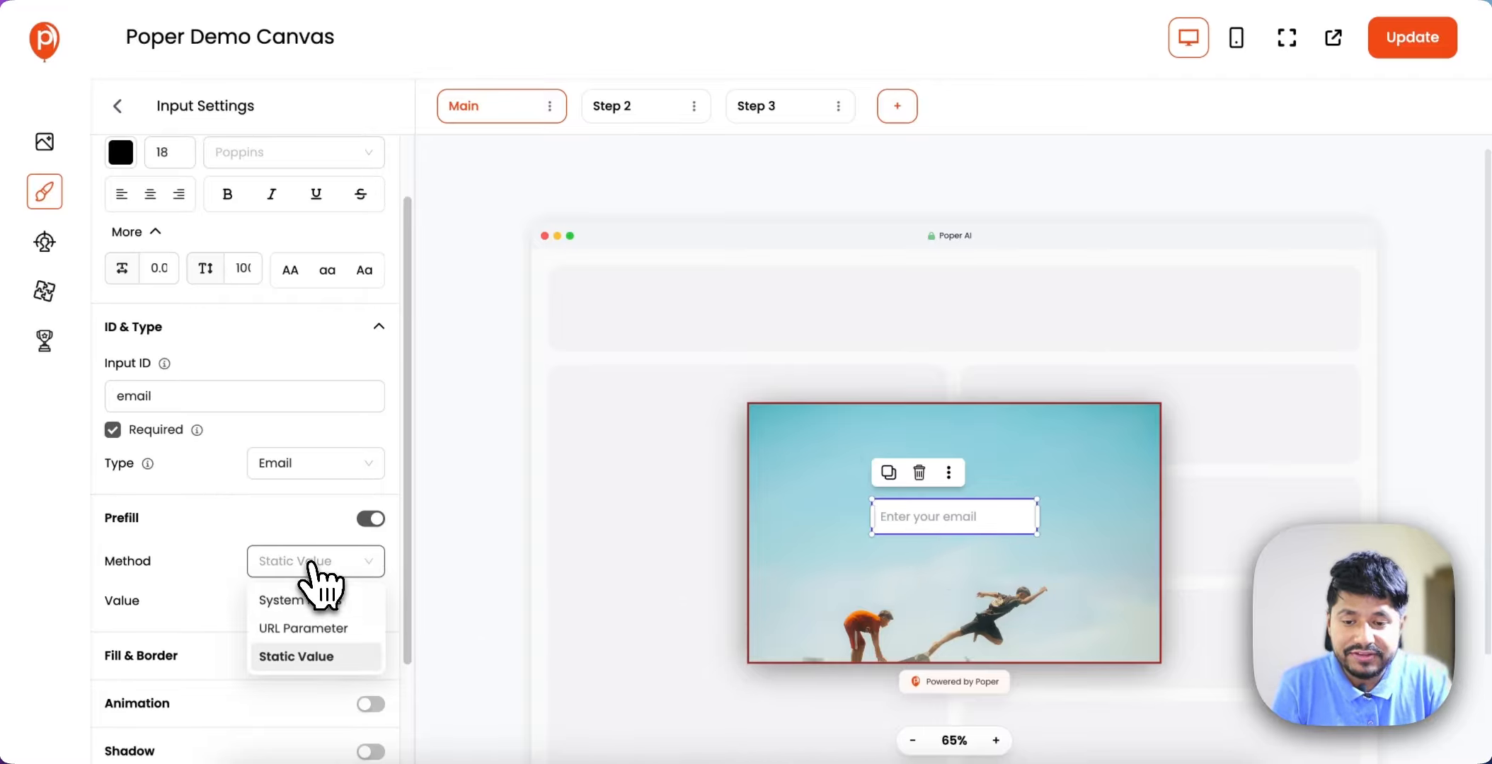
left_click(329, 600)
left_click(312, 603)
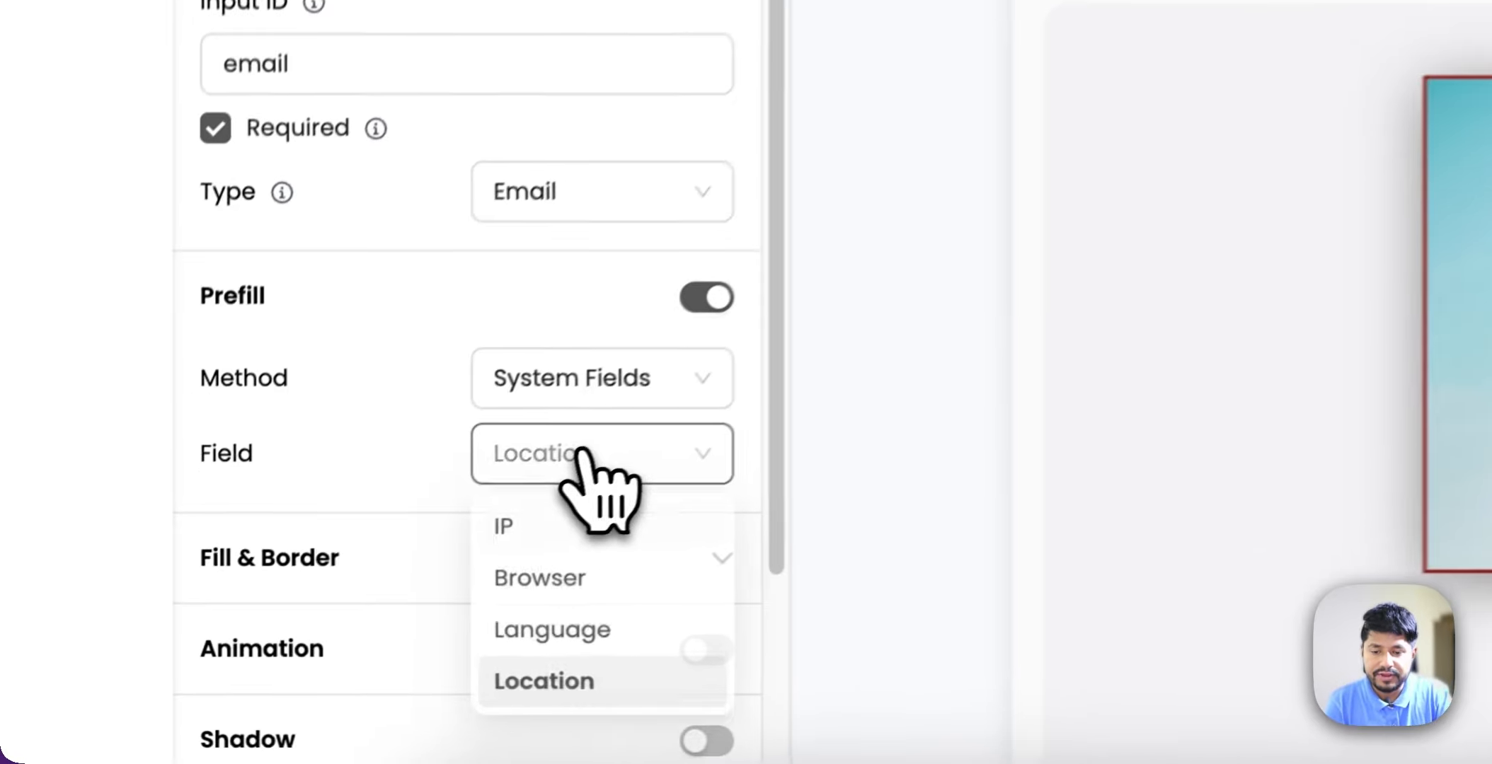
left_click(652, 575)
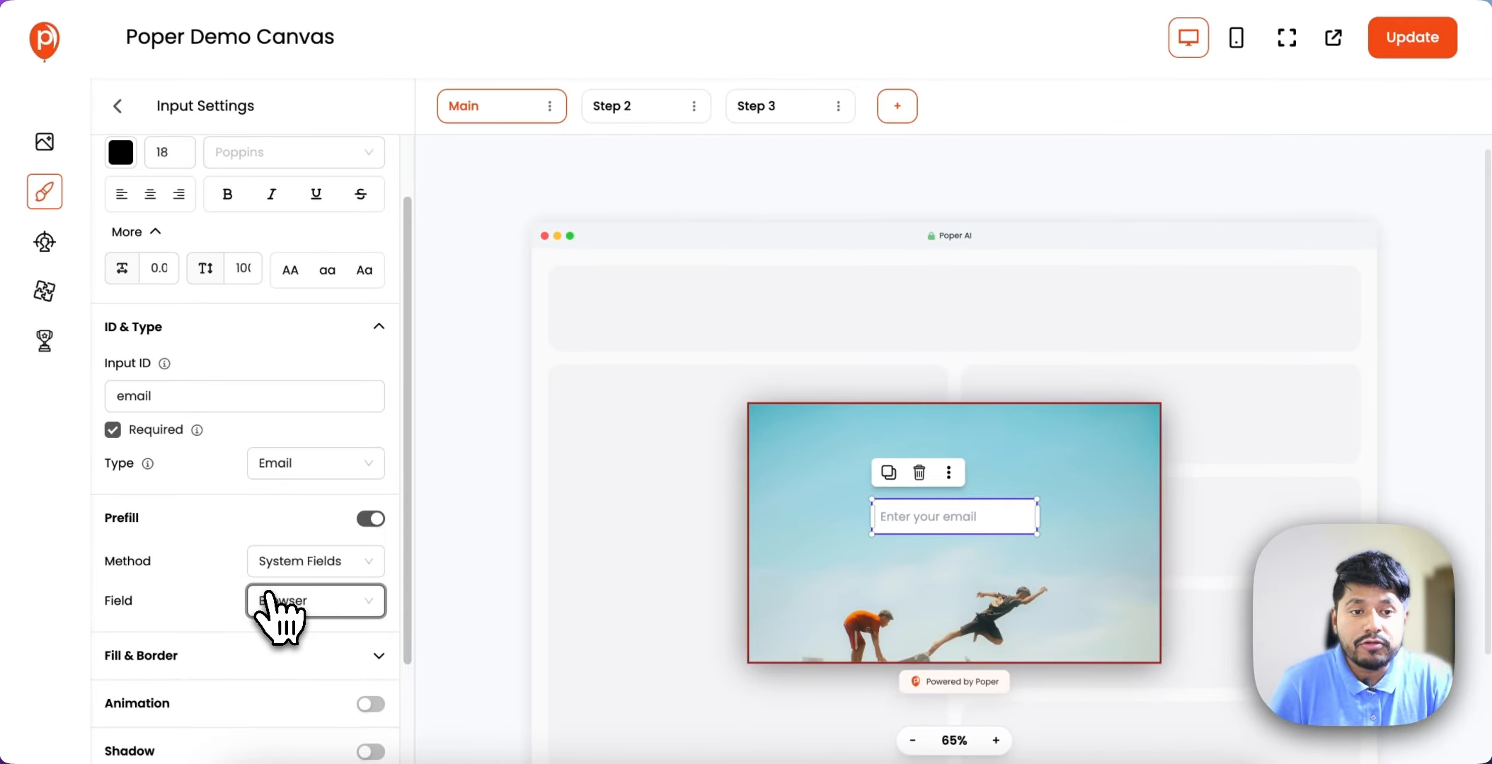
left_click(269, 598)
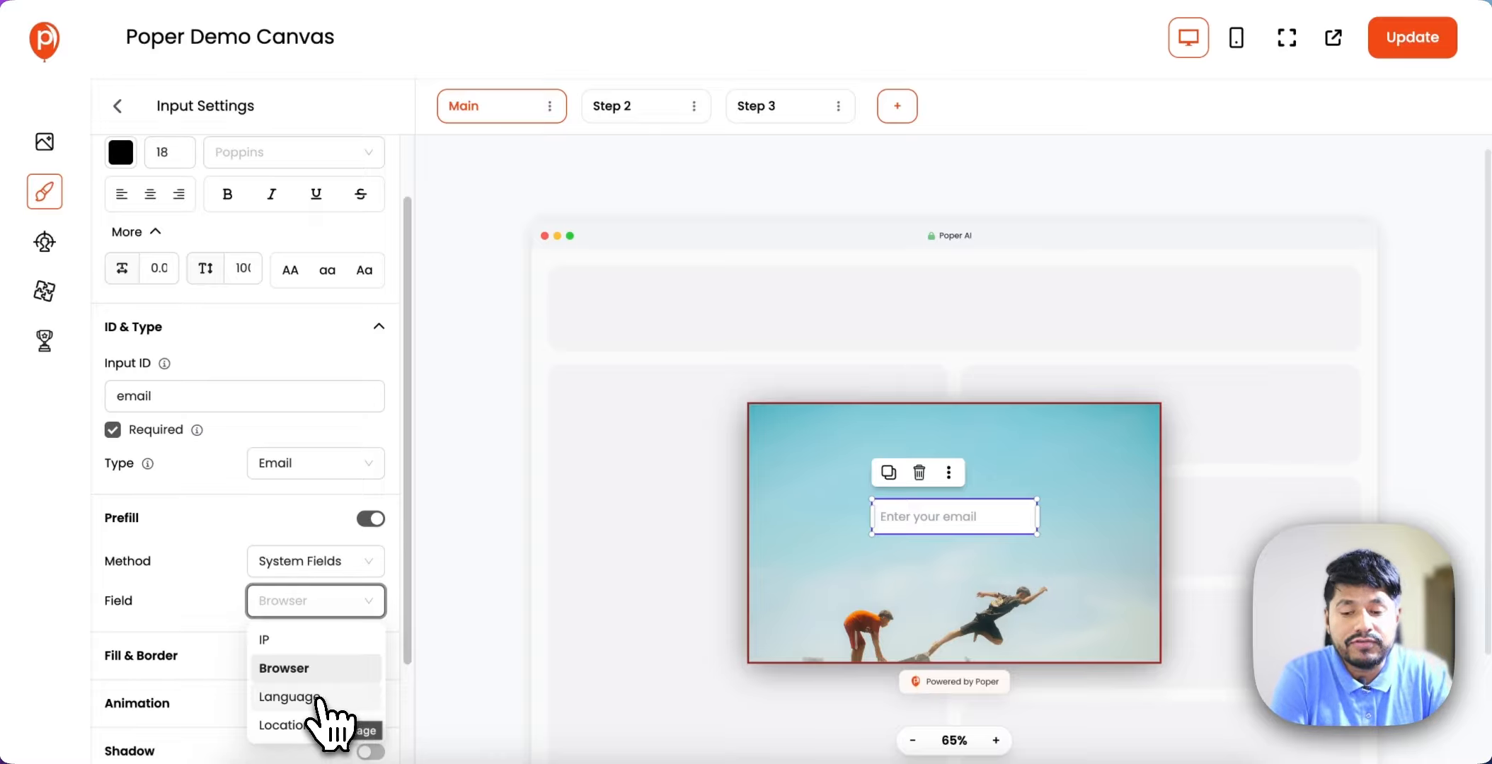
left_click(288, 725)
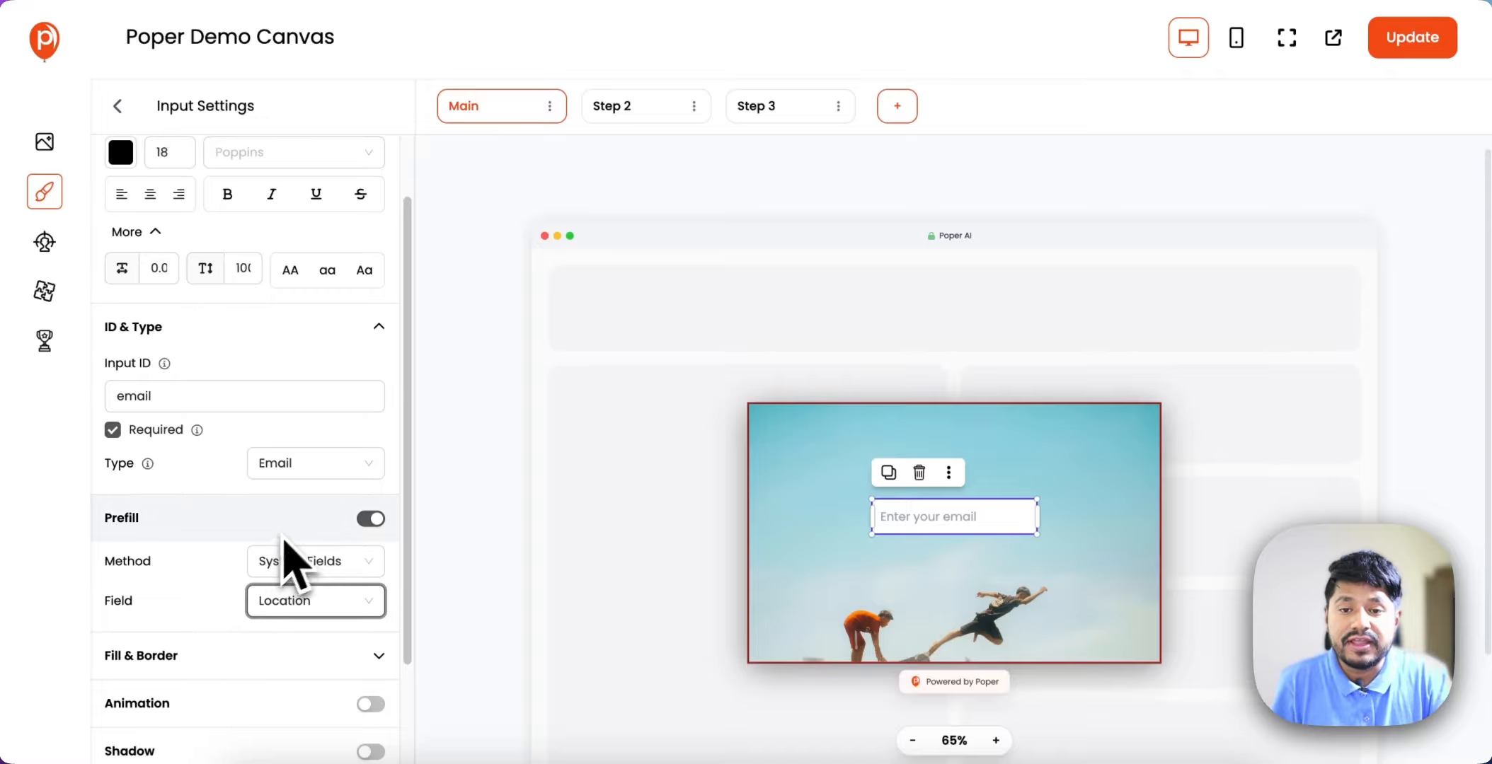
- Switch the prefill method to URL Parameter and turn prefill off for the email input
left_click(305, 563)
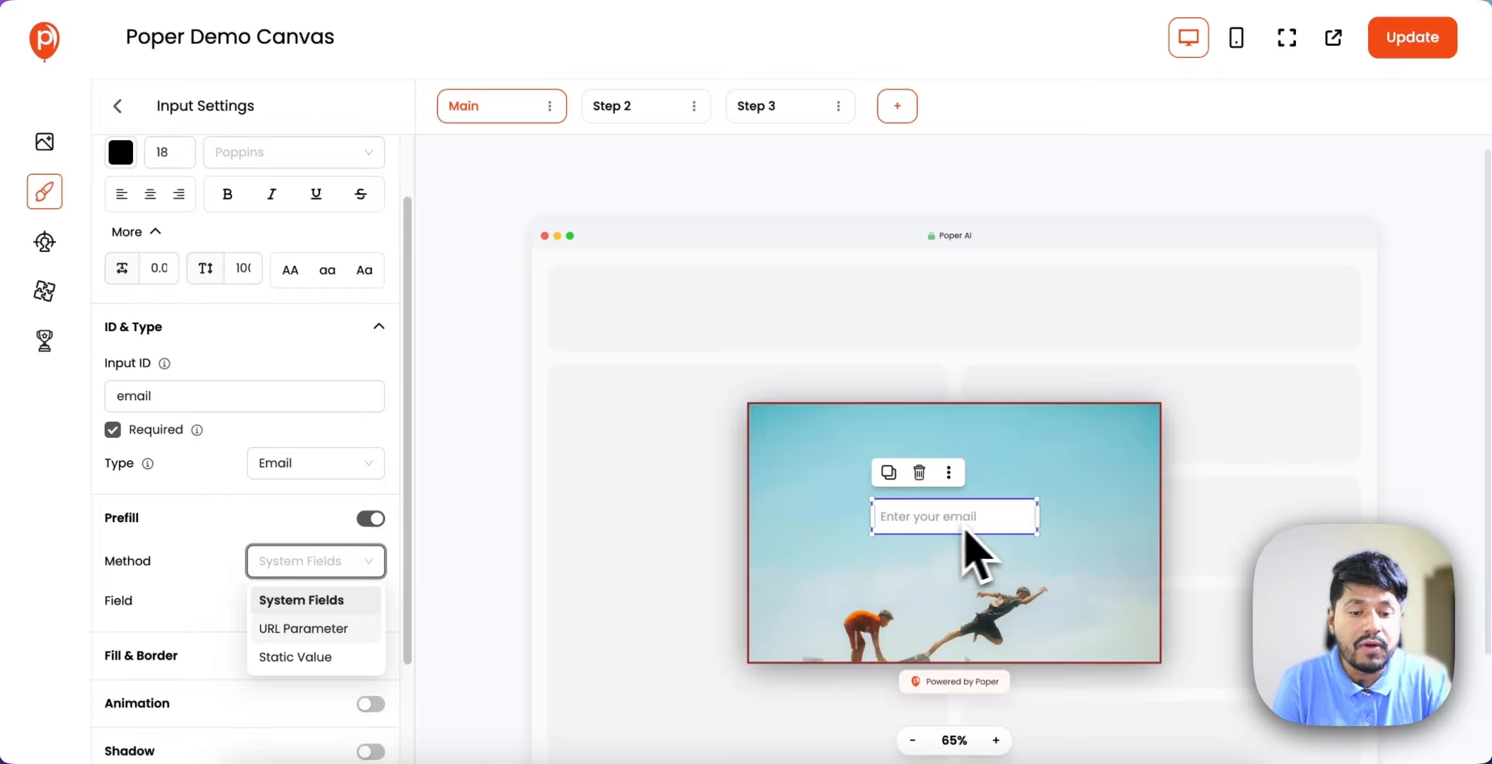
left_click(297, 627)
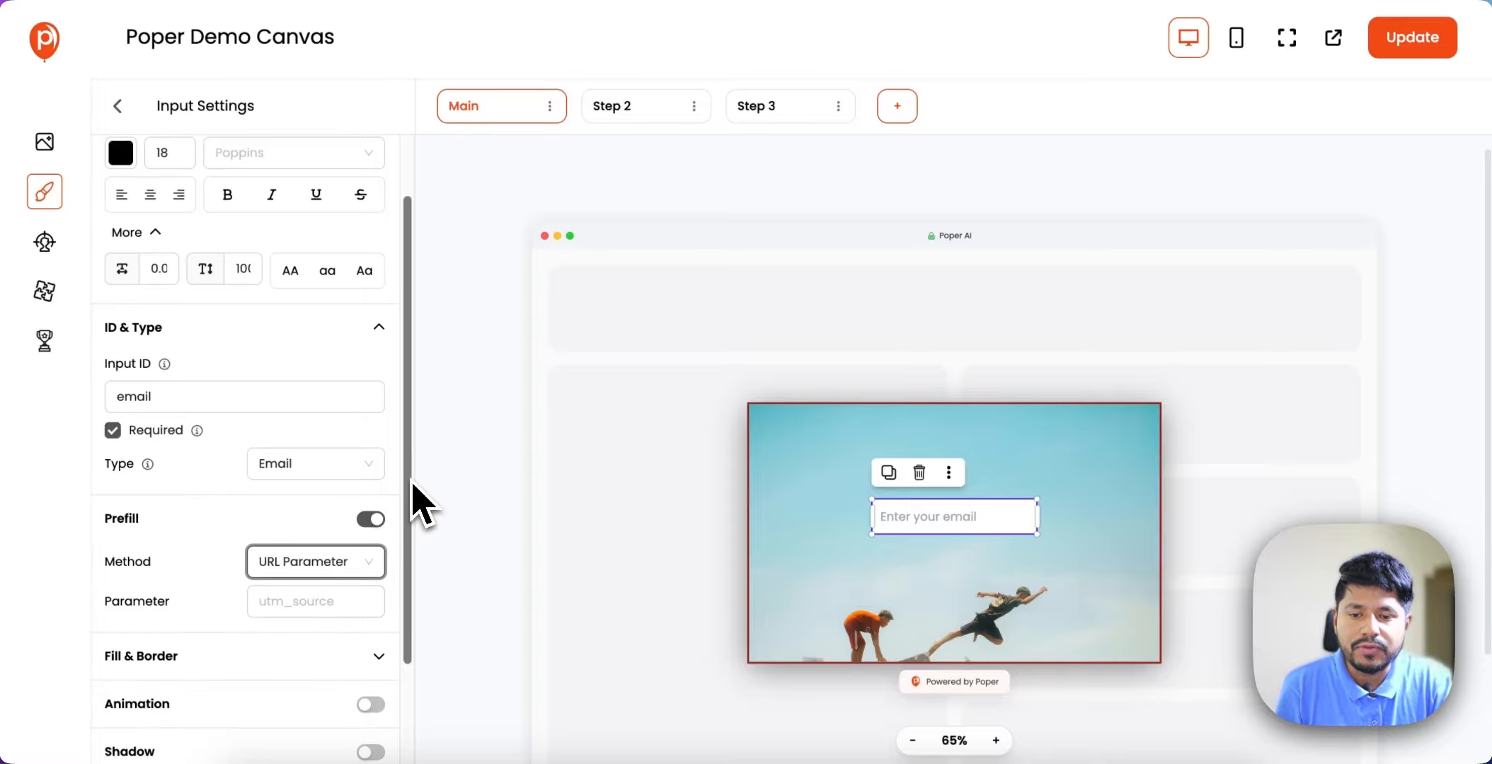
left_click_drag(412, 484, 406, 593)
left_click(368, 381)
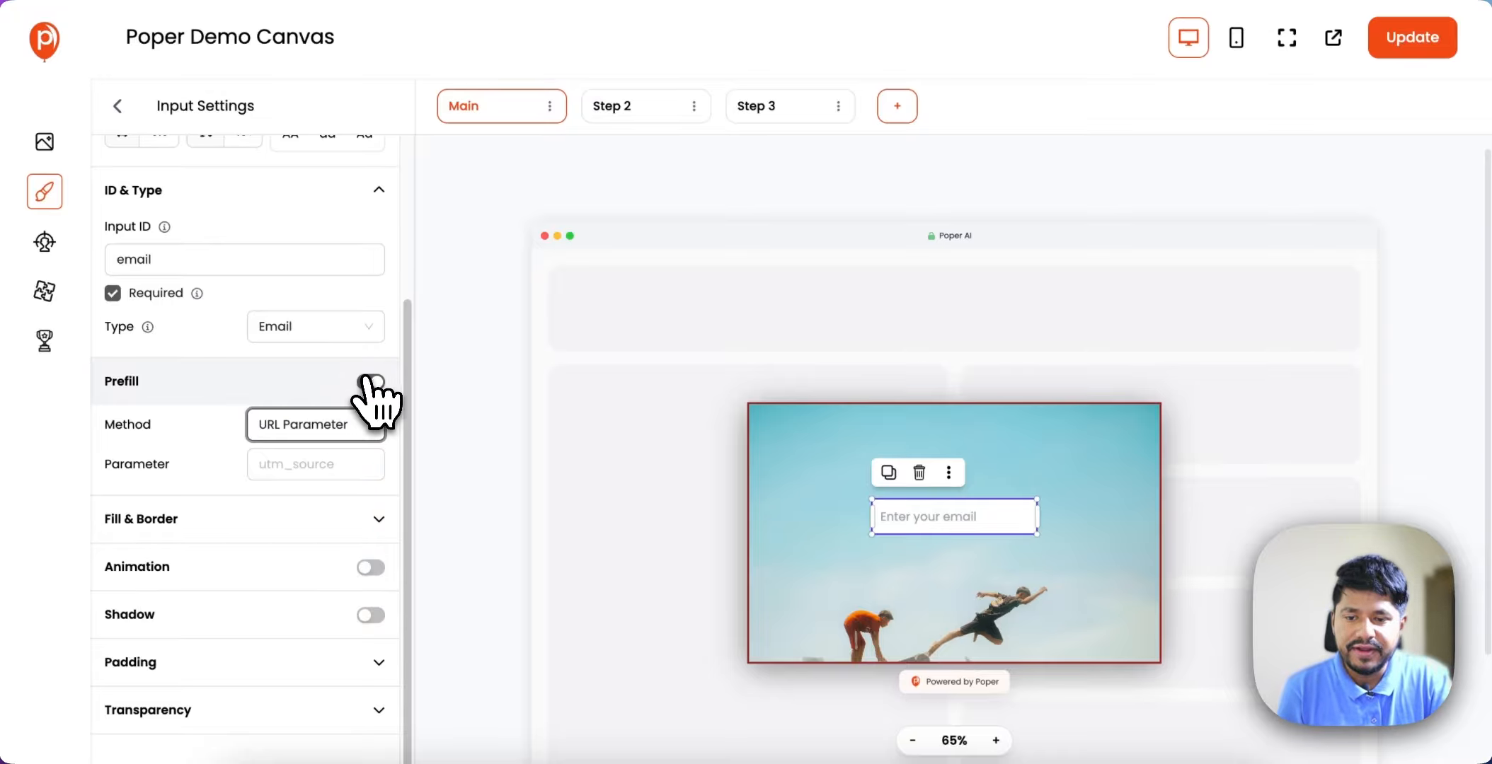
- Expand the email input's Fill & Border settings and enable its Flash animation
left_click(275, 520)
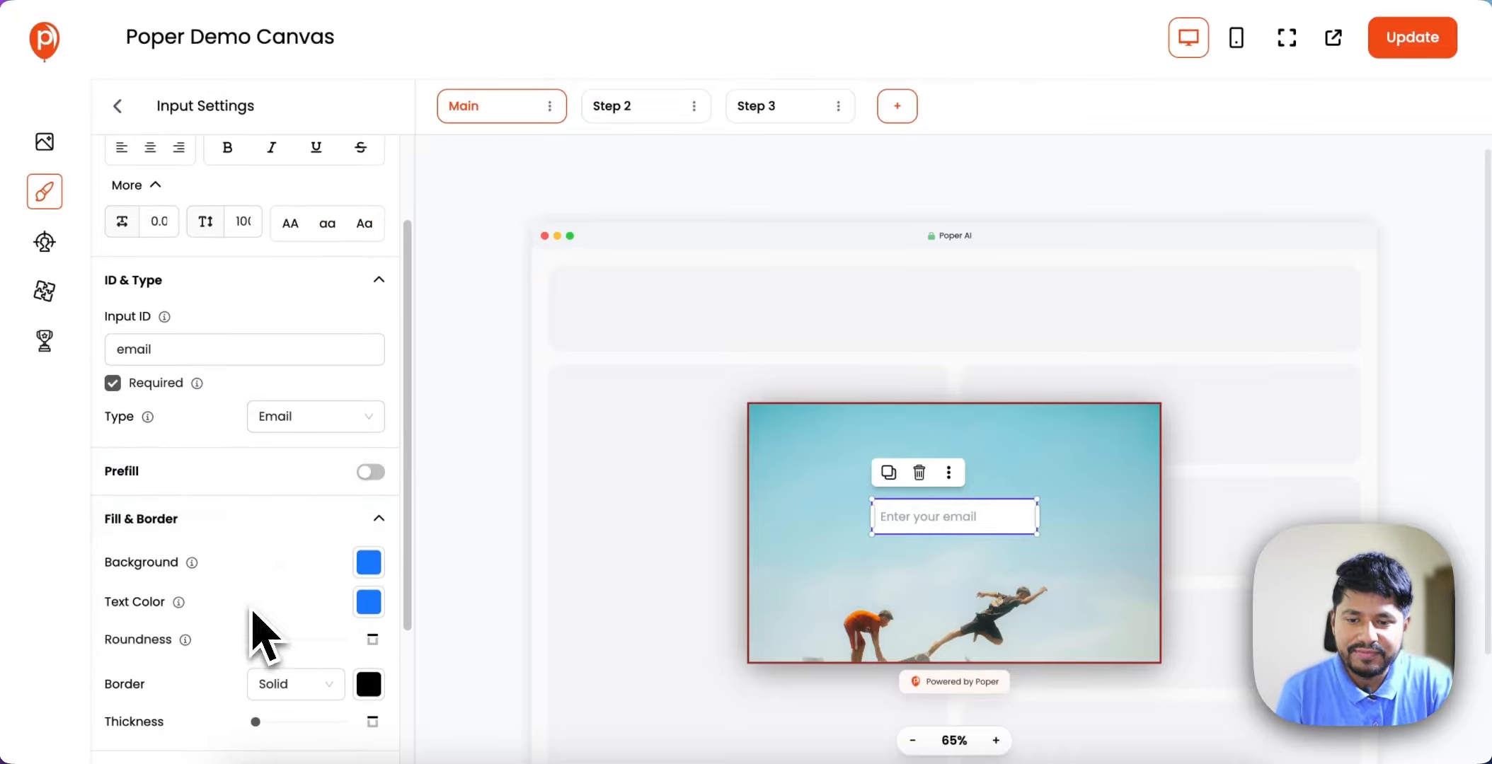
scroll(248, 623, "up", 2)
scroll(233, 609, "down", 5)
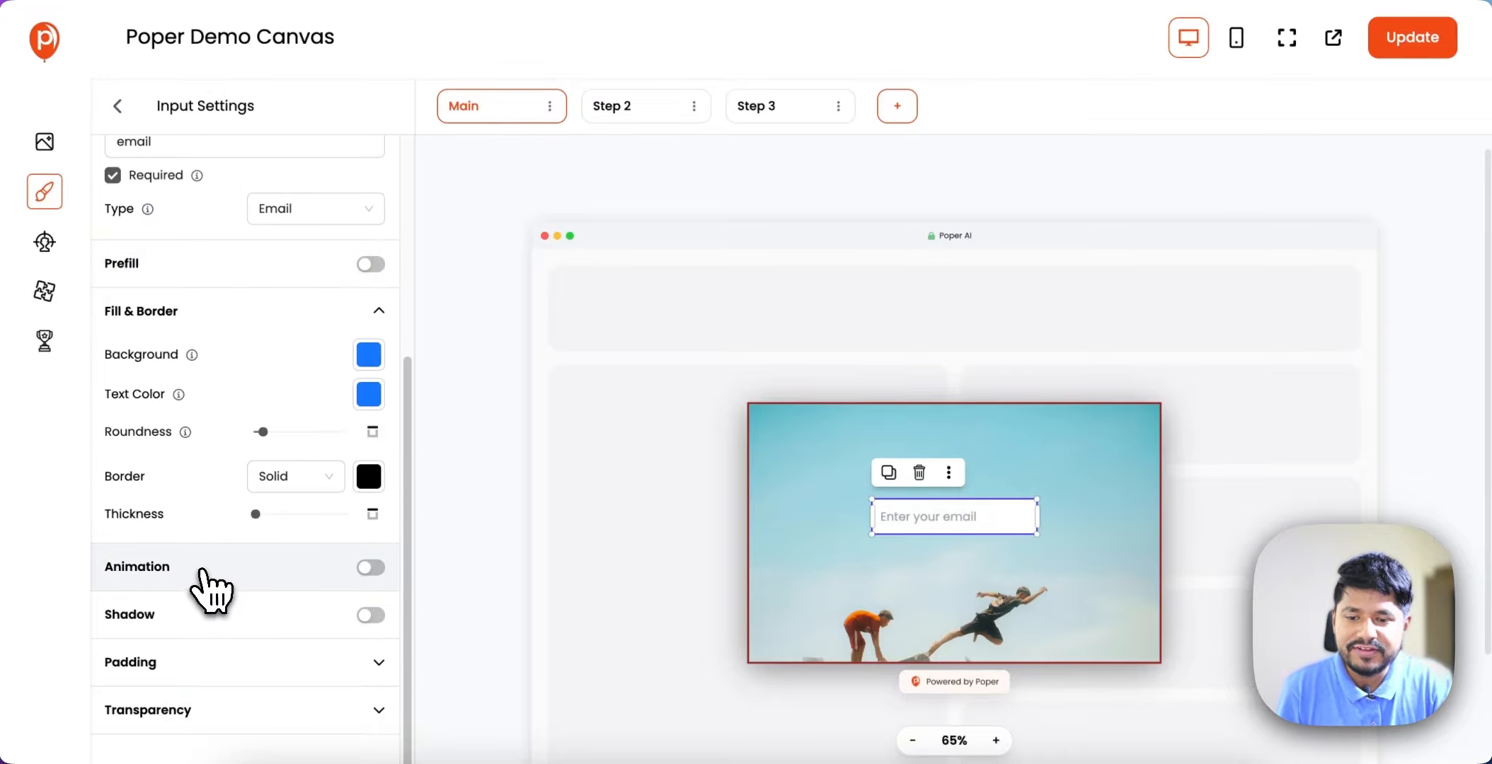
left_click(206, 582)
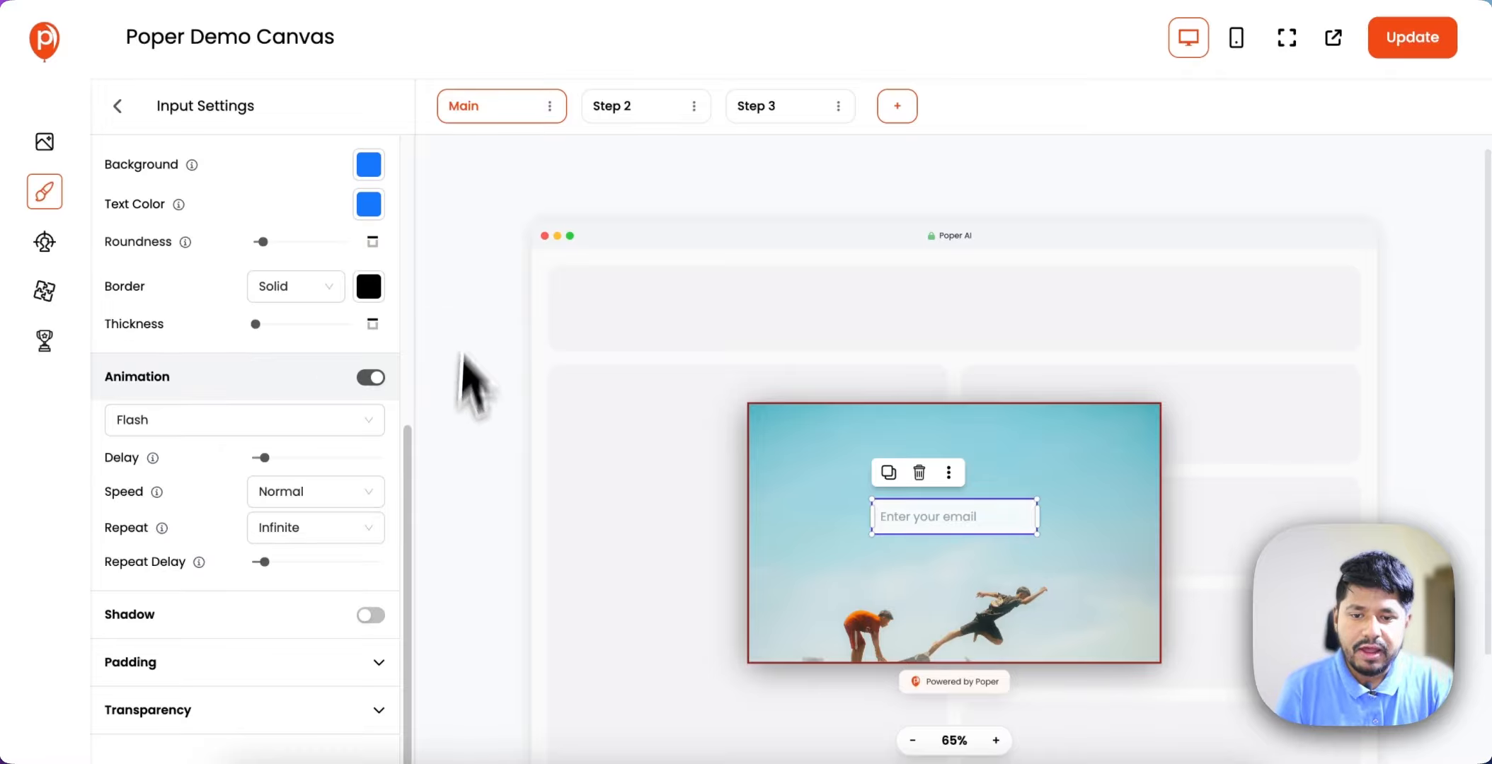
left_click_drag(409, 499, 402, 173)
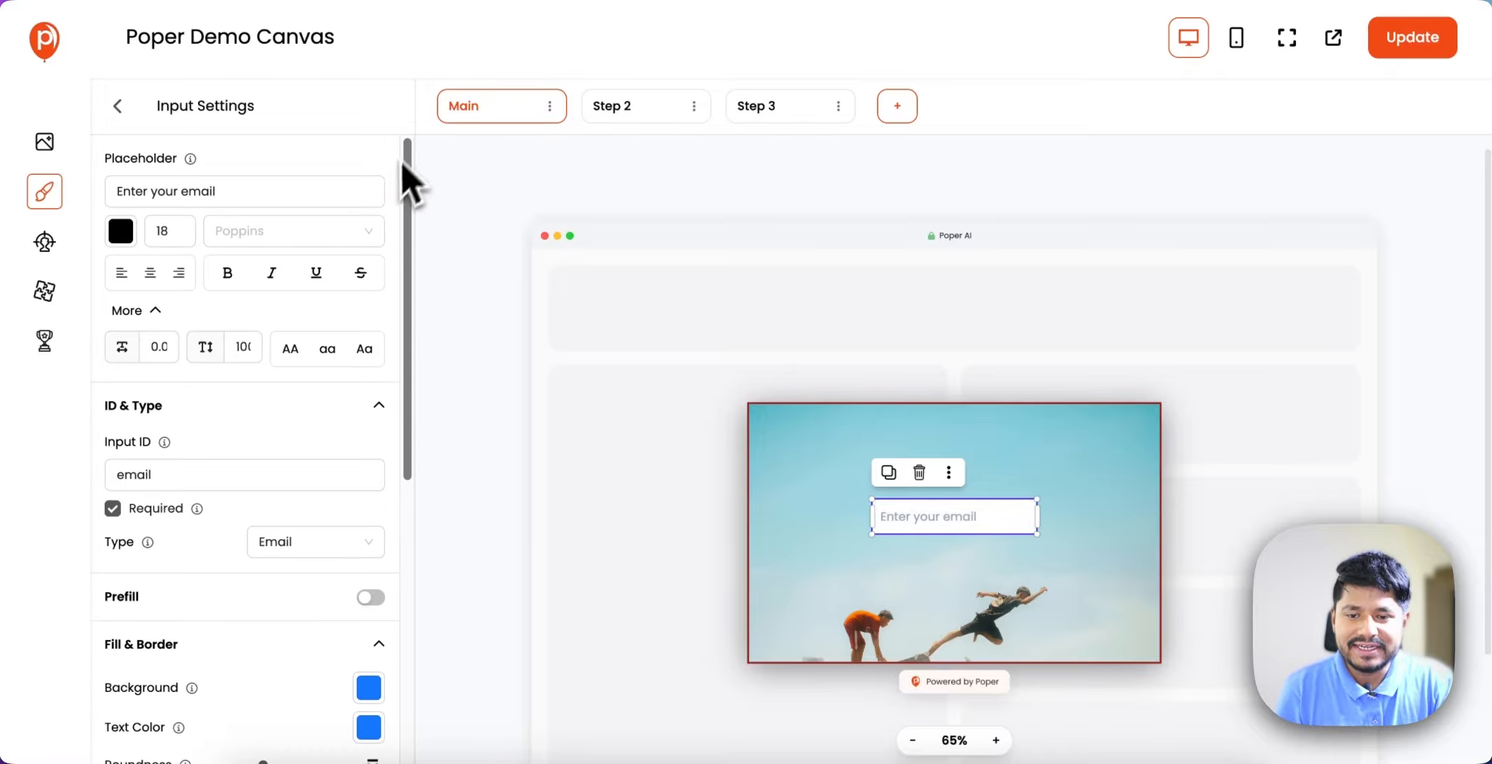
- Add a checkbox to the popup, widened so its text fits one line, and set its font size to 18
left_click(119, 110)
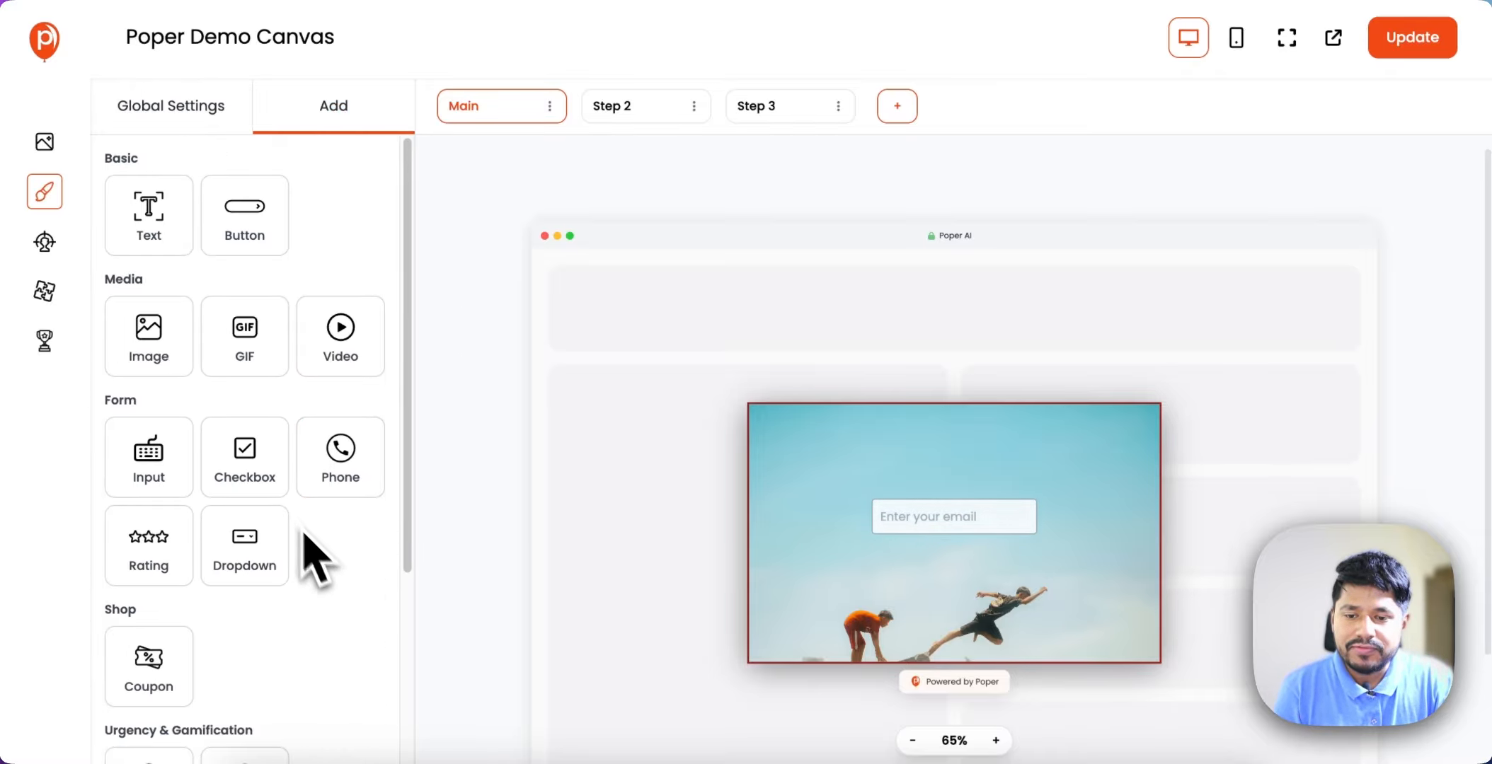
left_click(242, 442)
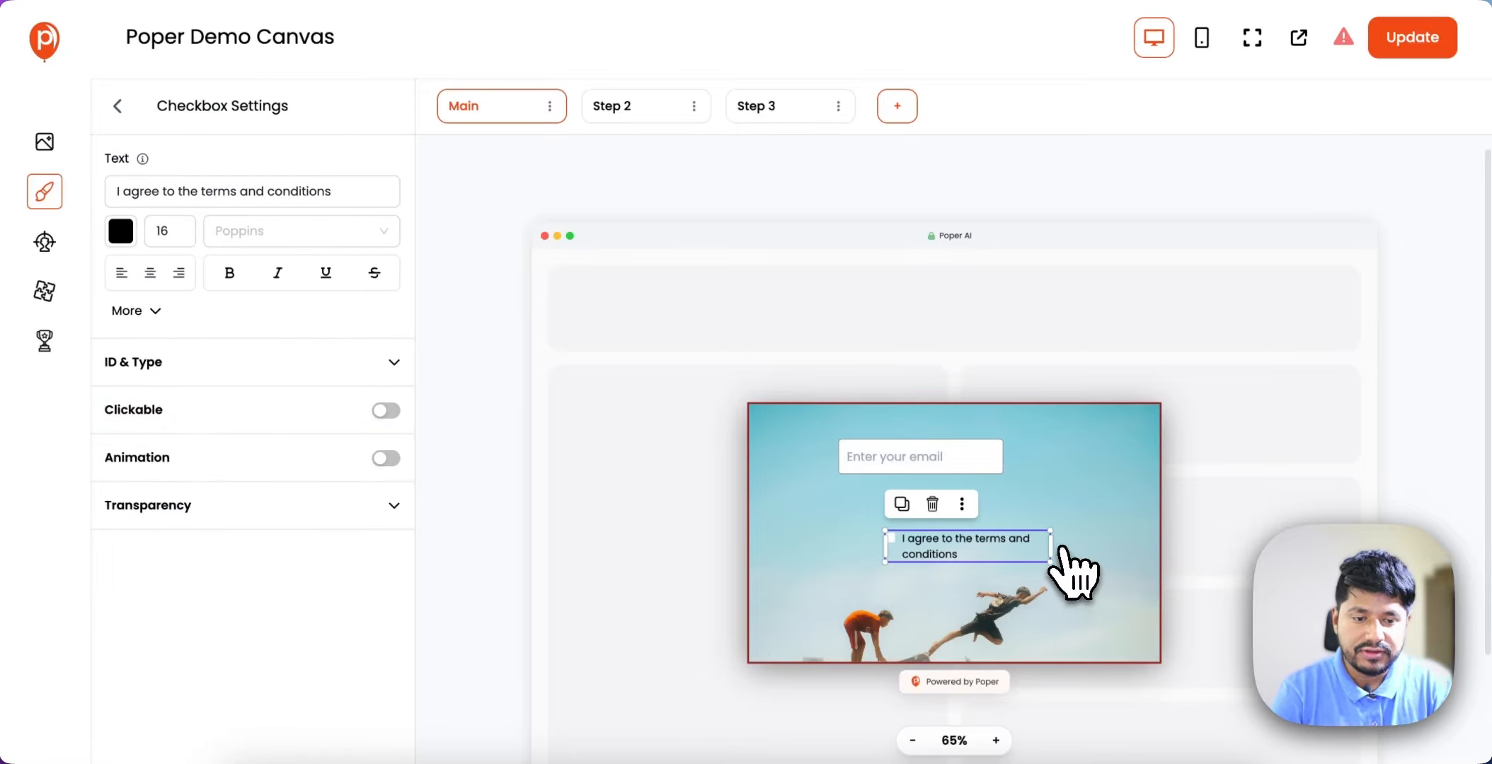
left_click_drag(1055, 551, 1128, 552)
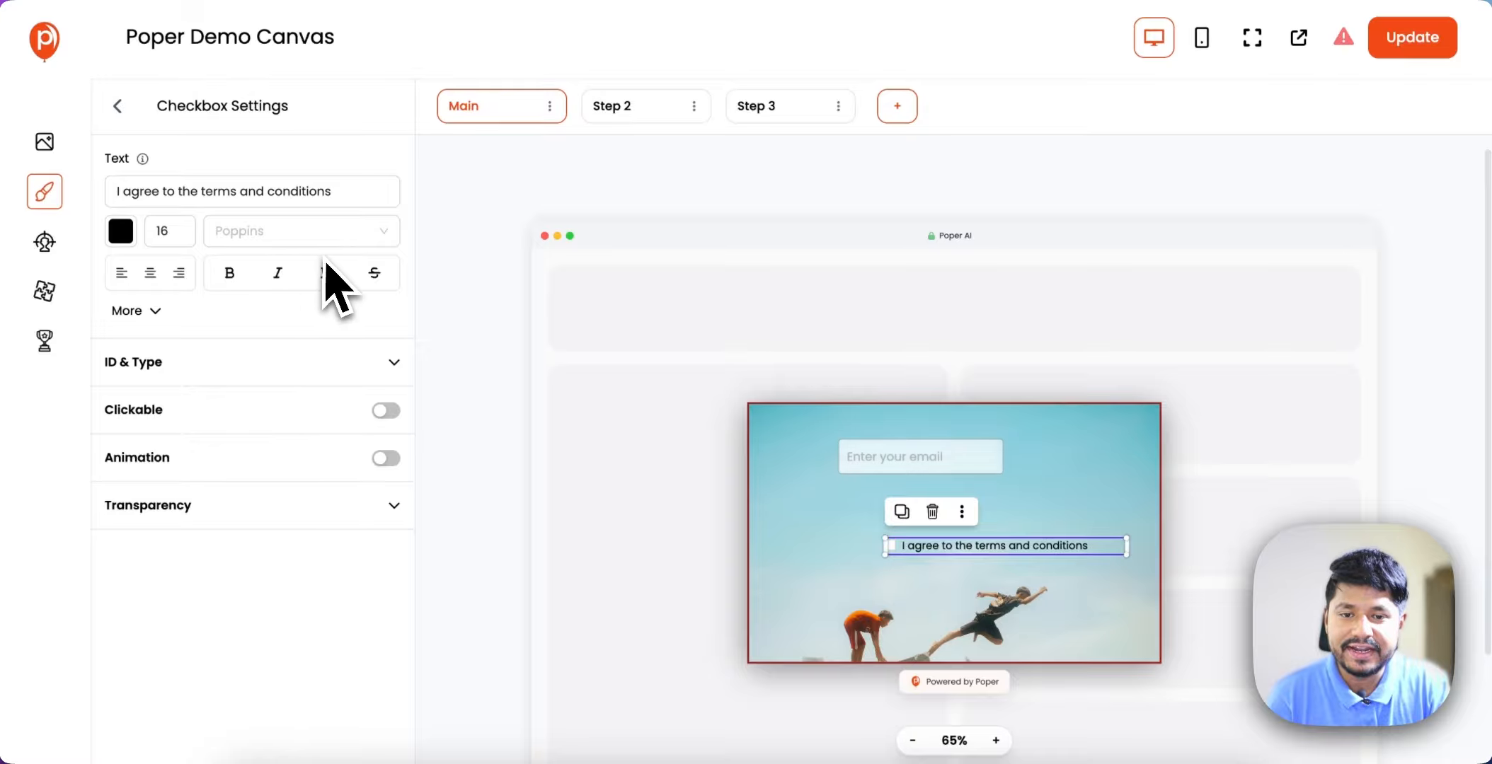
left_click(167, 232)
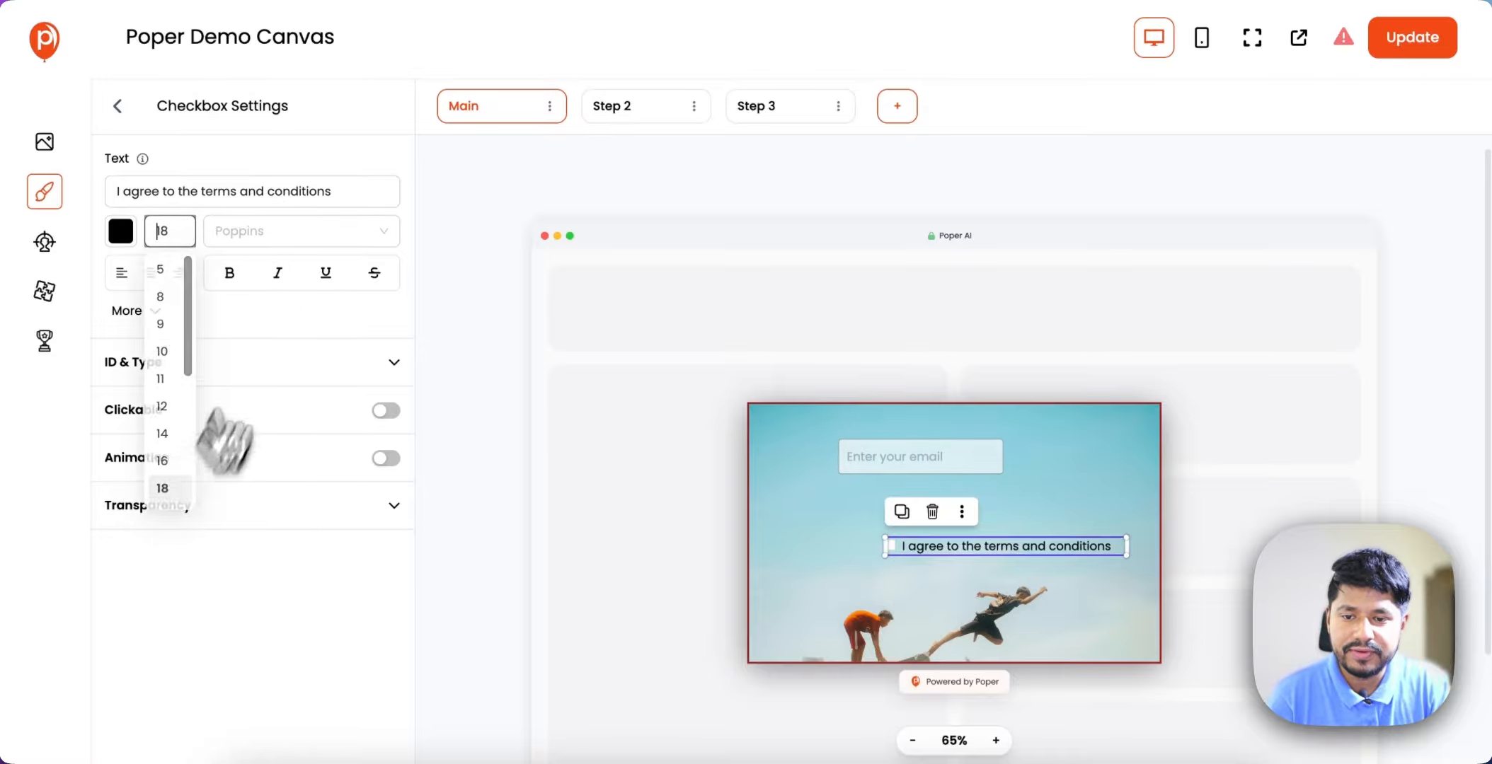
left_click(161, 497)
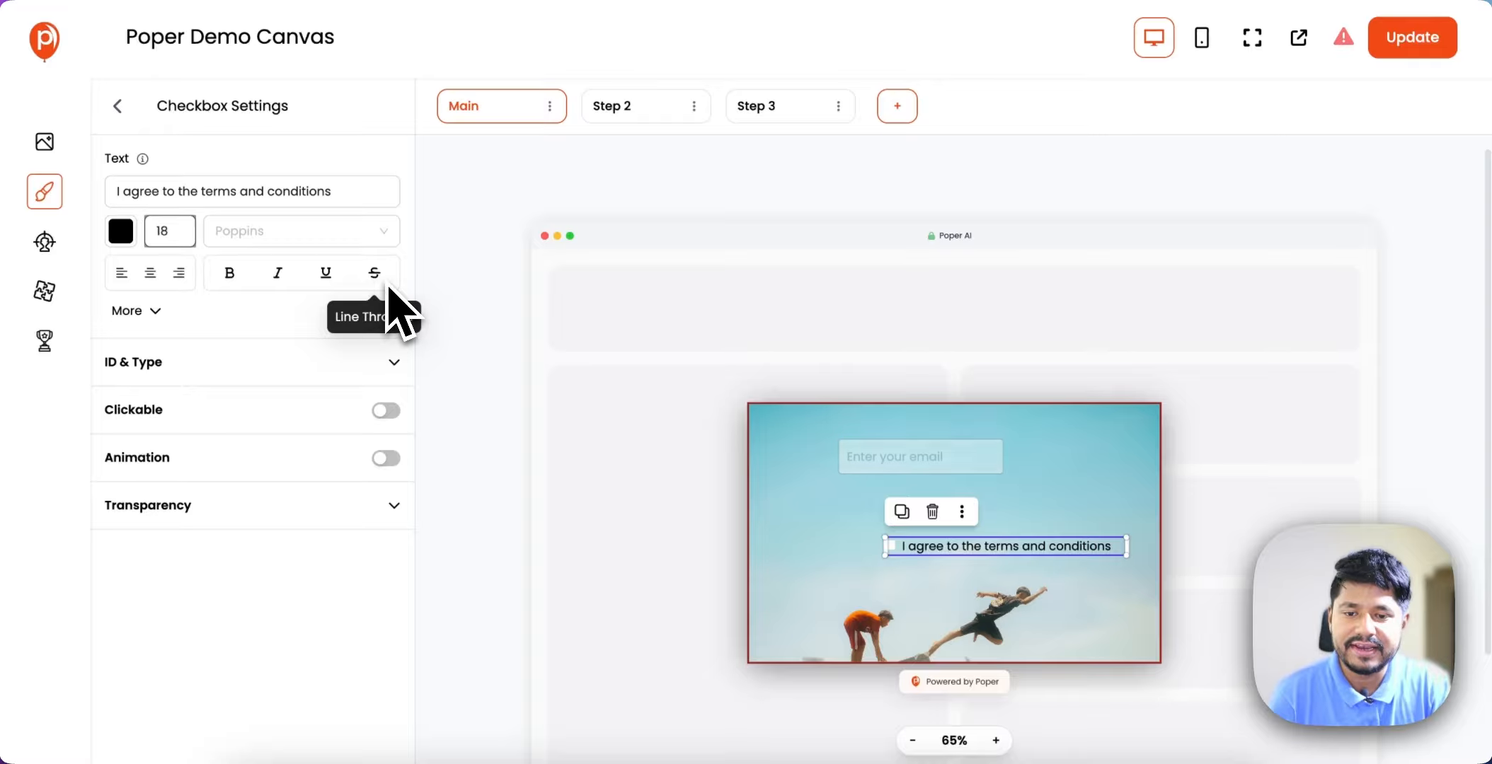
- Set the checkbox's input ID to agreement and clear its Required option
left_click(157, 313)
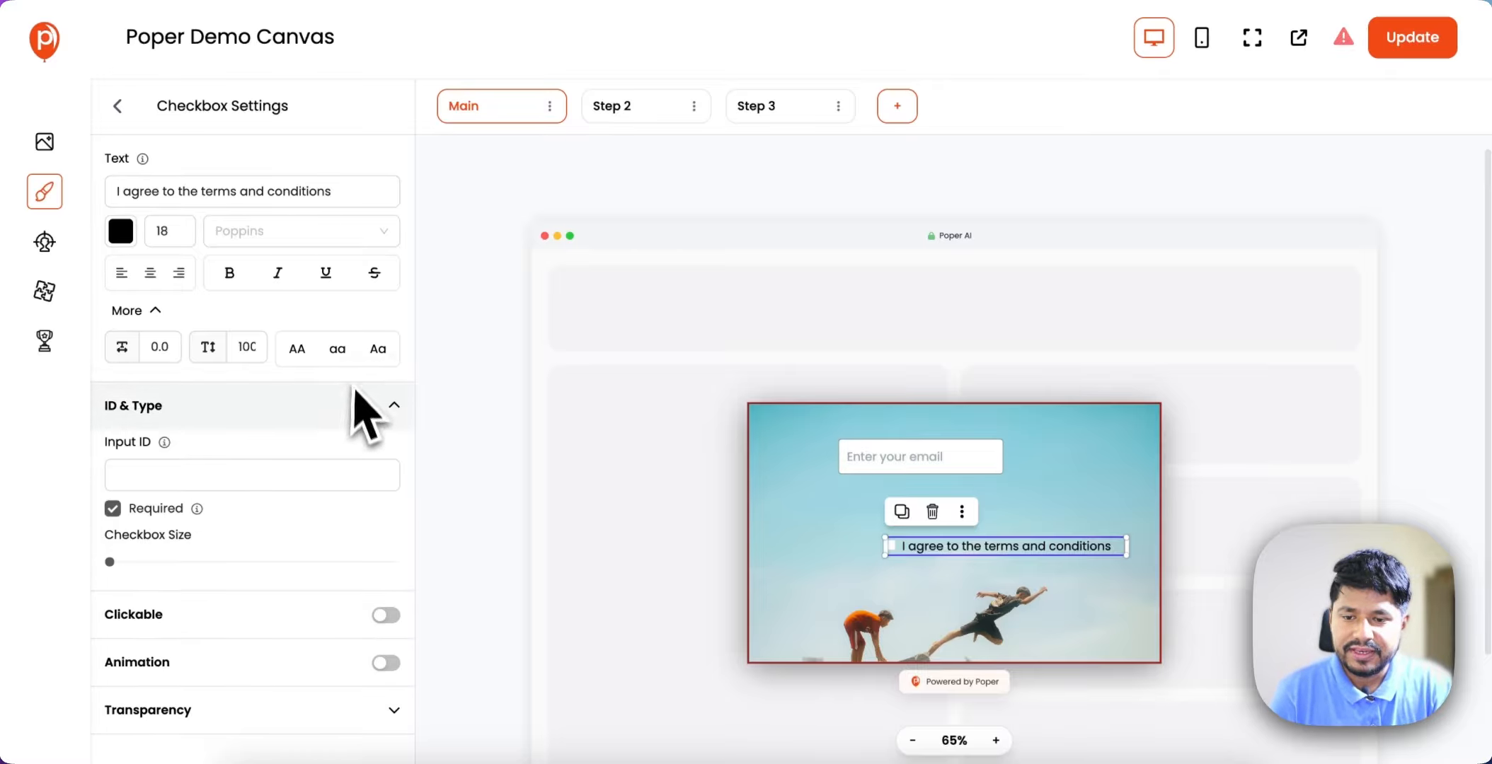
left_click(147, 473)
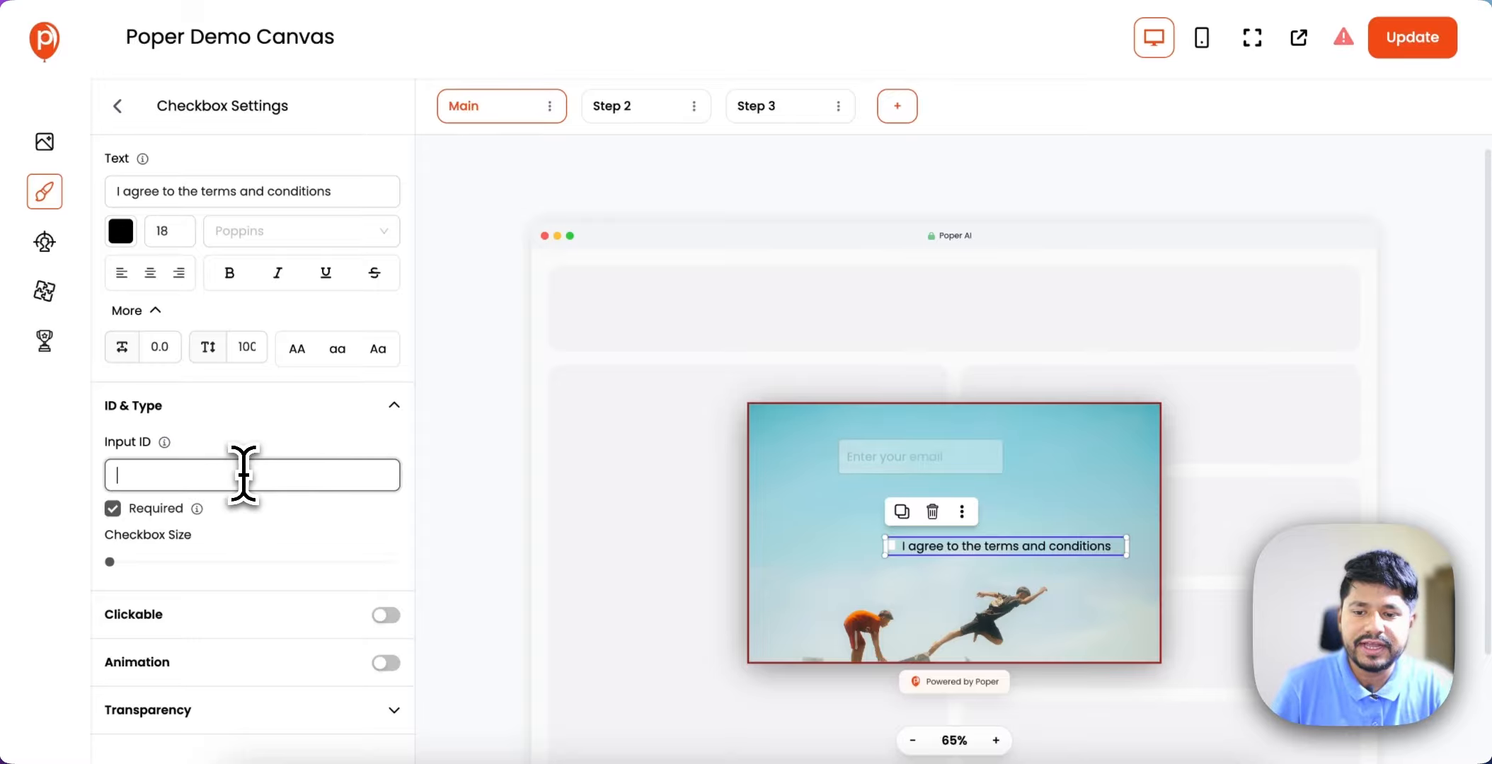
left_click(112, 508)
left_click(140, 474)
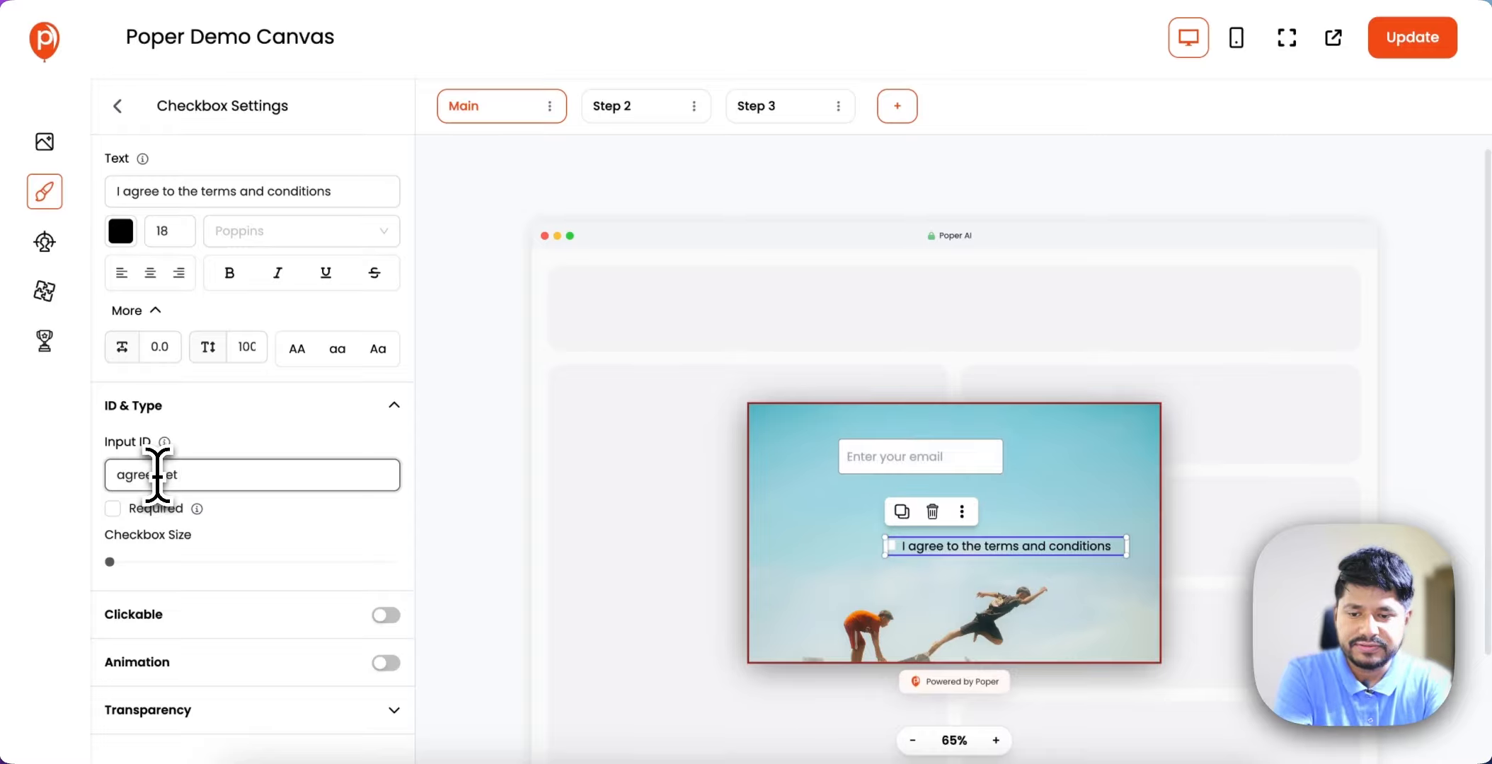
key("Left")
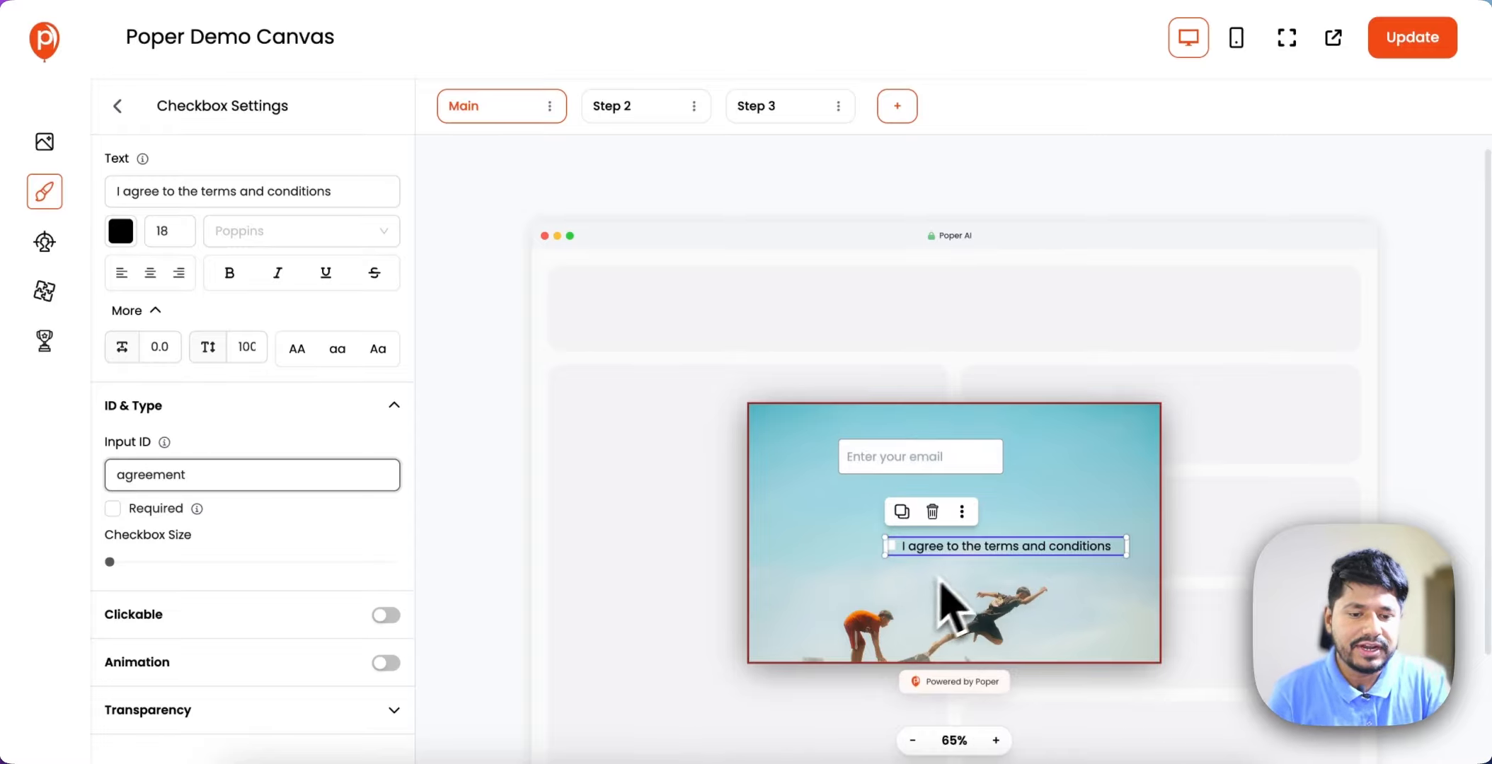
- Shift the checkbox left beneath the email input and mark it as required again
left_click_drag(972, 548, 940, 545)
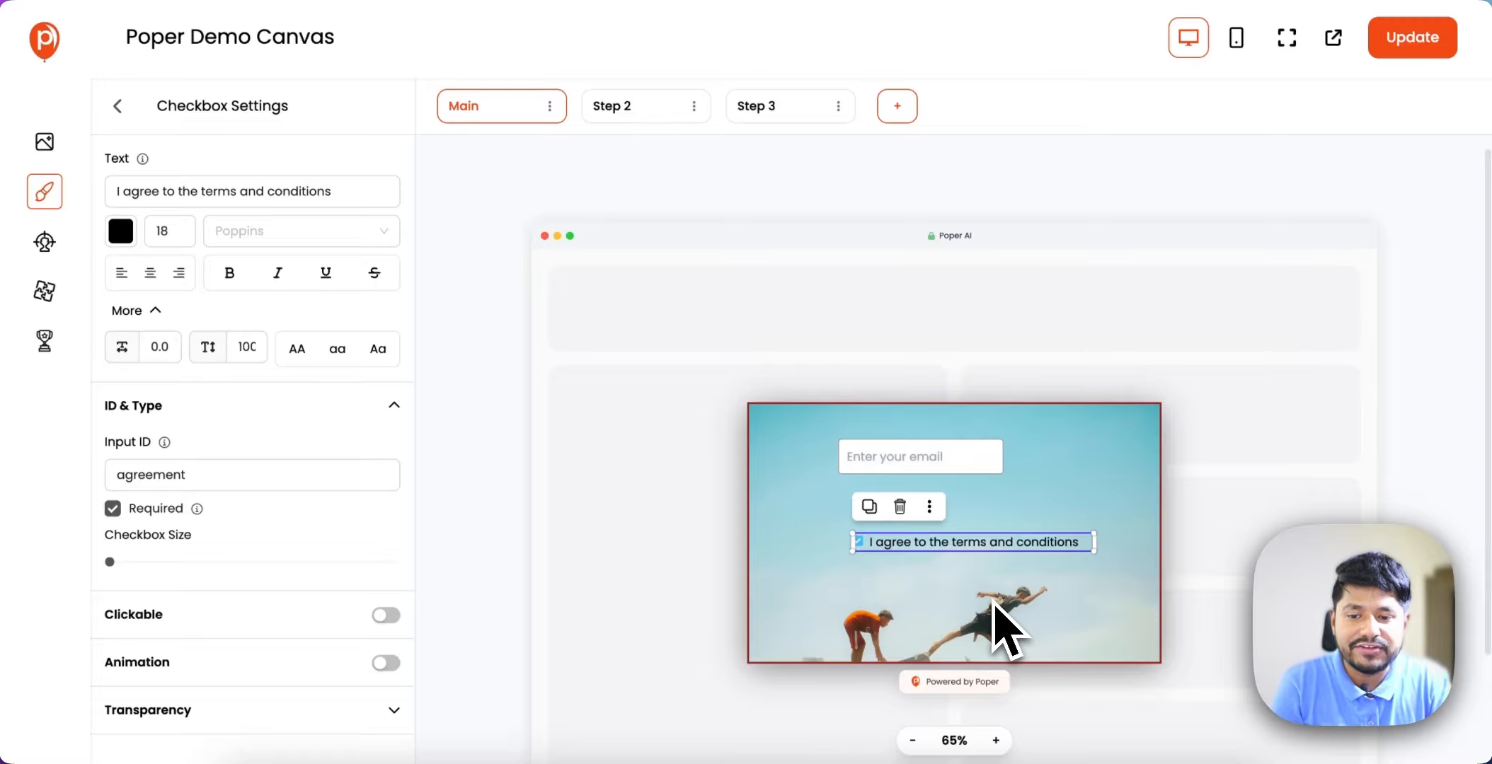
left_click(230, 484)
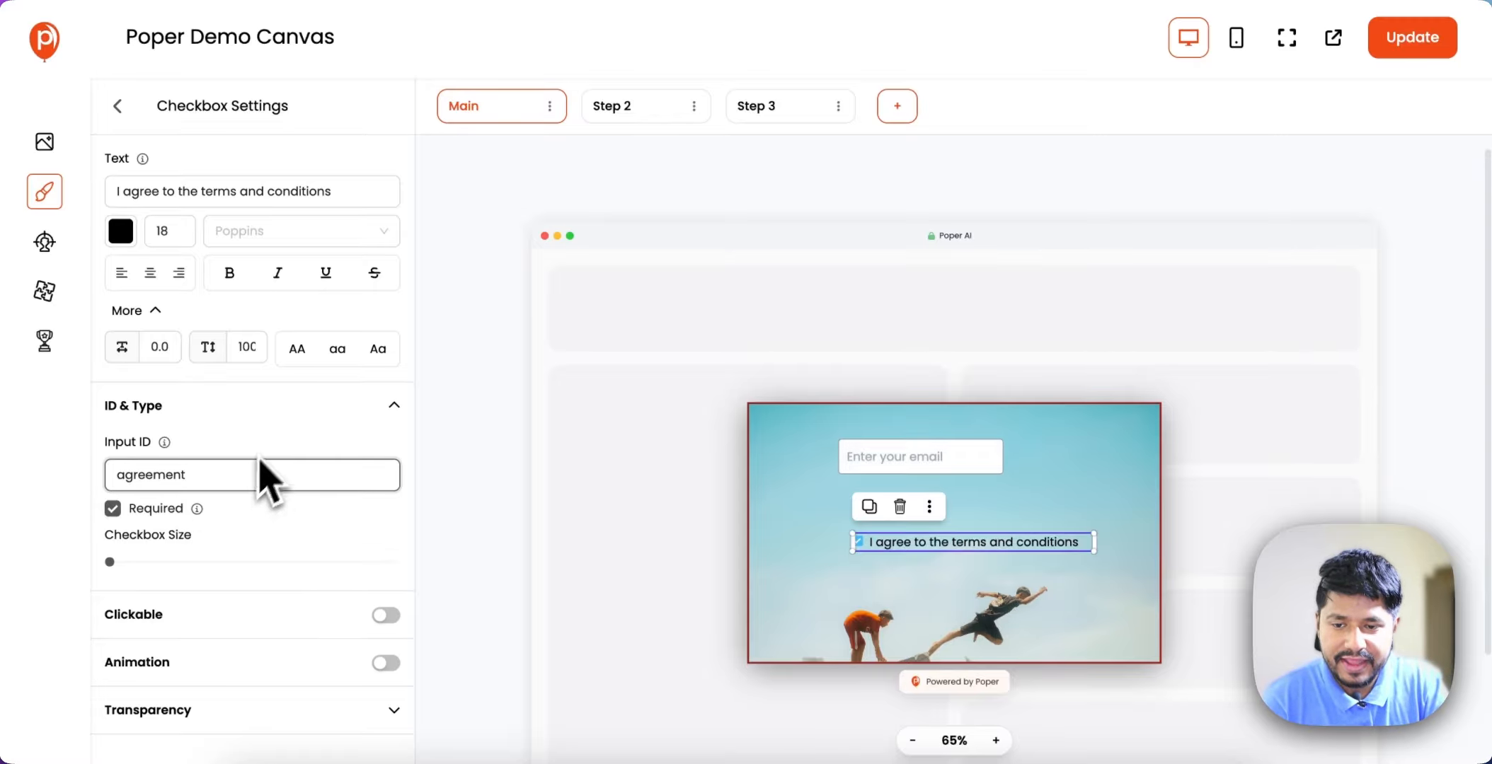
- Make the checkbox clickable with the Open Link action, using poper.ai/privacy as the link
left_click(196, 616)
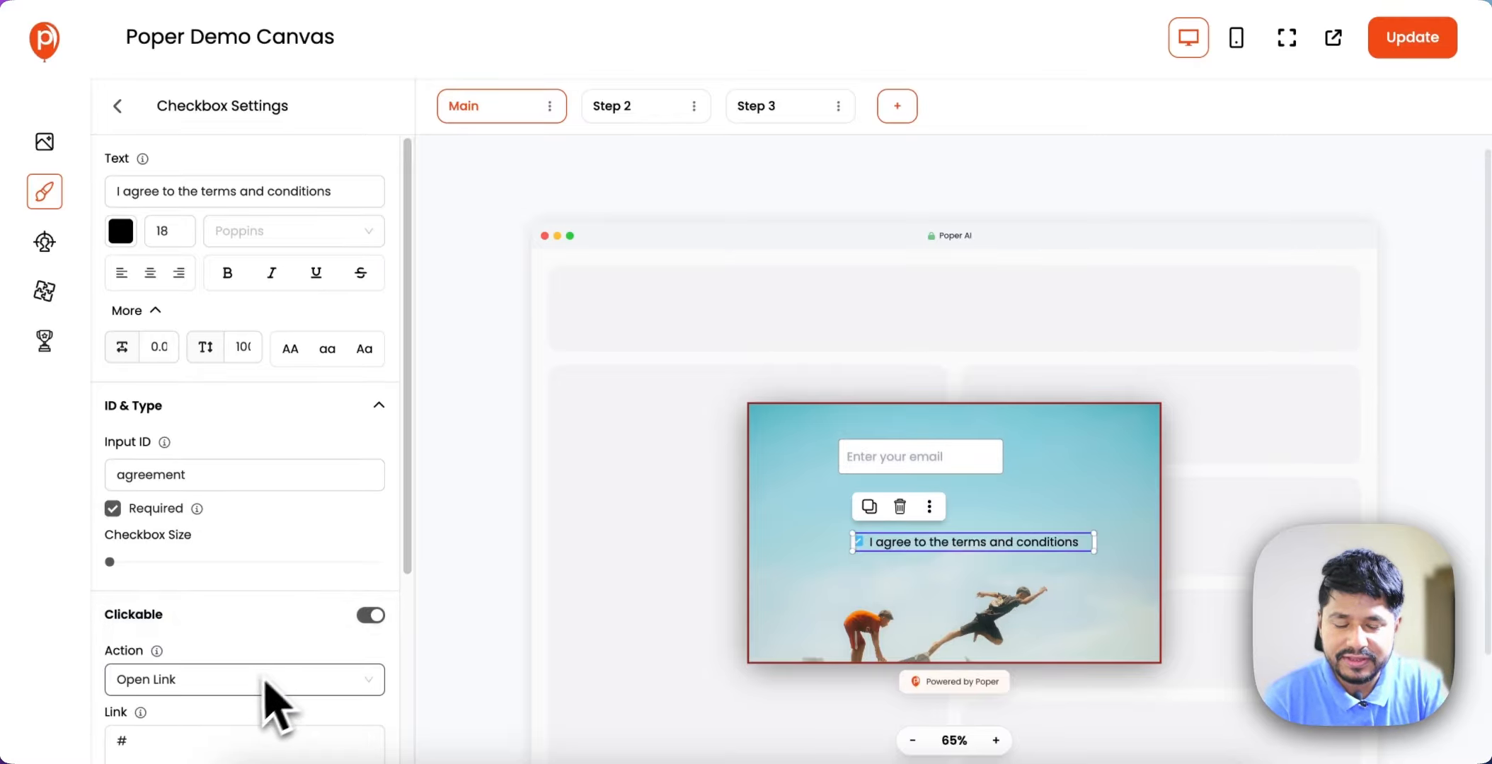
scroll(400, 623, "down", 3)
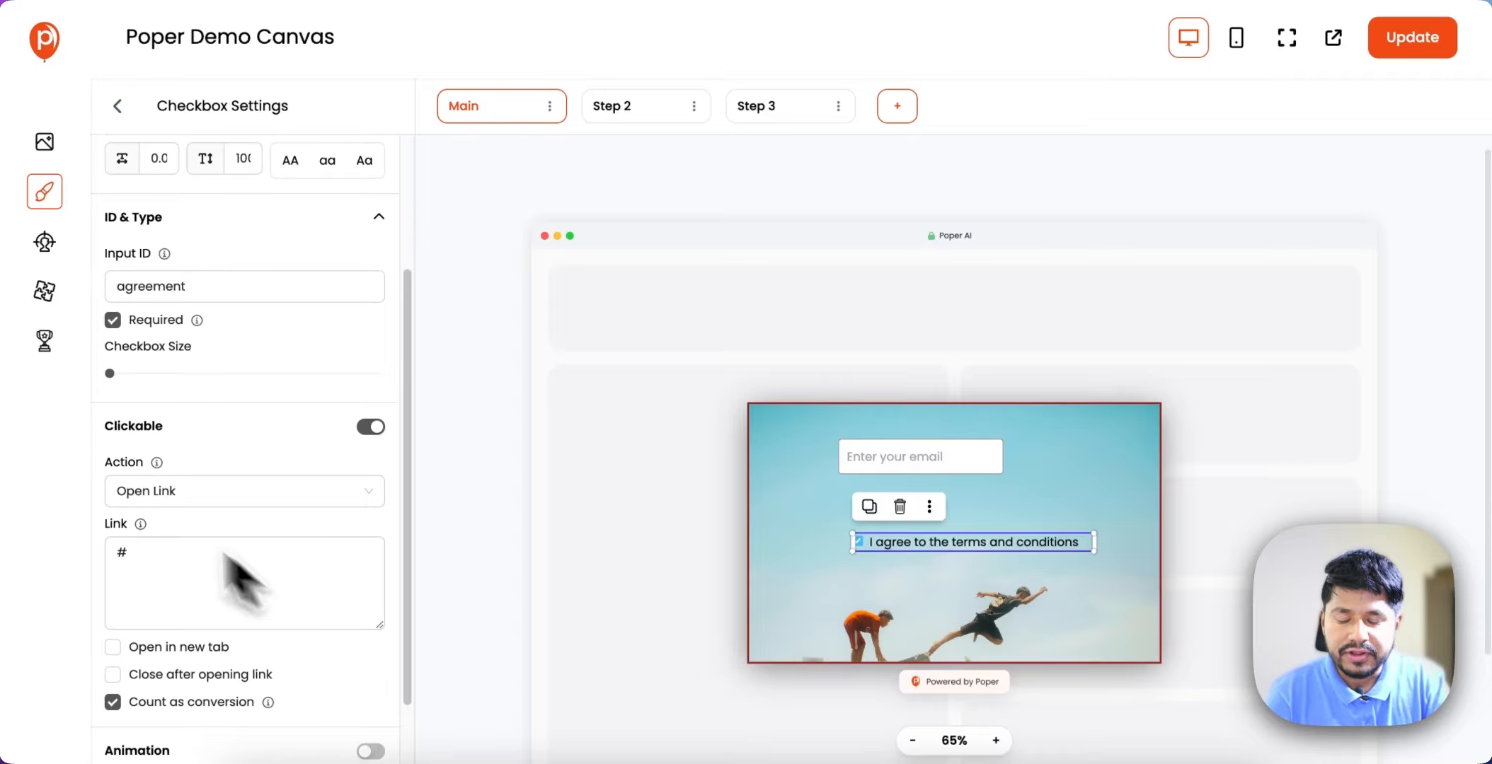
left_click_drag(202, 546, 74, 550)
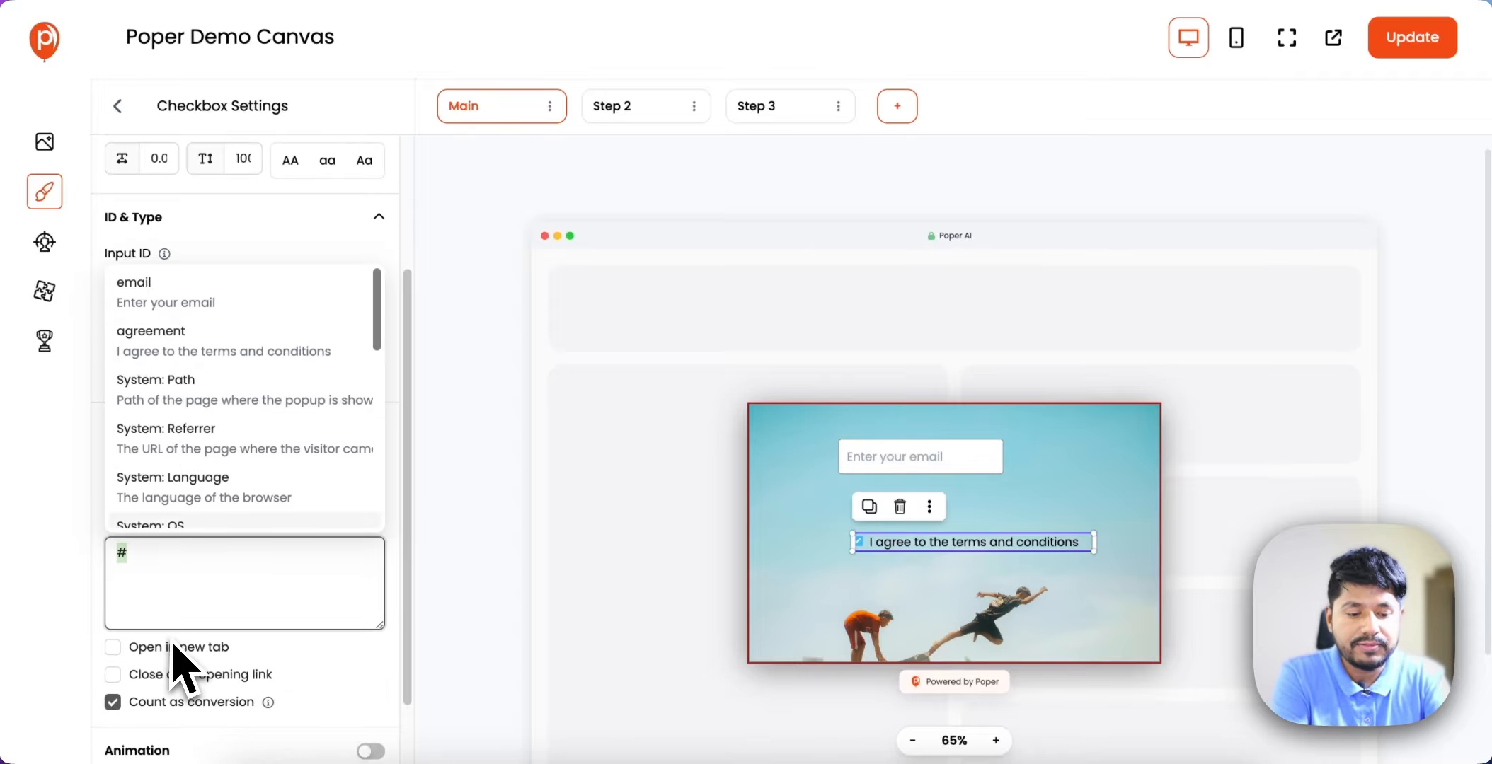
key("BackSpace")
type("poper.ai/pri")
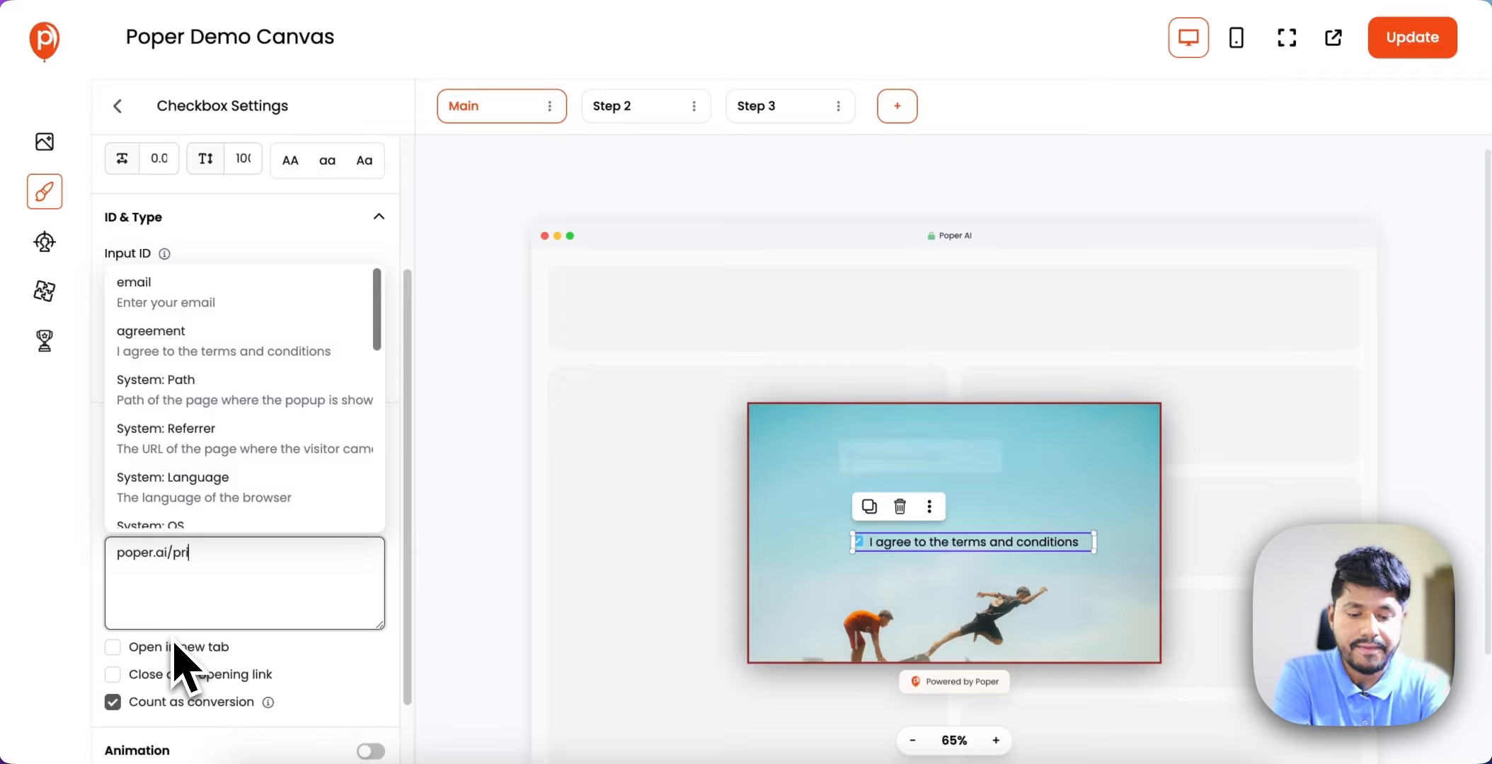
type("vacy")
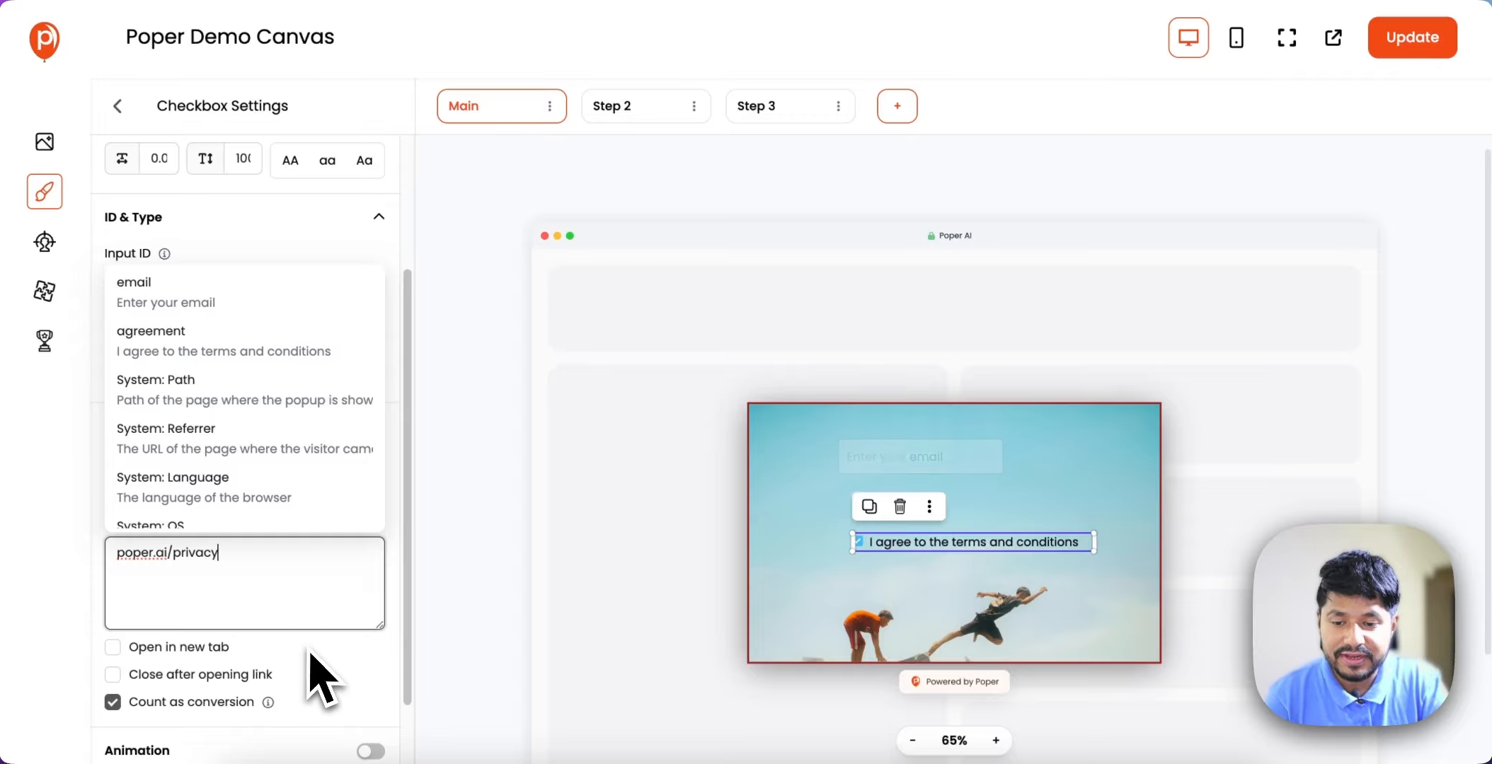
left_click(390, 654)
scroll(219, 697, "up", 3)
scroll(247, 714, "down", 4)
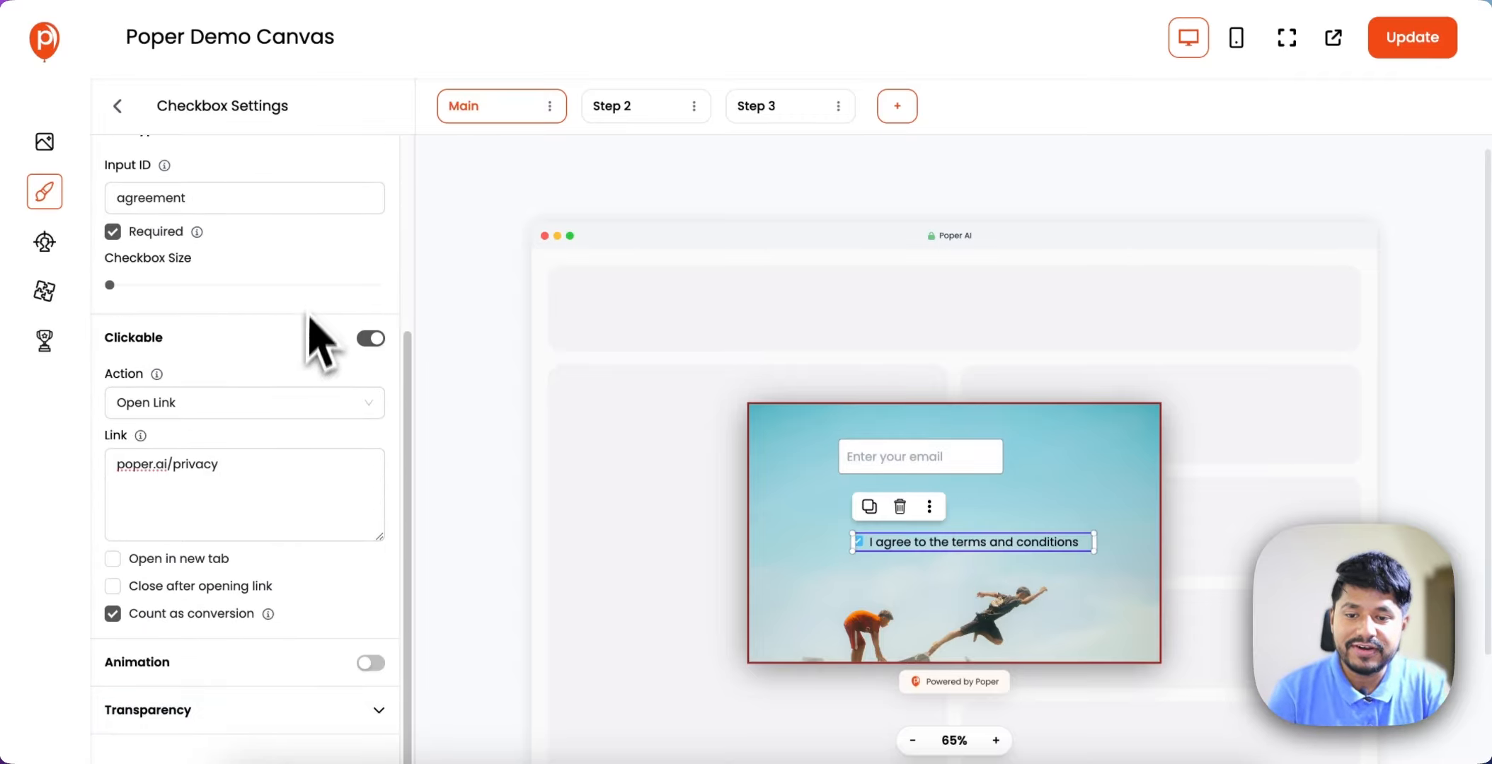
left_click(441, 397)
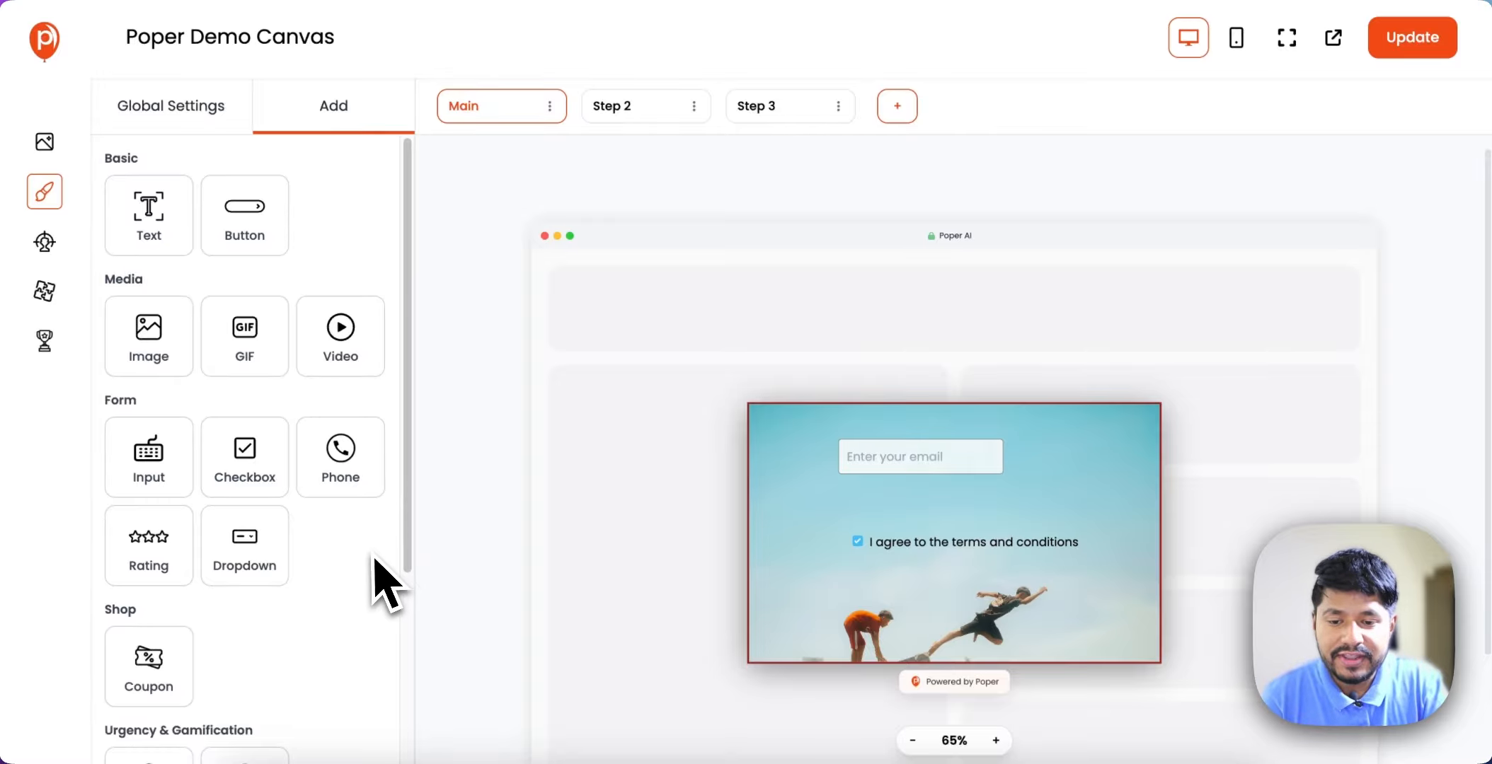
- Move the checkbox up close beneath the email input and add a phone input to the popup
left_click_drag(938, 542, 904, 484)
left_click(121, 108)
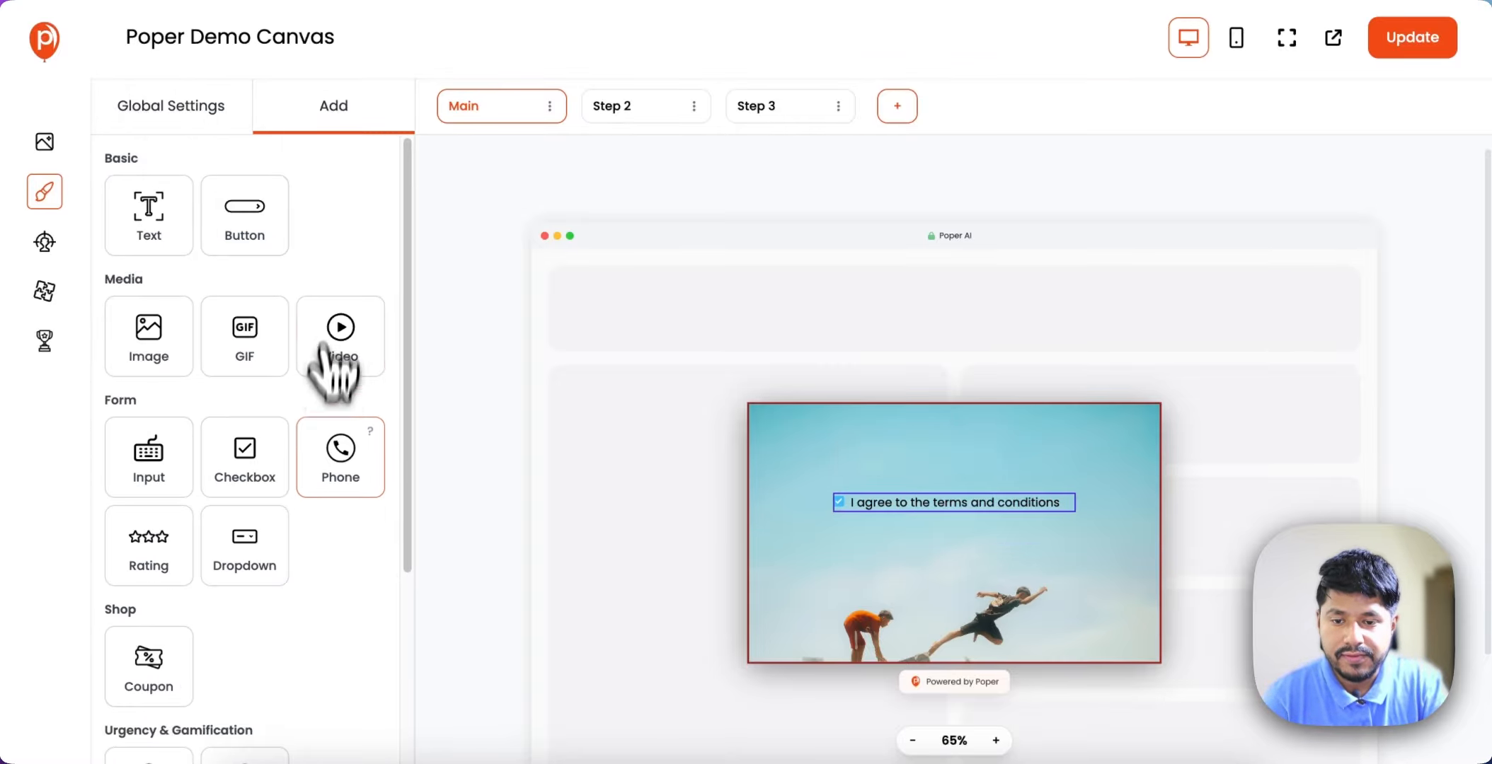
left_click(334, 475)
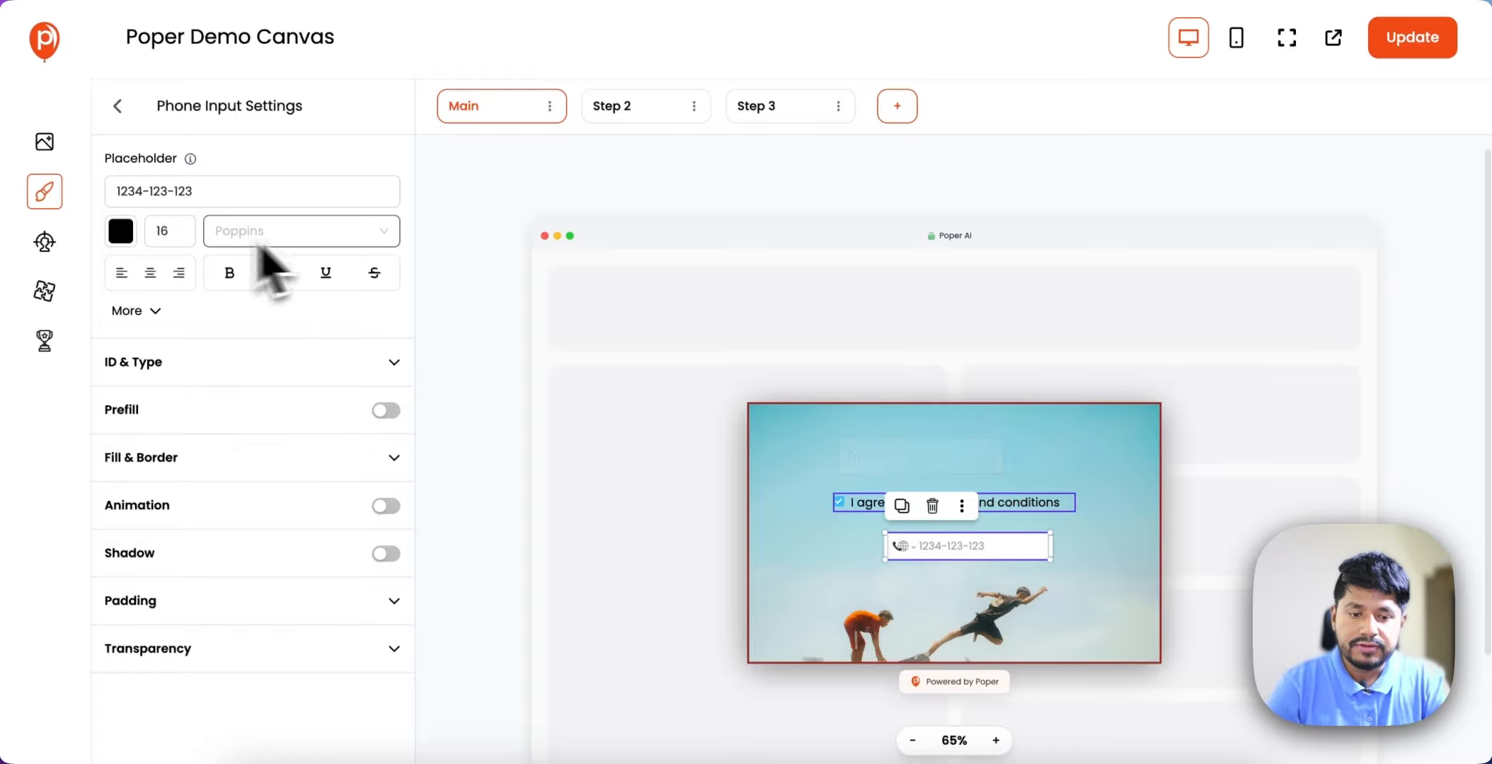
- Replace the phone input's placeholder with a sample phone number and expand its text and ID & Type settings
left_click_drag(216, 186, 110, 223)
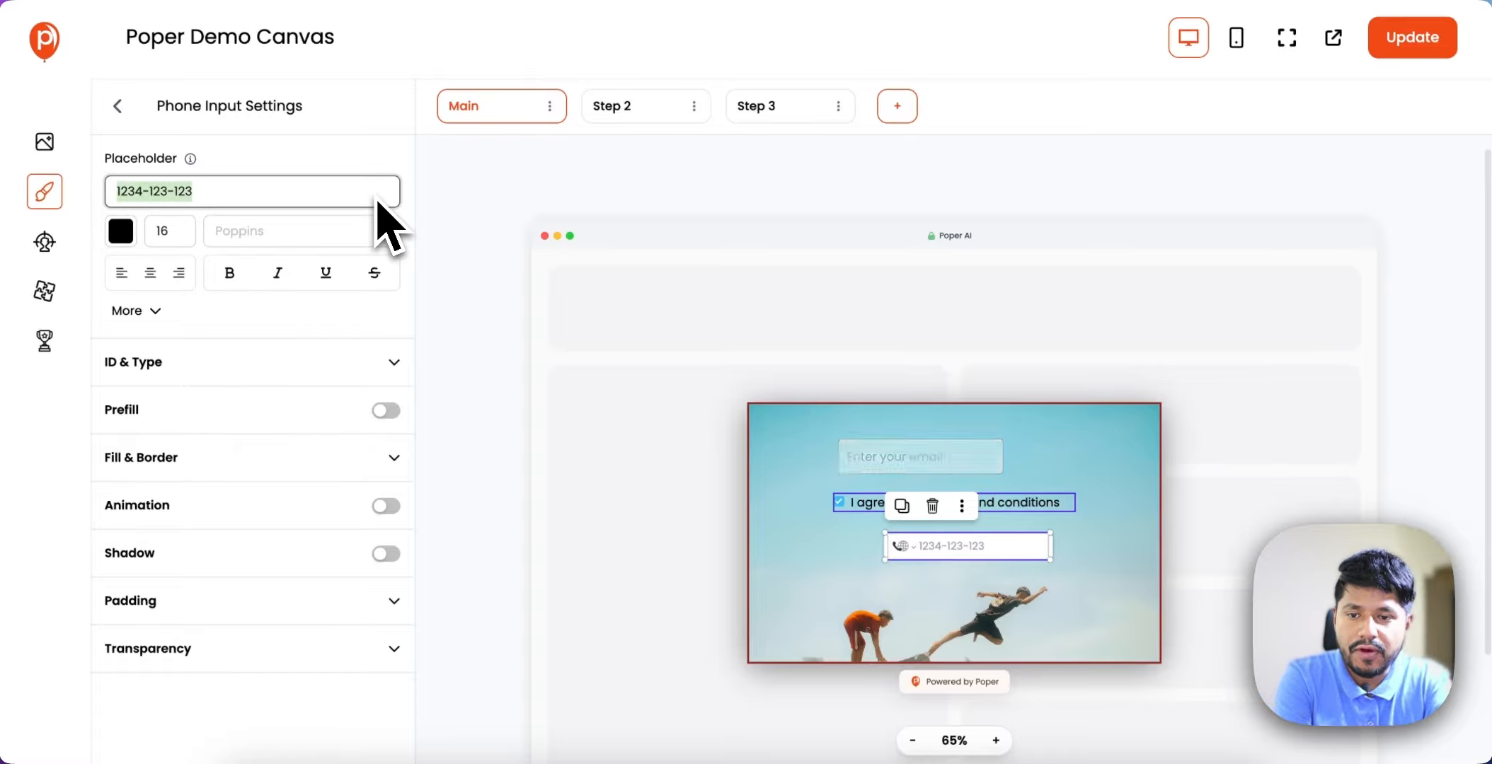
key("BackSpace")
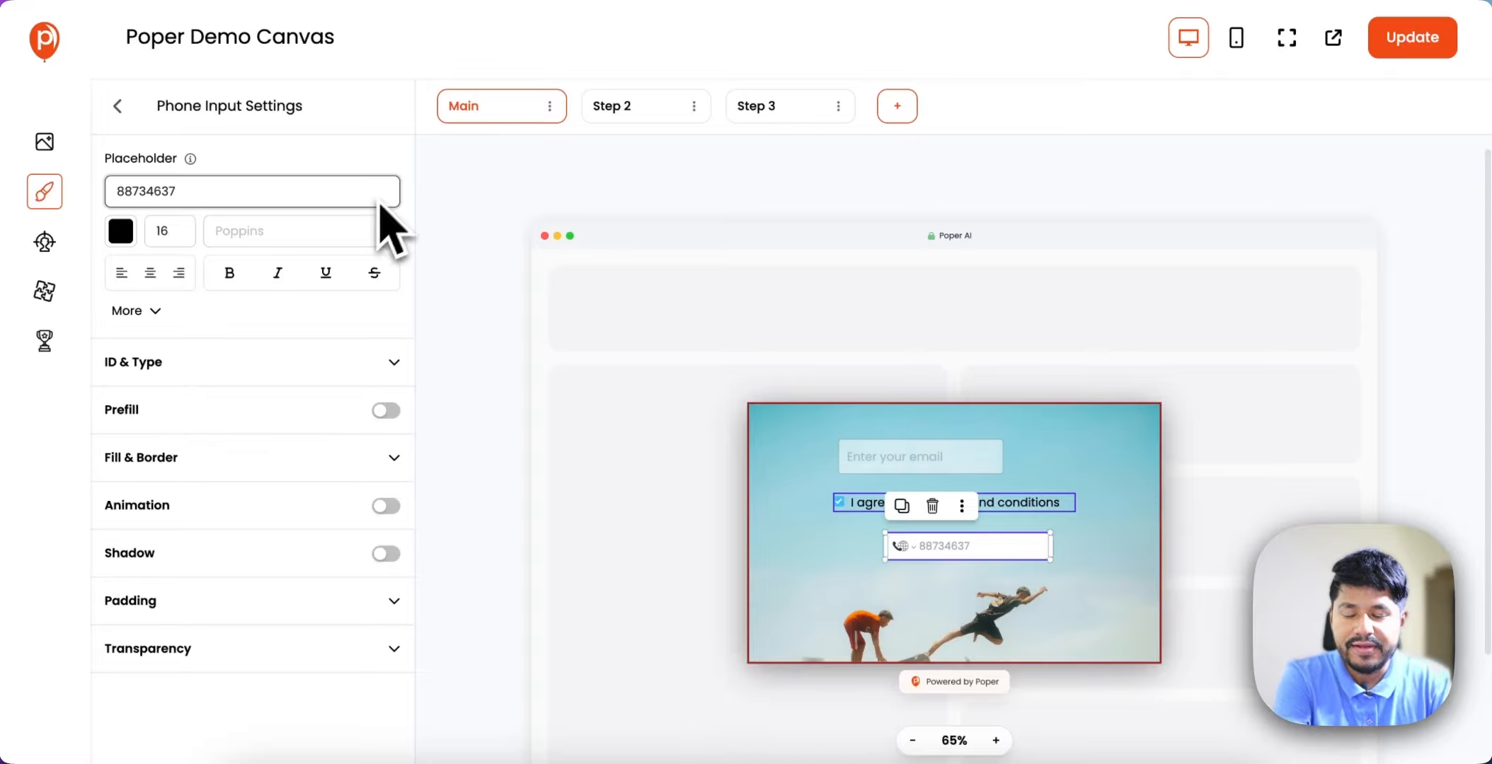
left_click(155, 312)
left_click(190, 402)
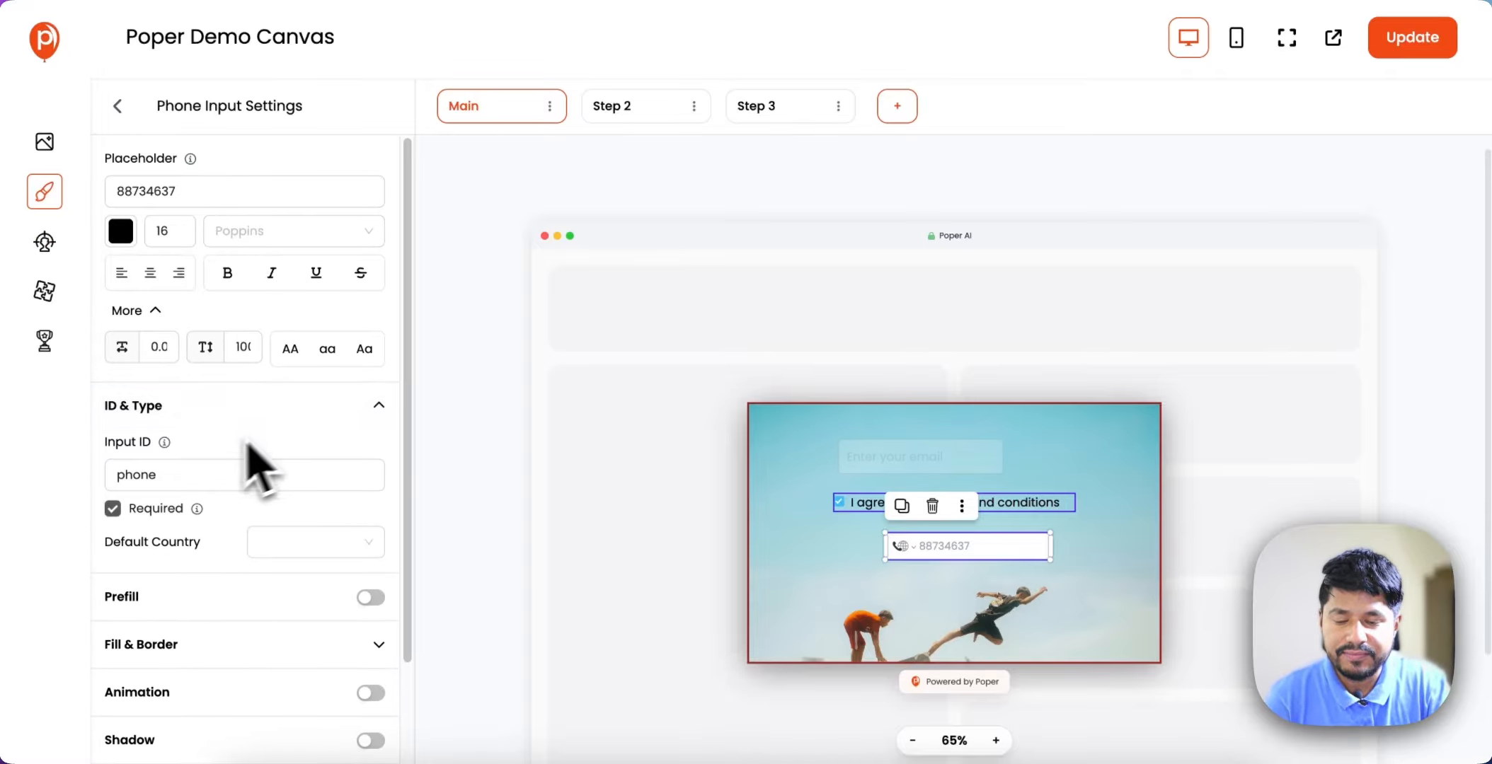
left_click(136, 480)
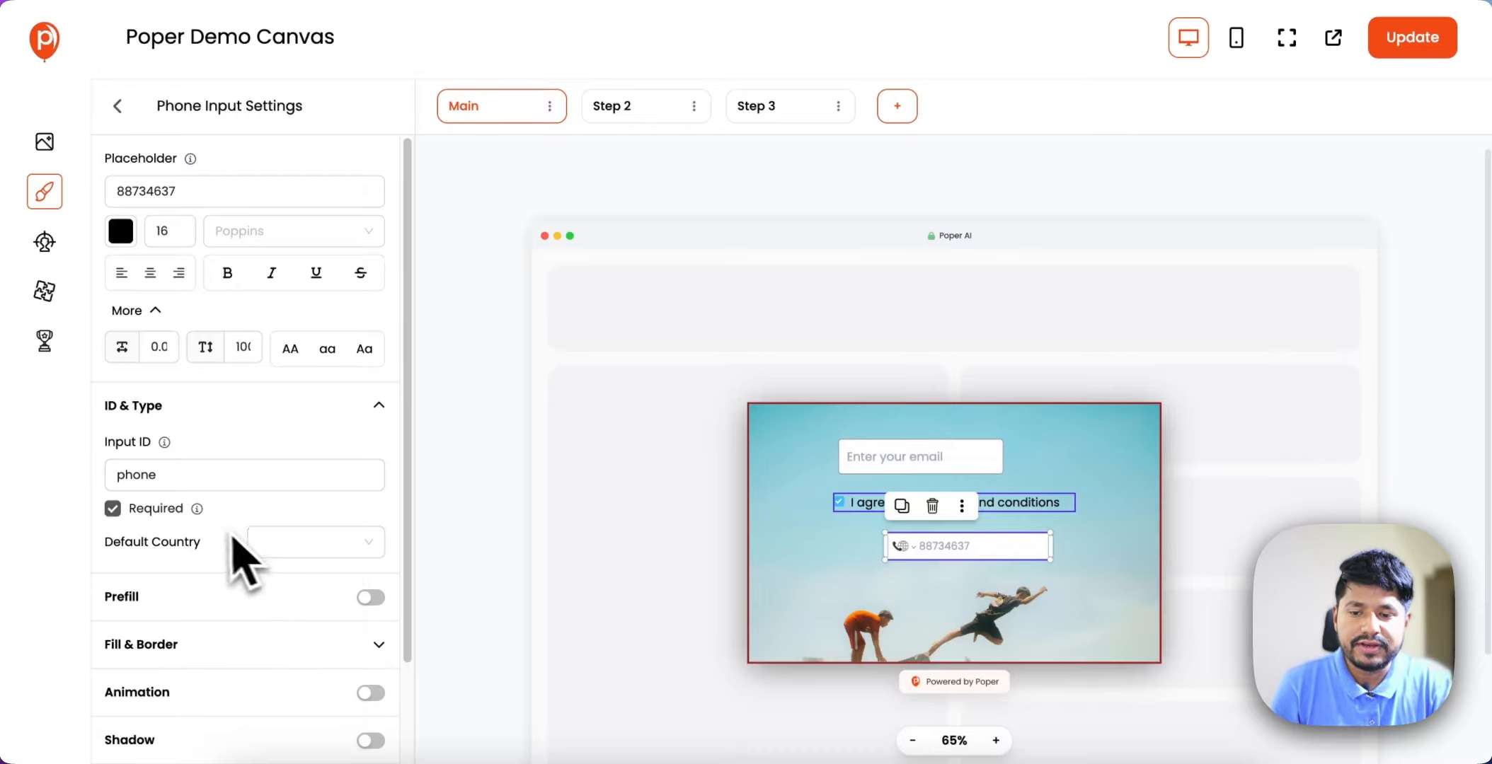
- Set the phone input's default country to India +91
left_click(359, 542)
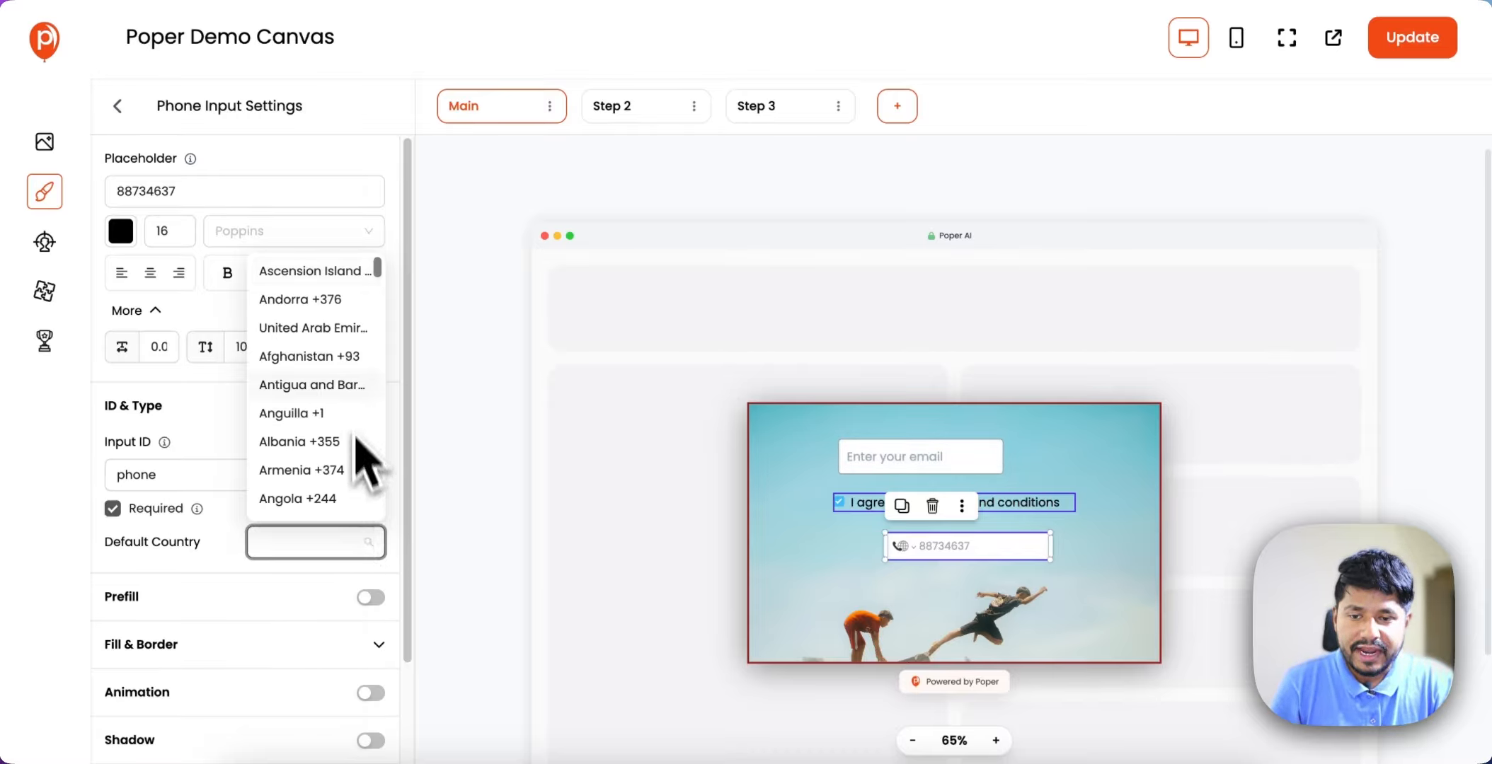
scroll(322, 398, "down", 15)
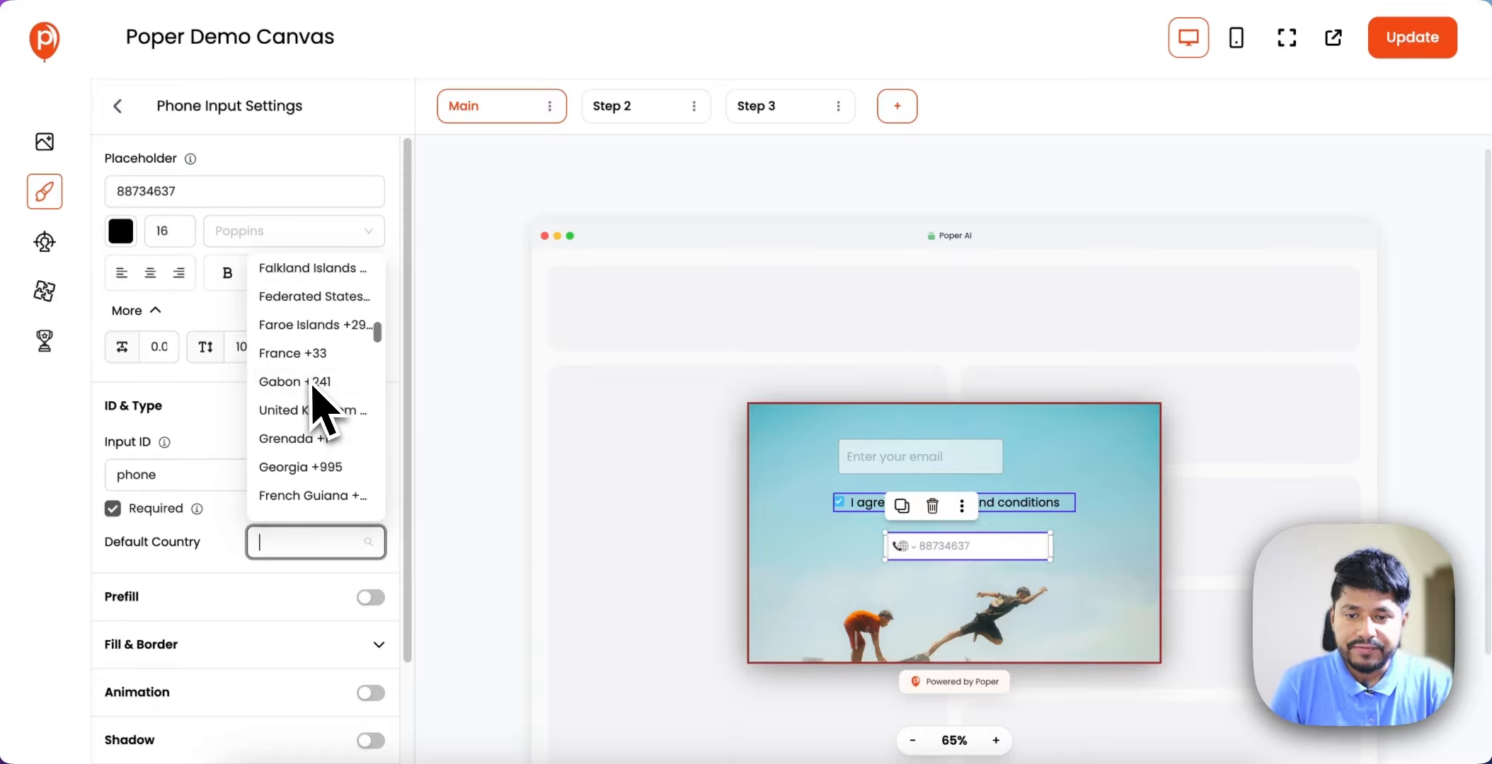
type("Indi")
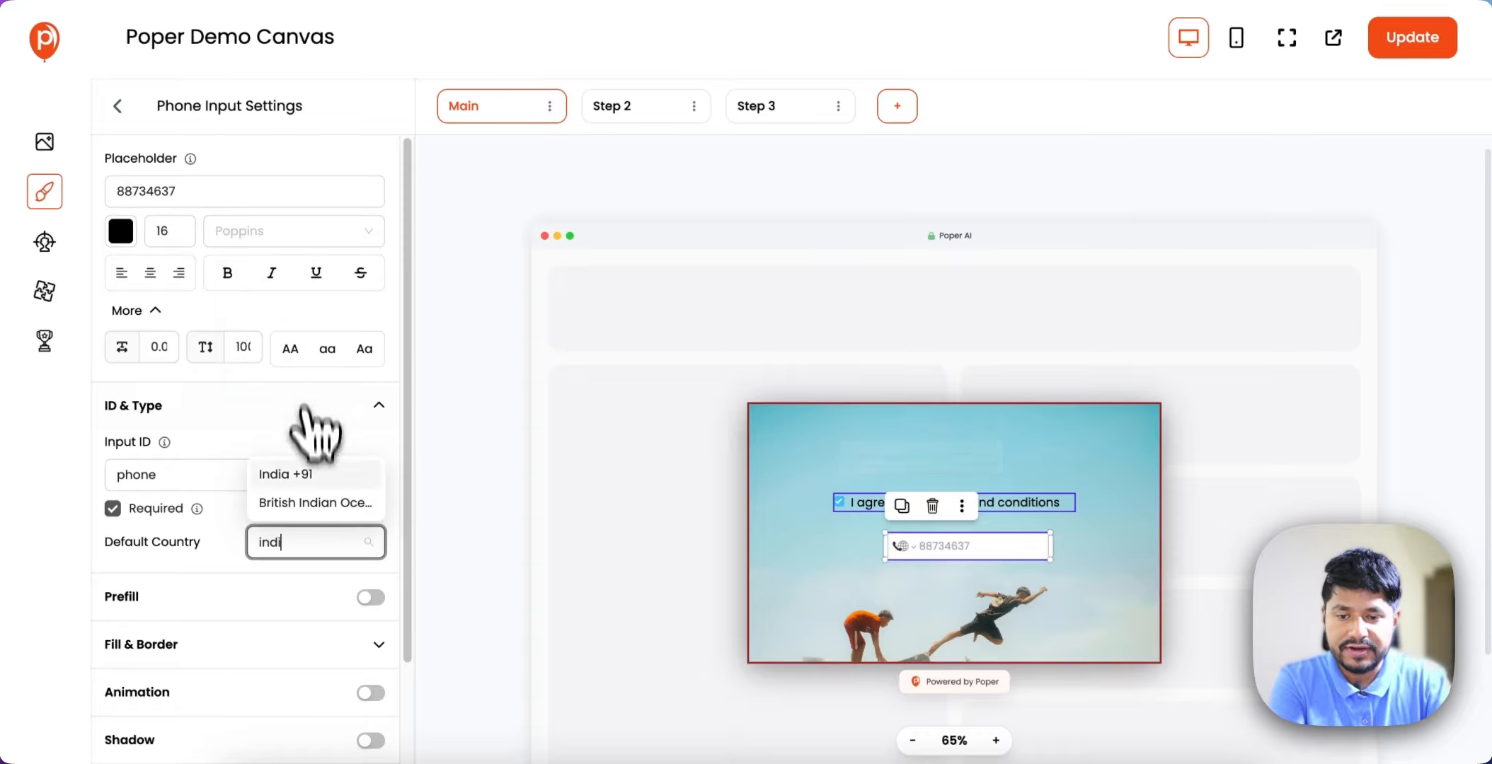
left_click(315, 480)
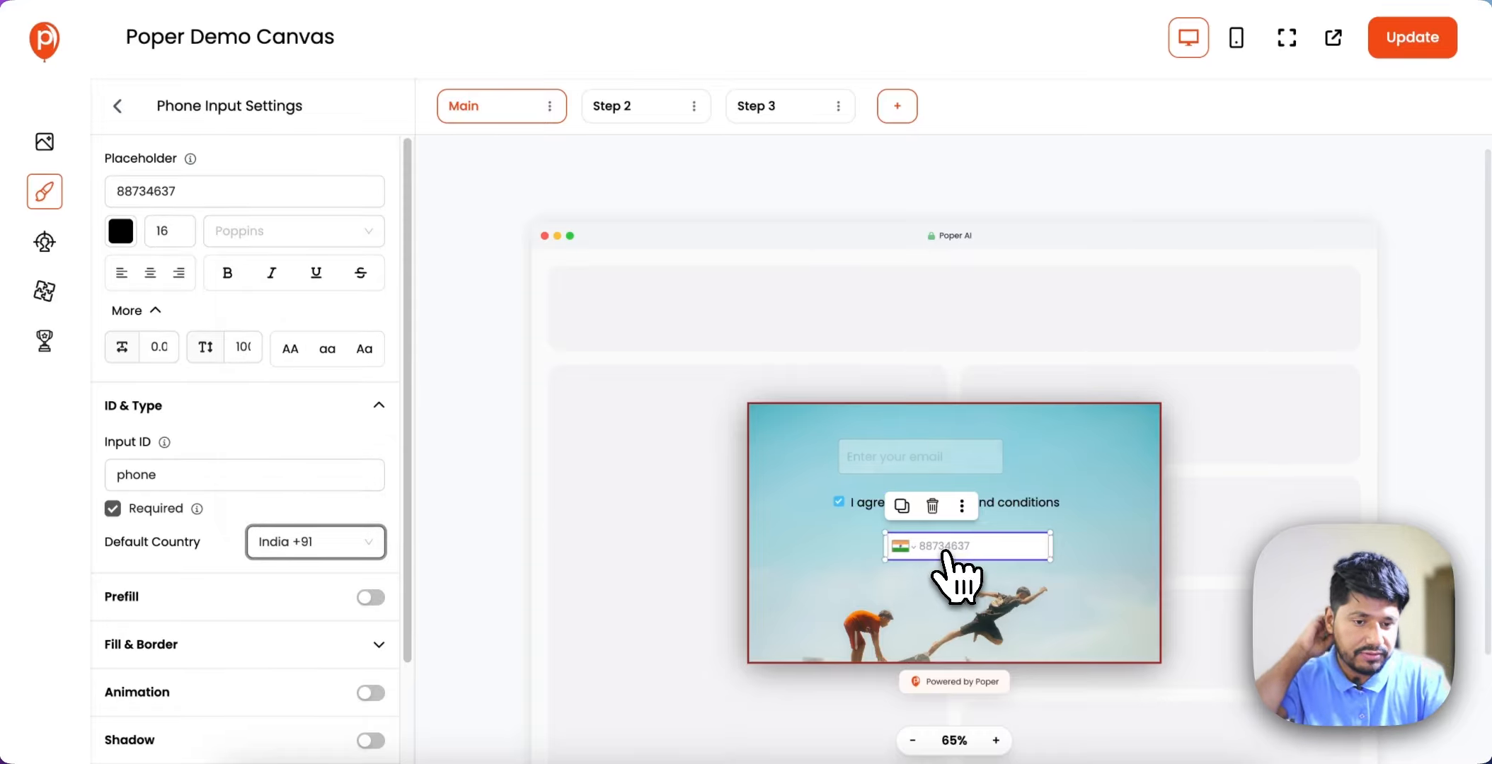
- Return to the email input's settings and turn off its animation
left_click(120, 106)
left_click(120, 107)
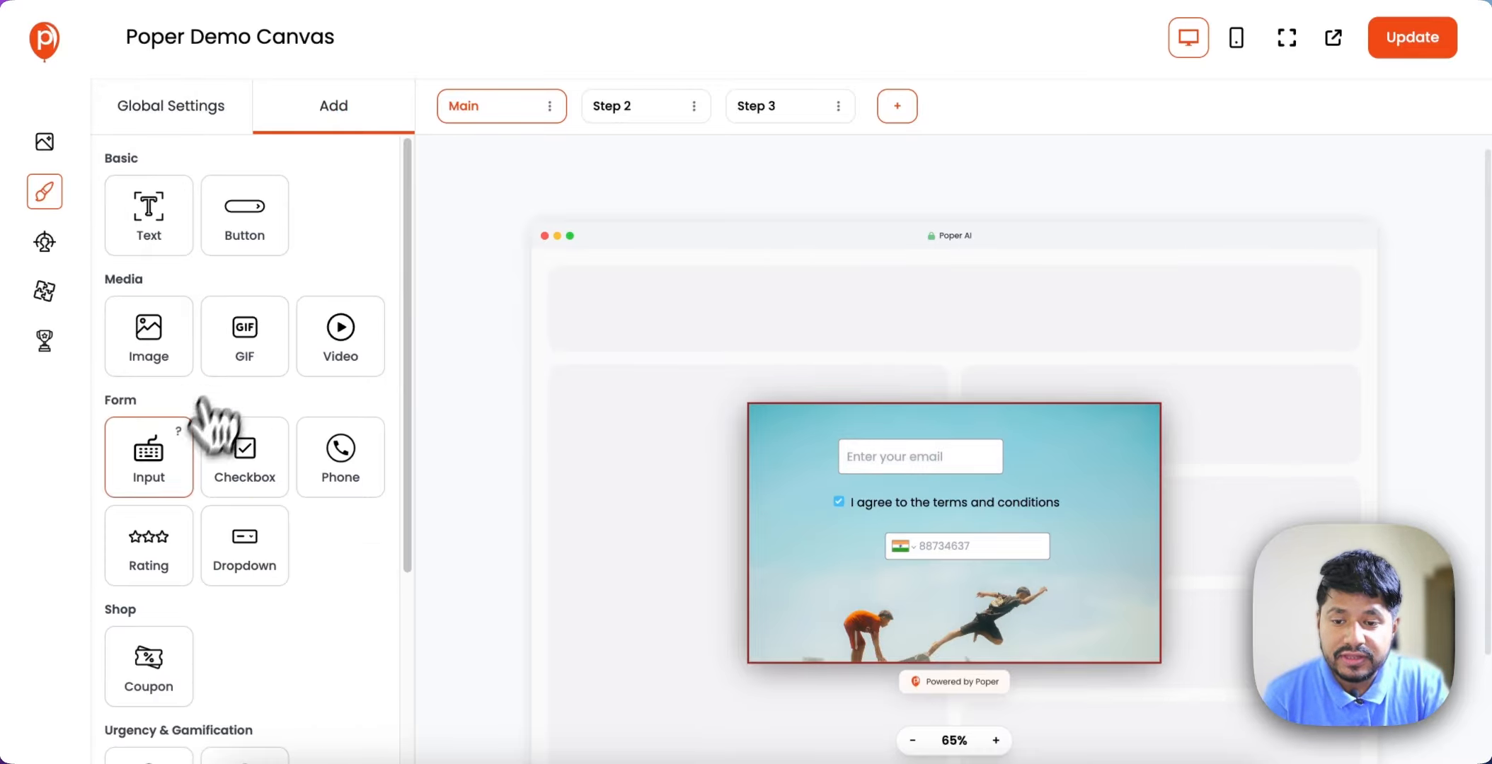
left_click(910, 466)
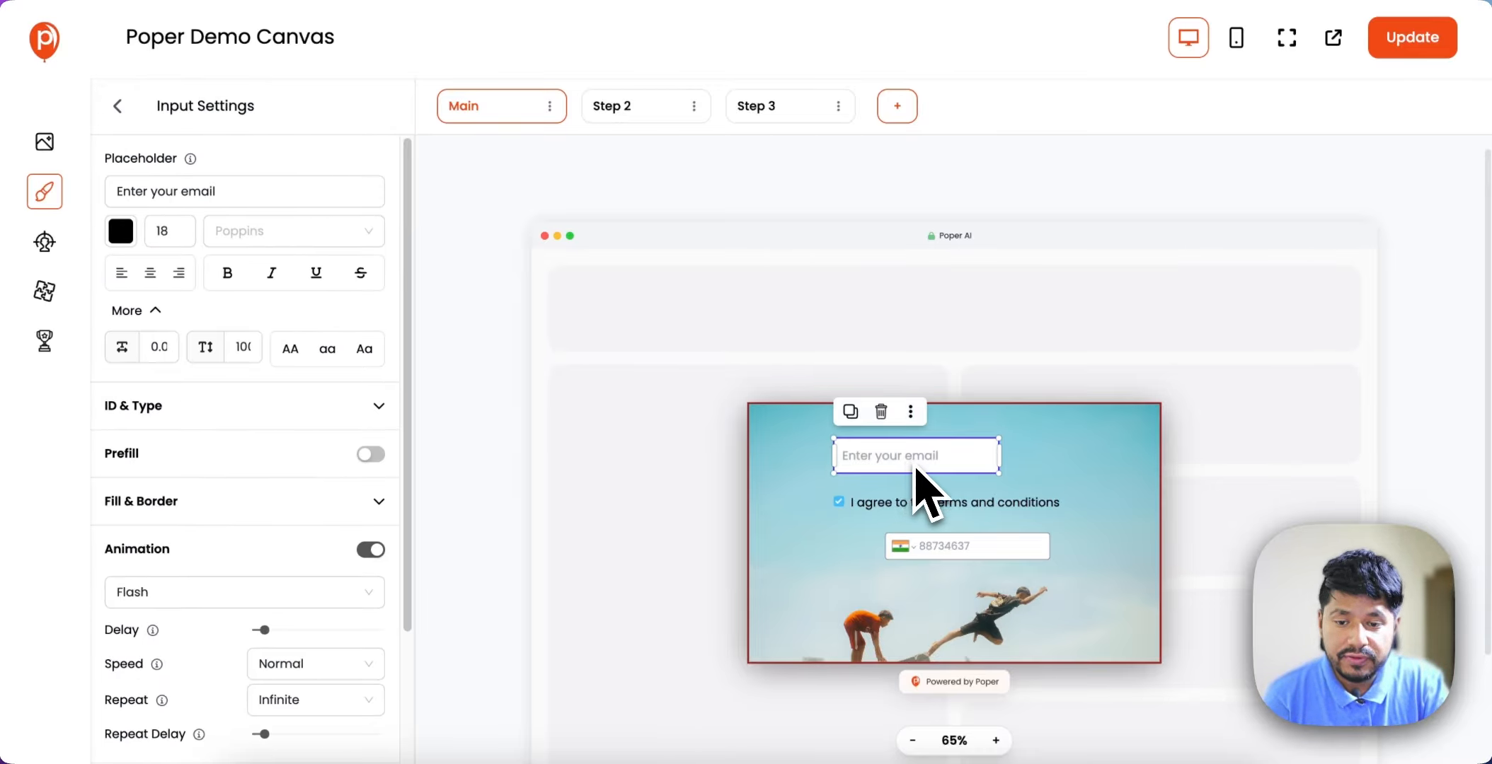
left_click(371, 549)
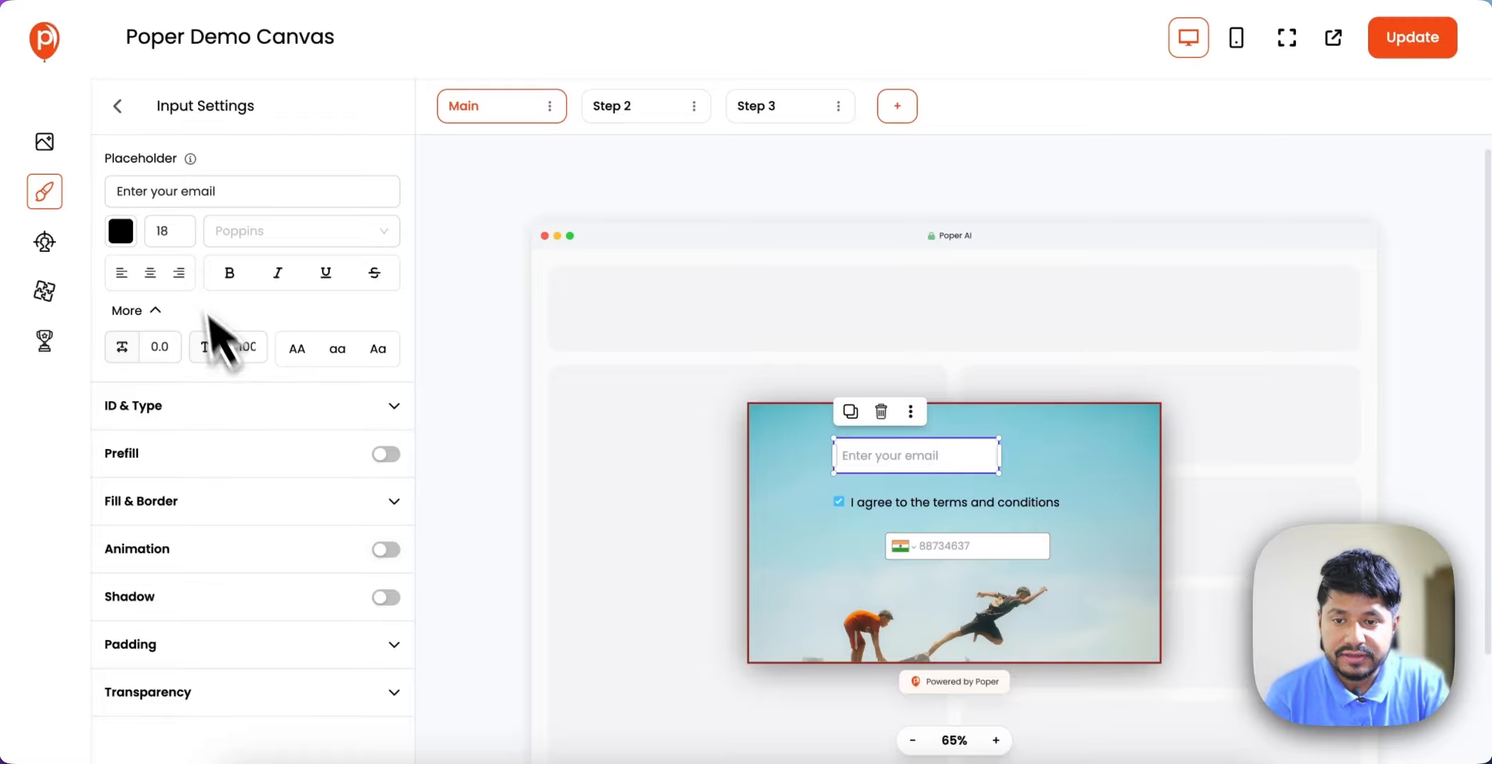
- Examine the type options available for the email input and compare its settings with the phone input's settings
left_click(285, 409)
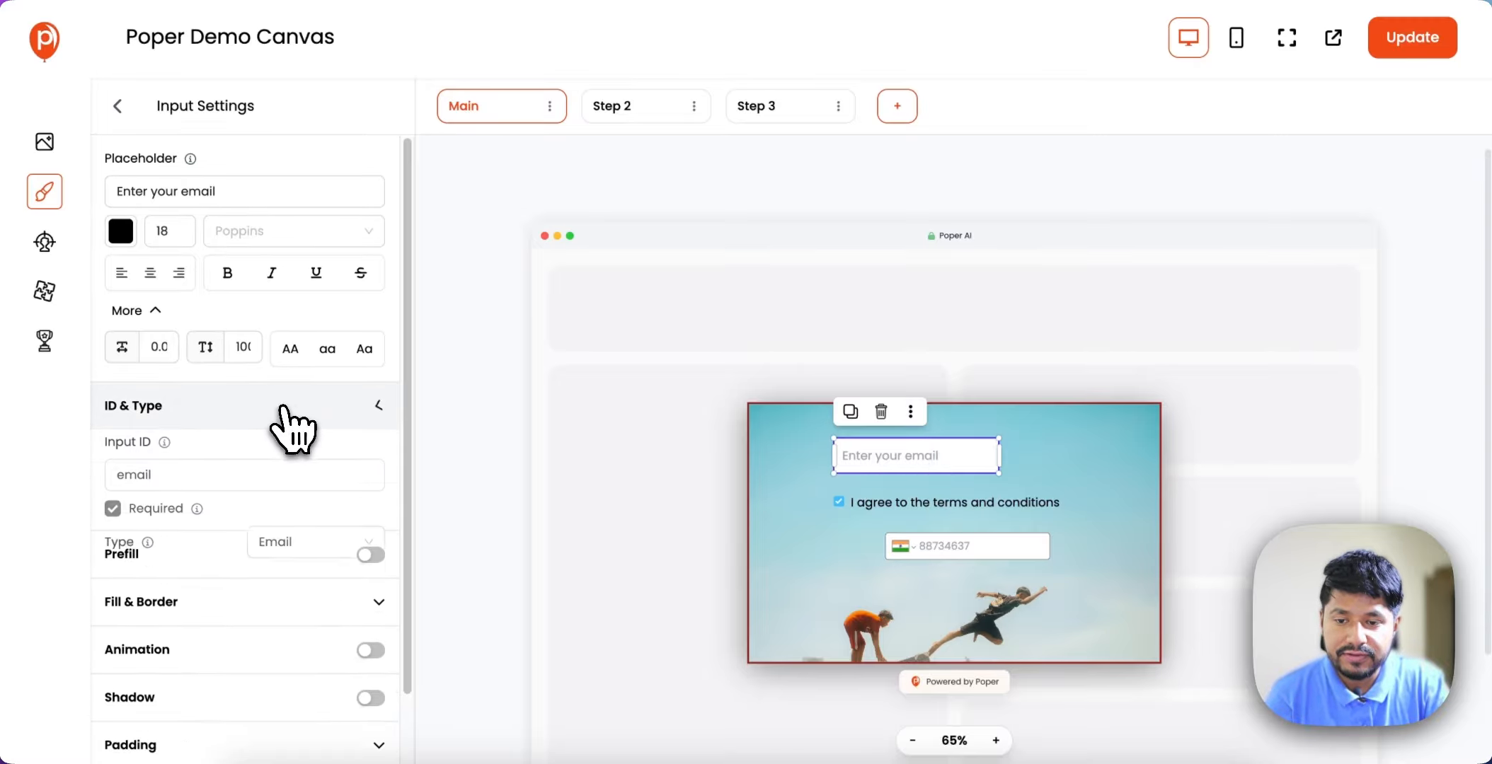
left_click(331, 542)
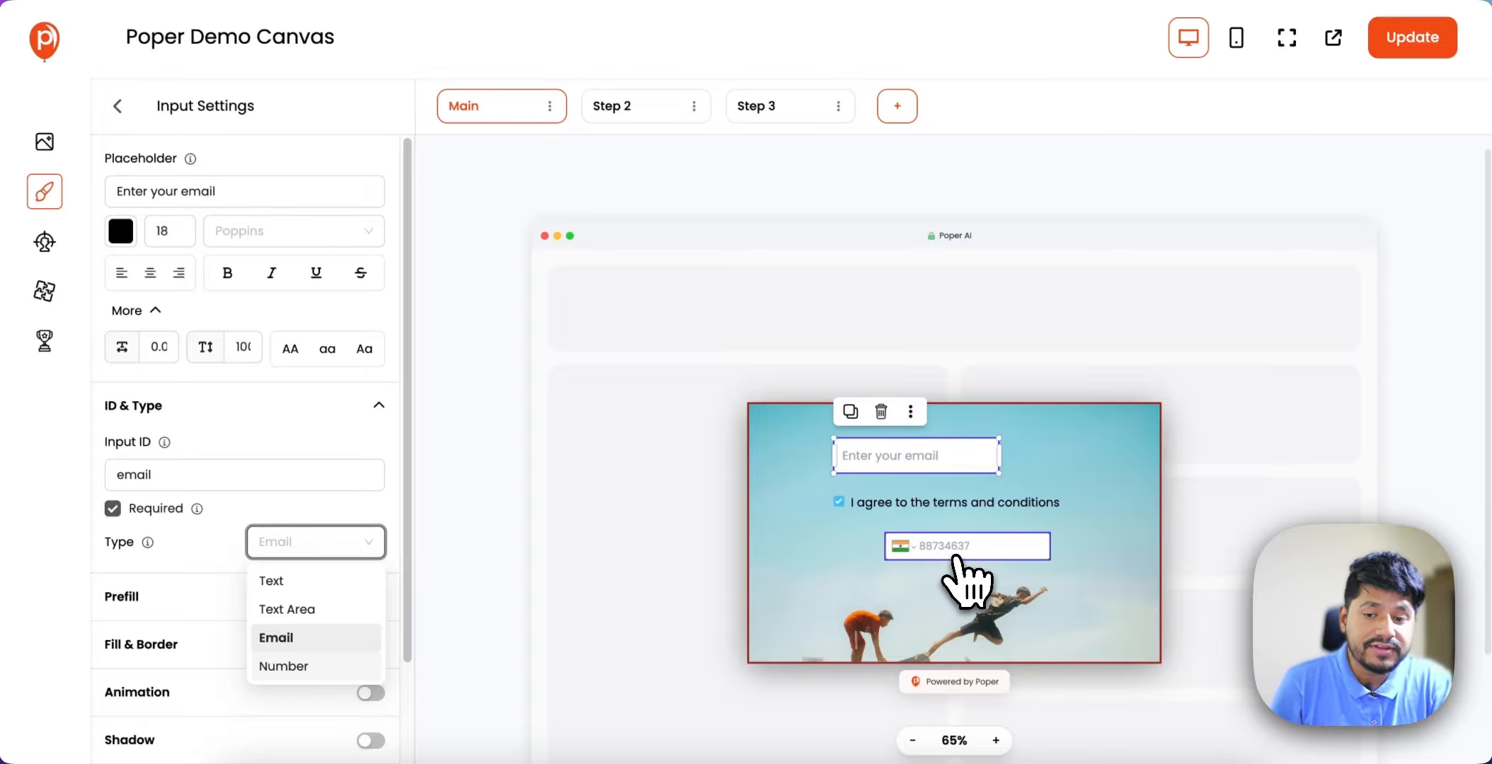
left_click(118, 106)
left_click(113, 106)
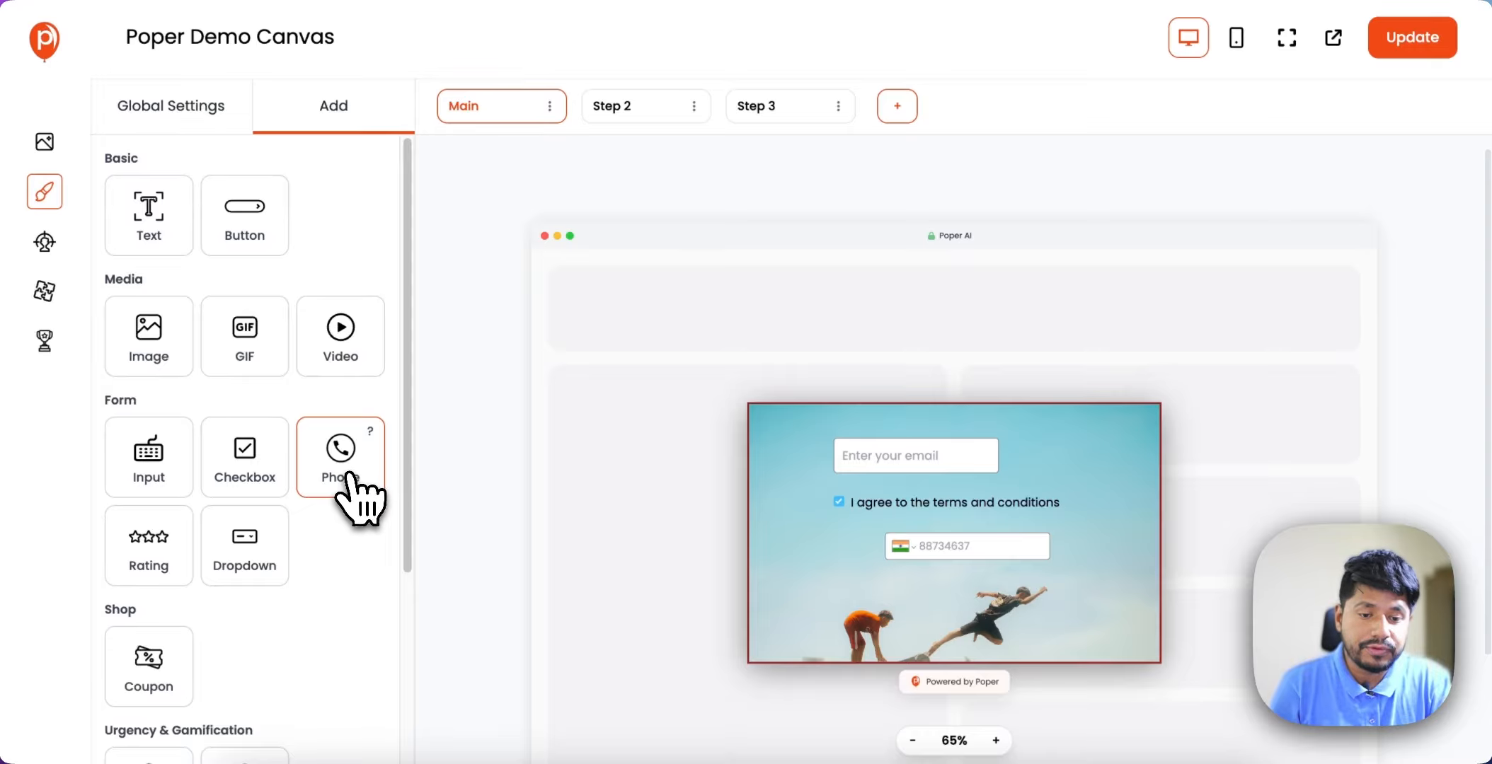
left_click(936, 459)
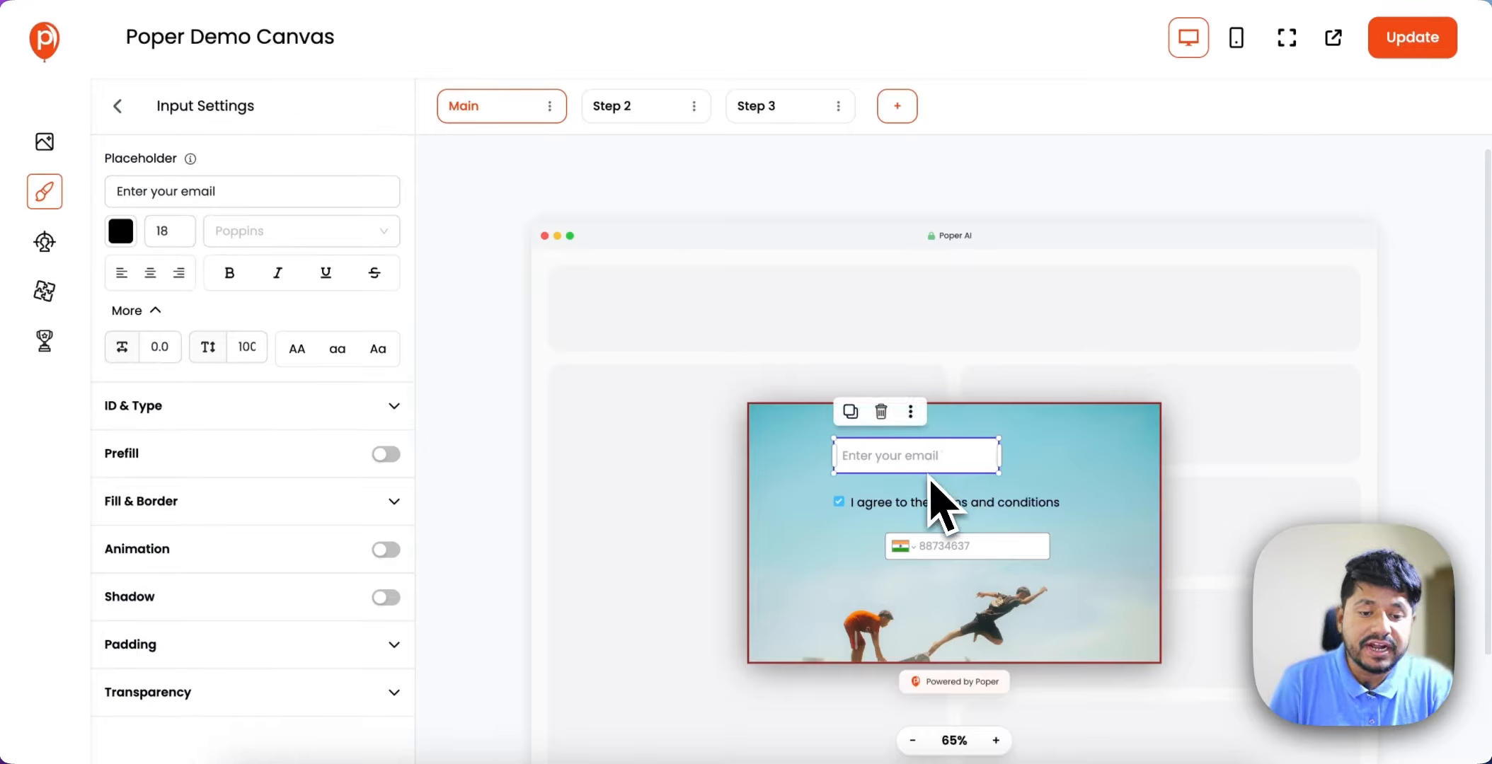
left_click(980, 553)
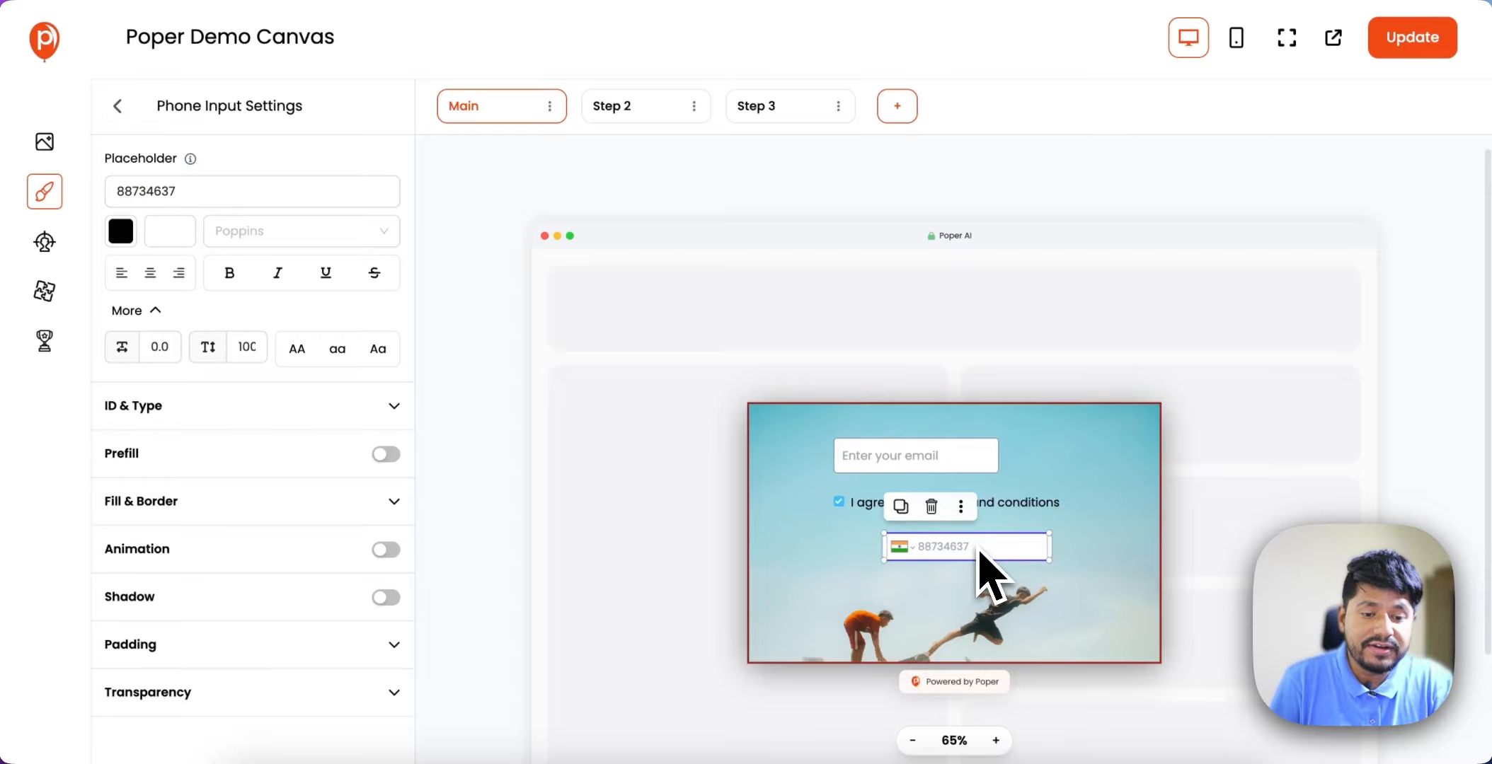
left_click(118, 105)
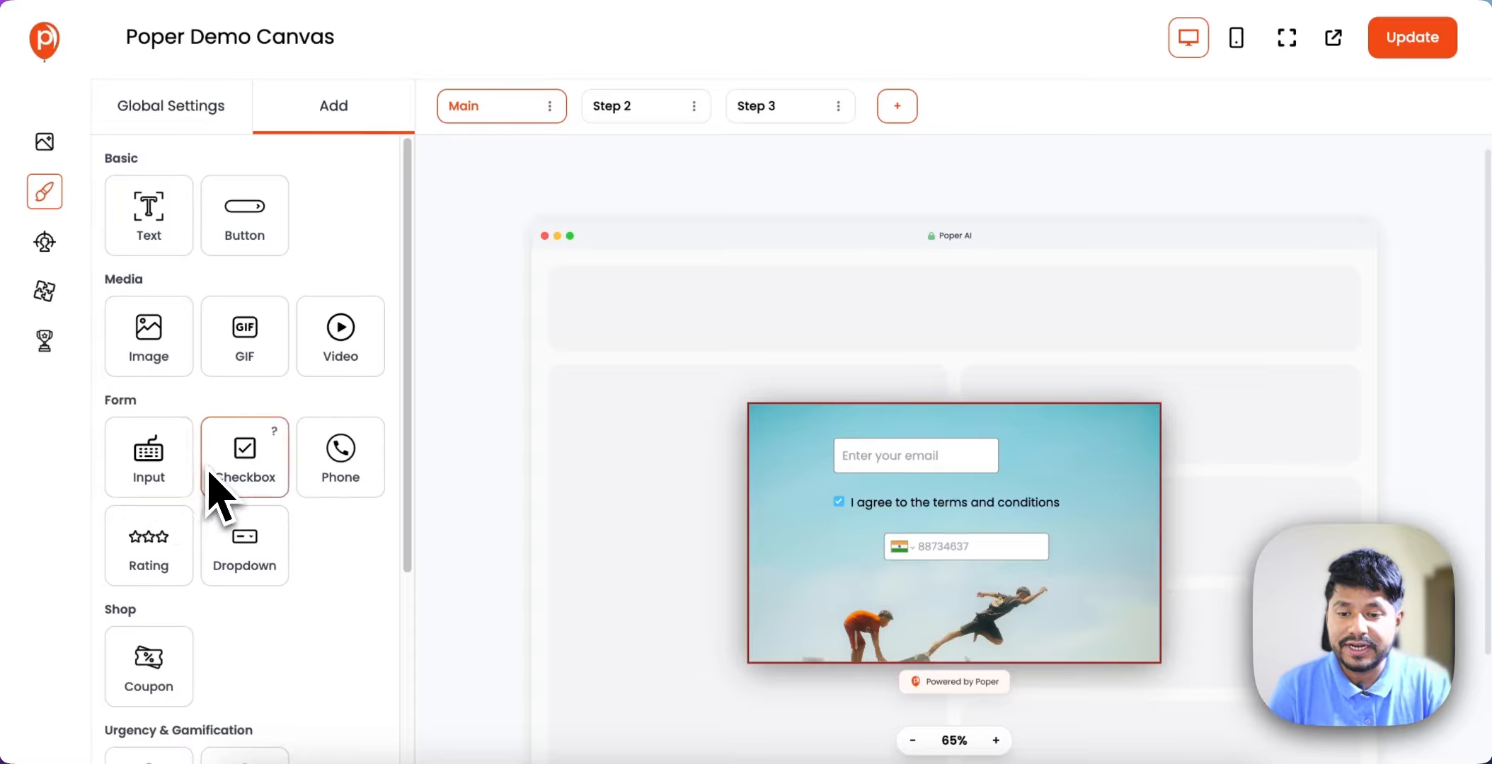
- Add a star rating element beneath the phone input and keep its rating action as Just Display
scroll(766, 598, "up", 1)
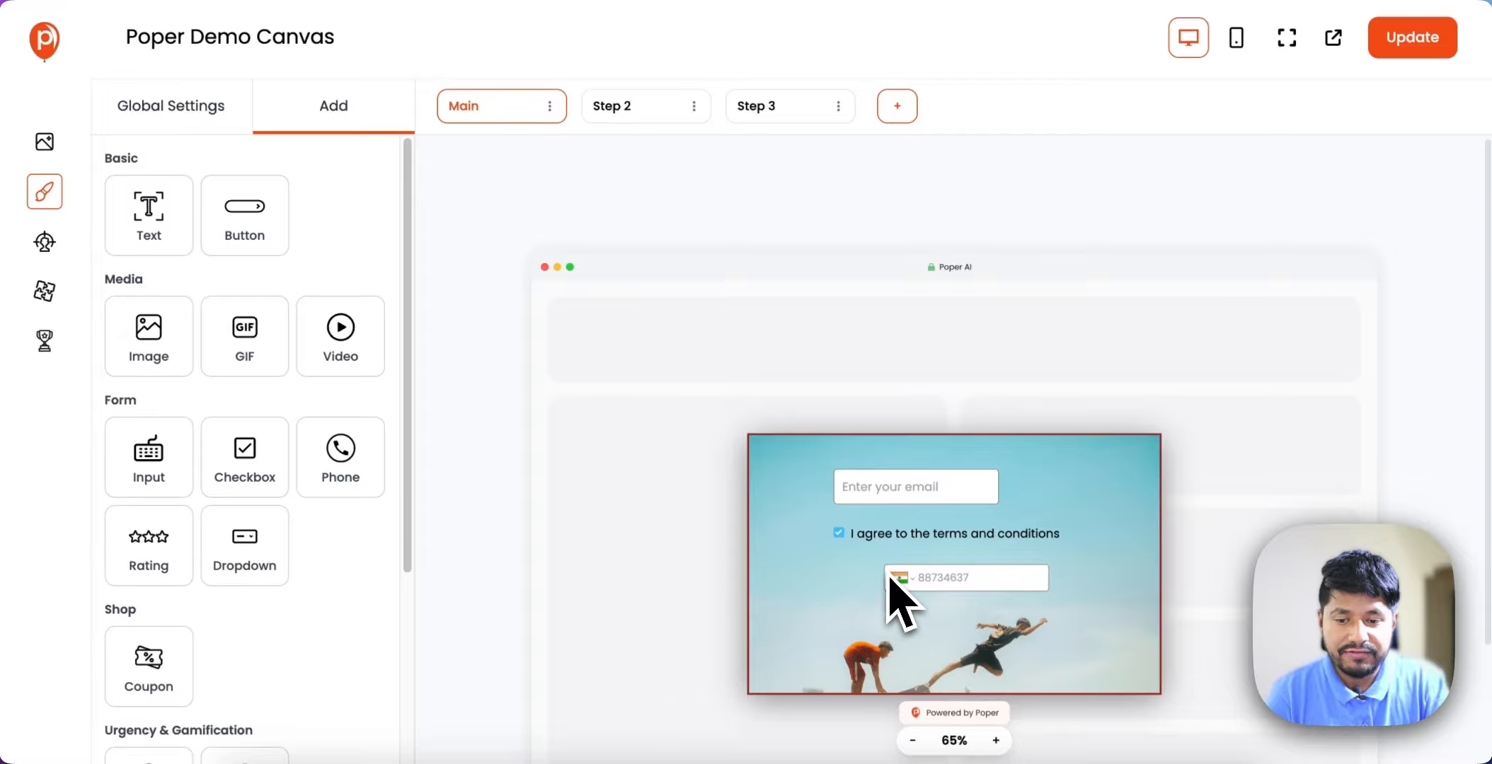
scroll(897, 600, "down", 5)
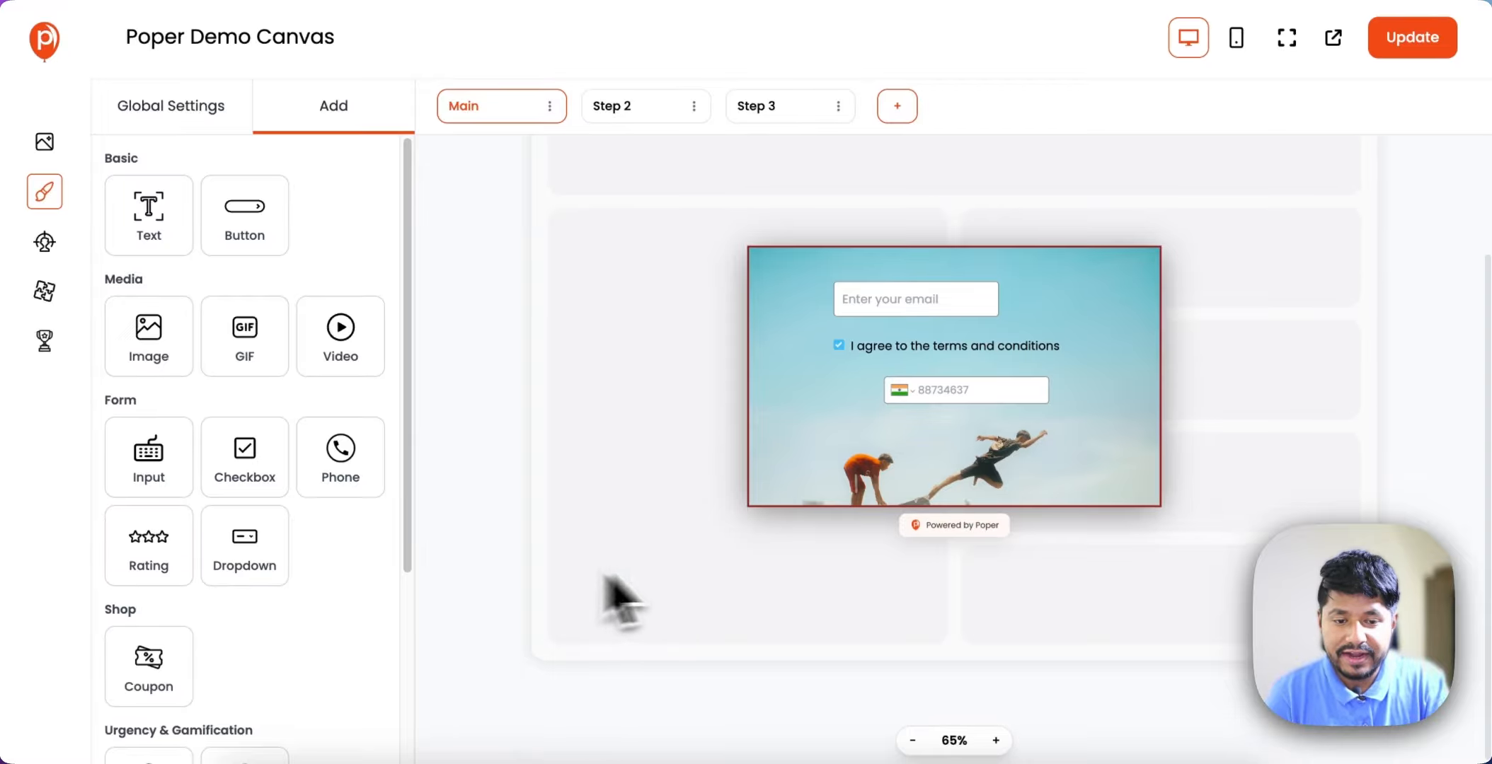
left_click(152, 559)
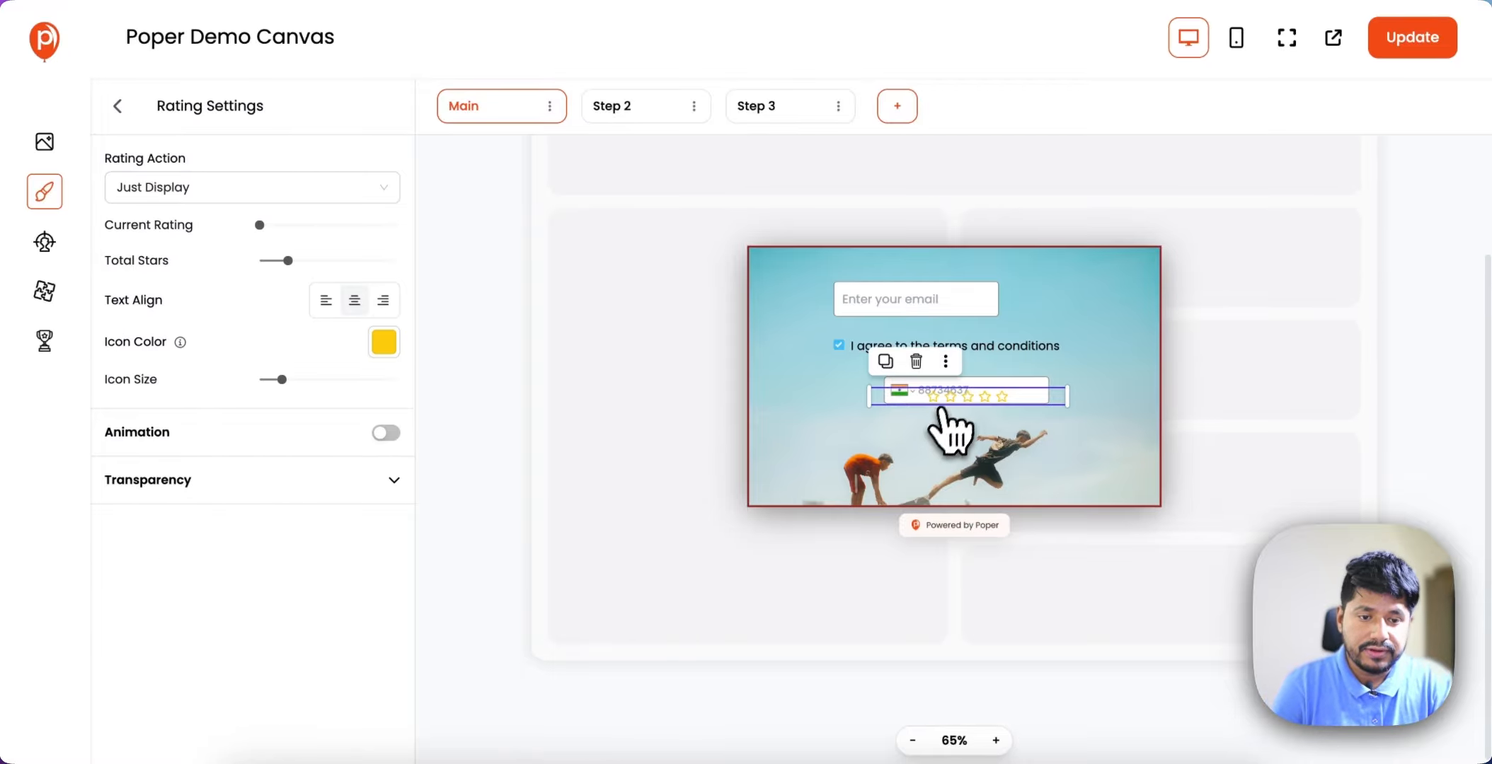
left_click_drag(942, 409, 881, 430)
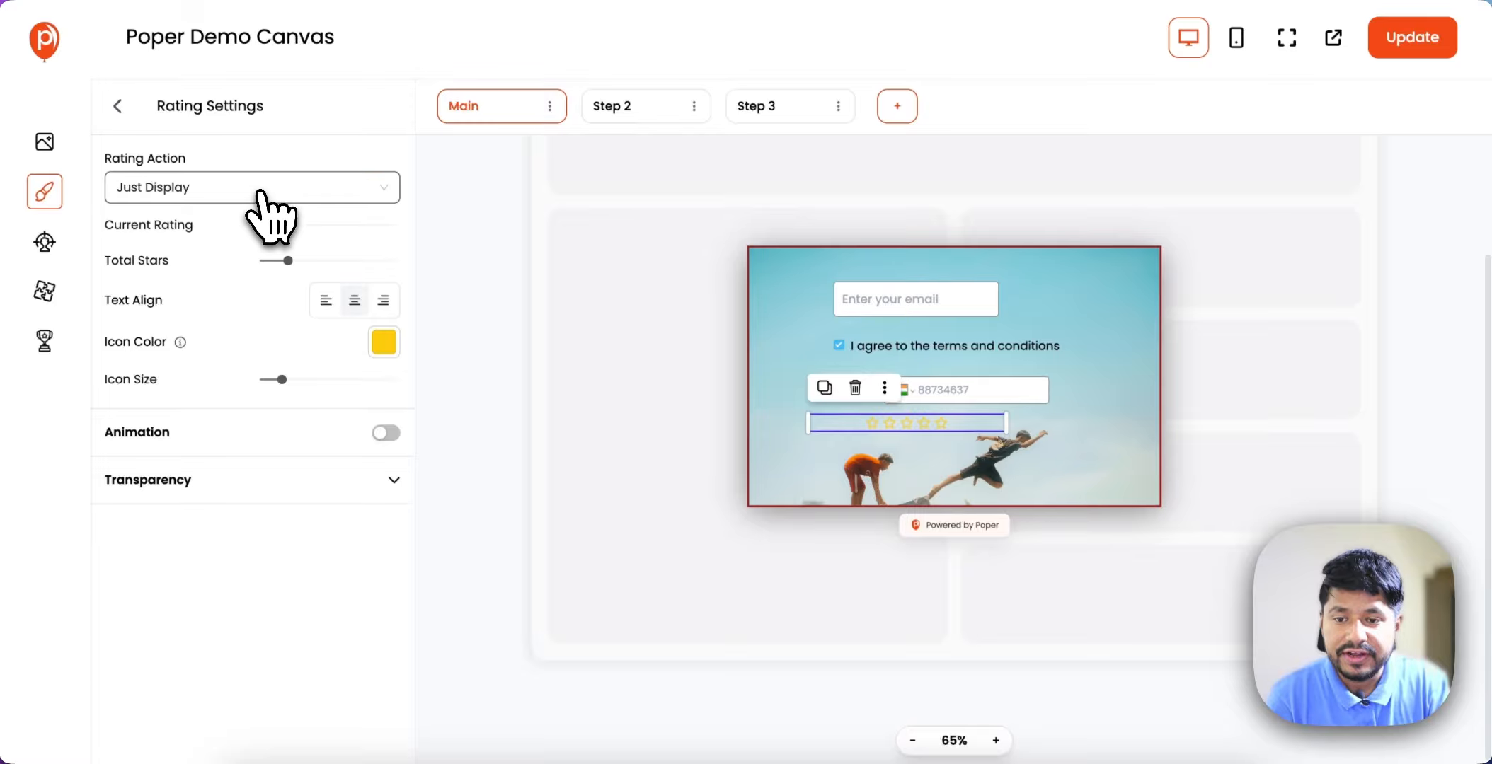
left_click(259, 190)
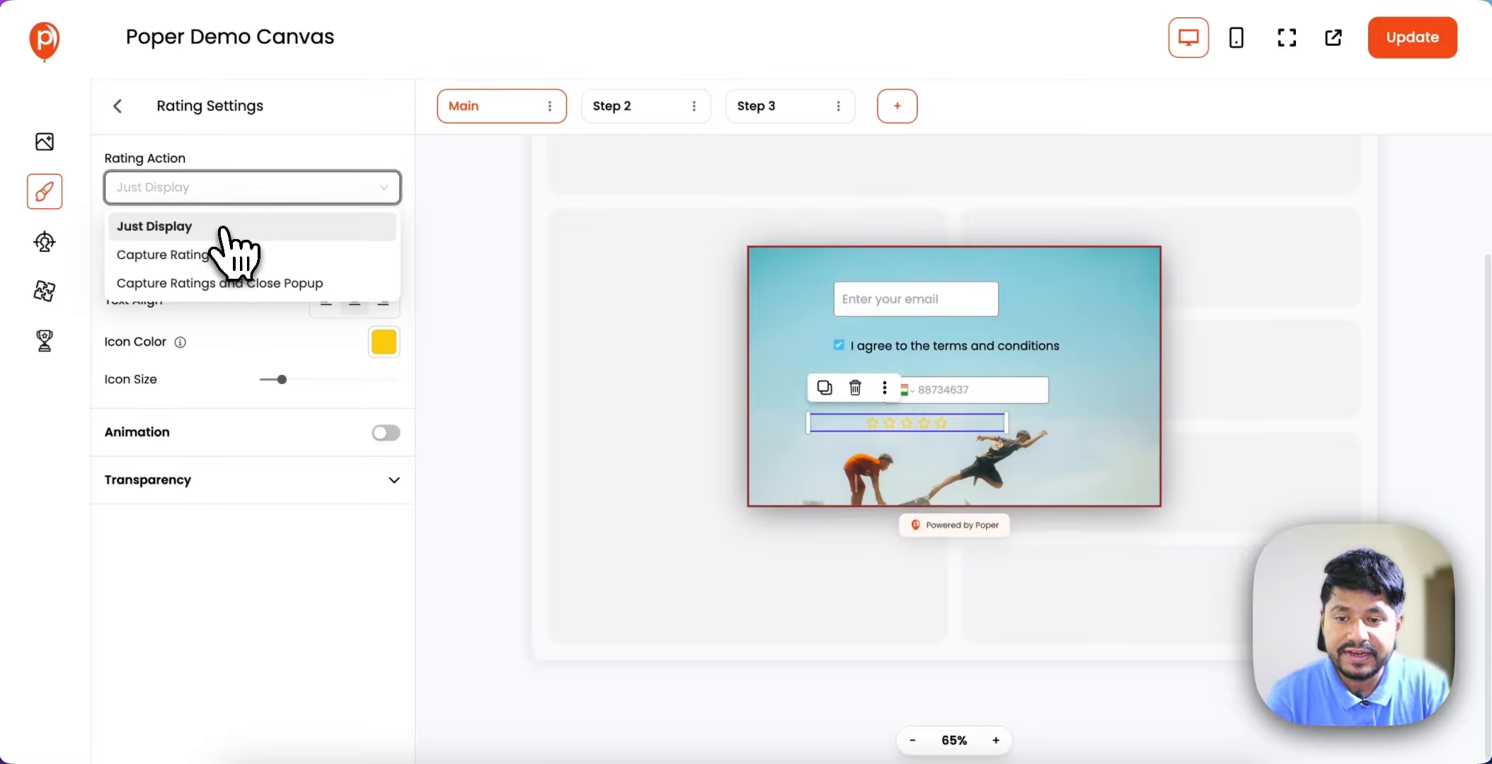
left_click(226, 231)
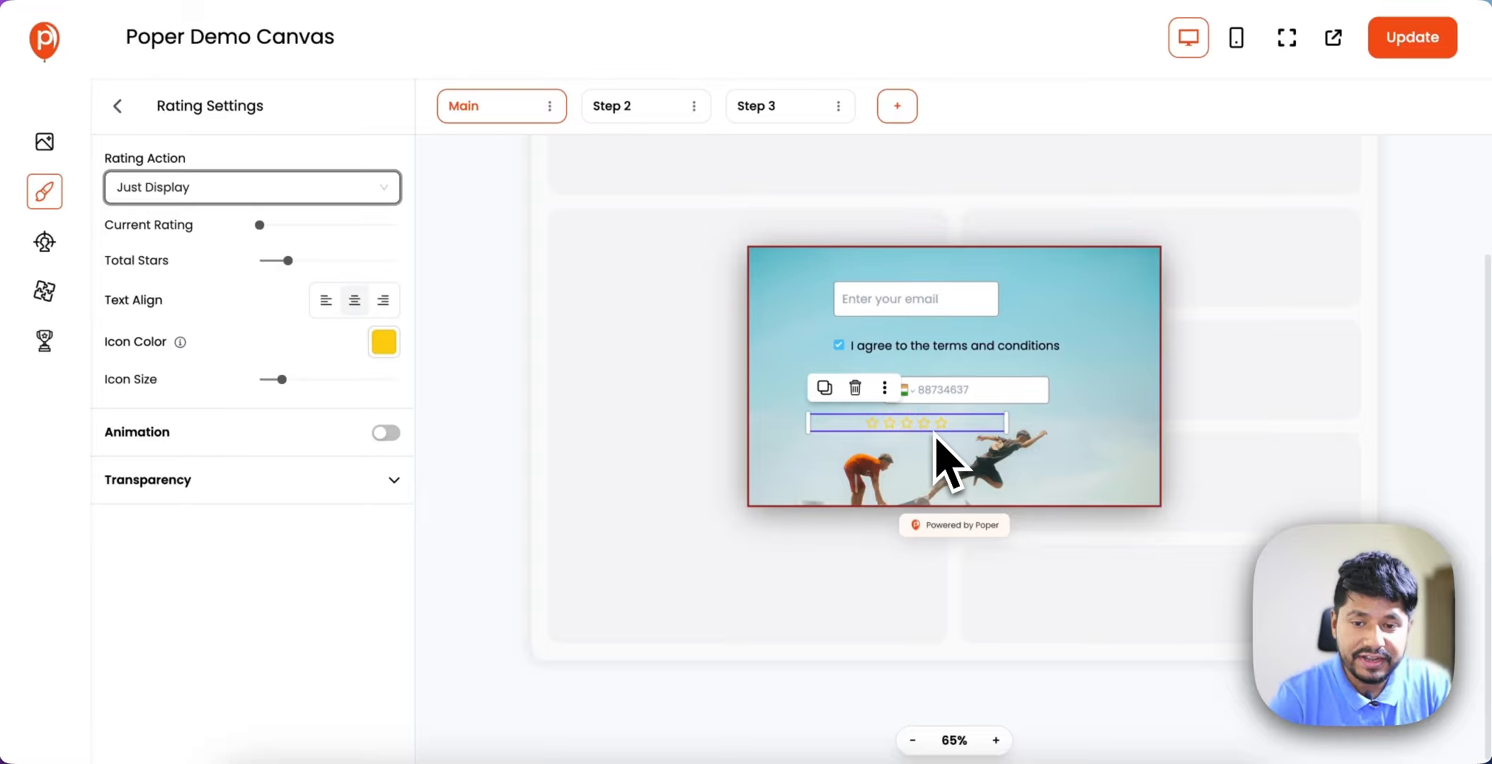
- Adjust the current rating so all five stars are filled, and enlarge the star icons
mouse_move(261, 232)
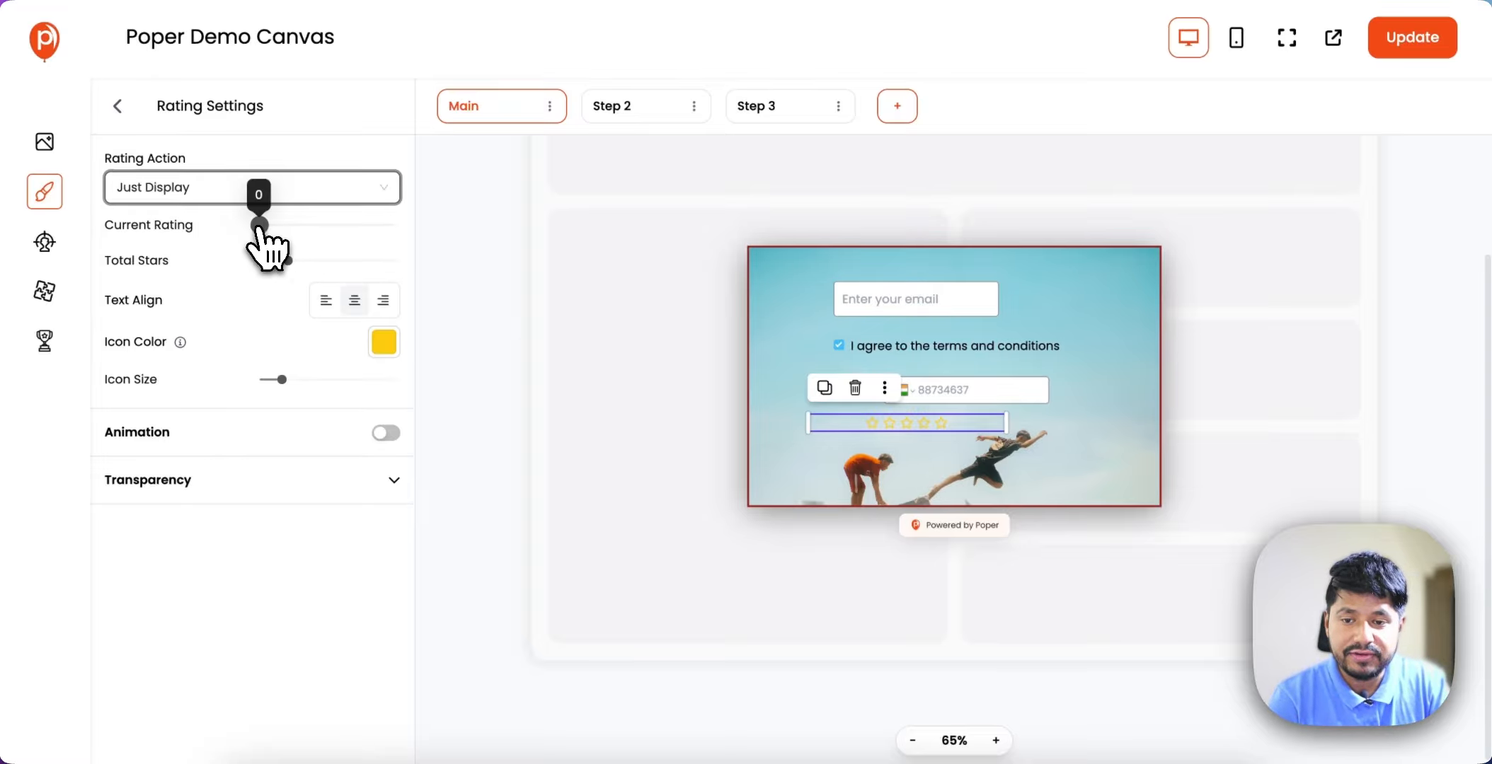
left_click_drag(259, 226, 295, 267)
mouse_move(287, 261)
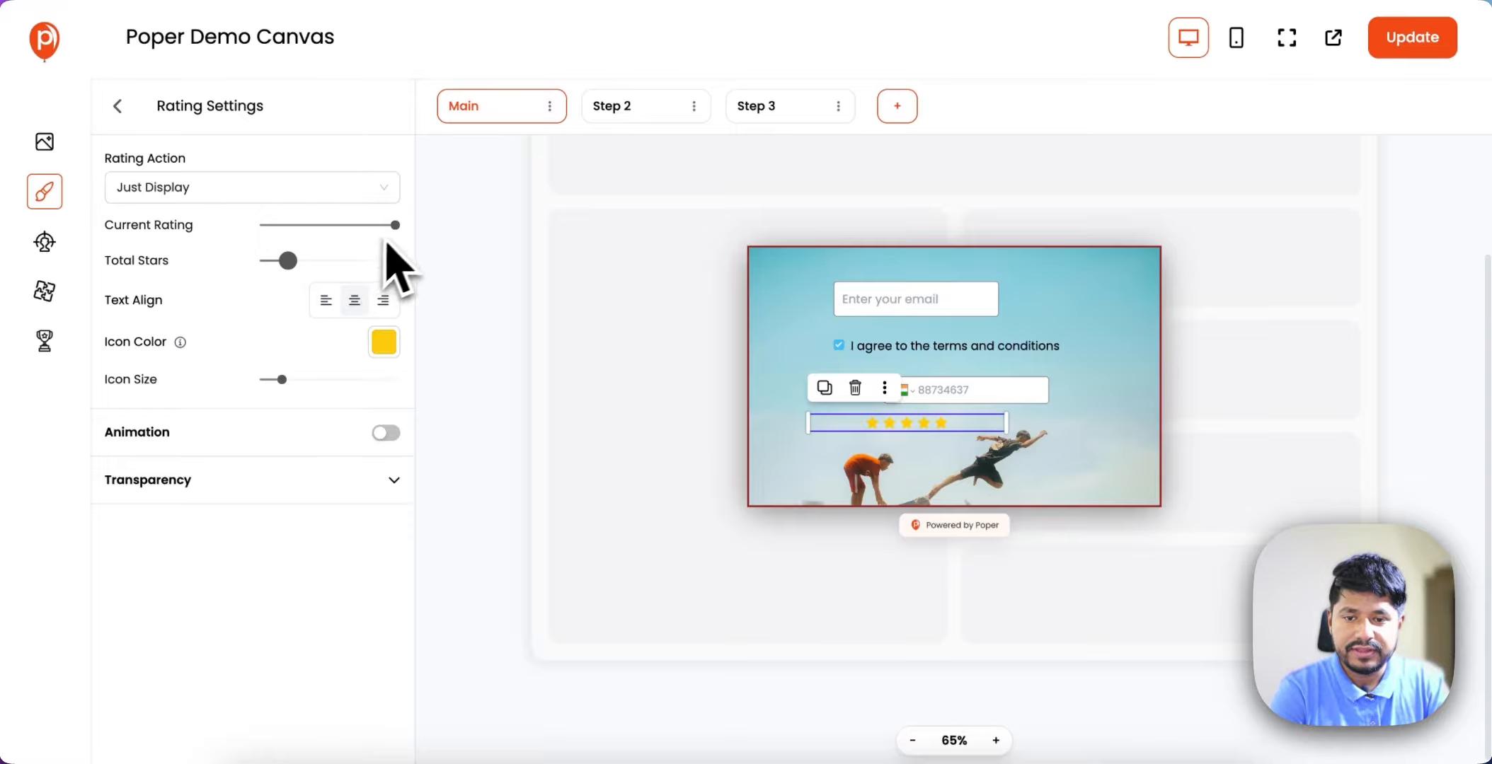
left_click_drag(394, 225, 336, 227)
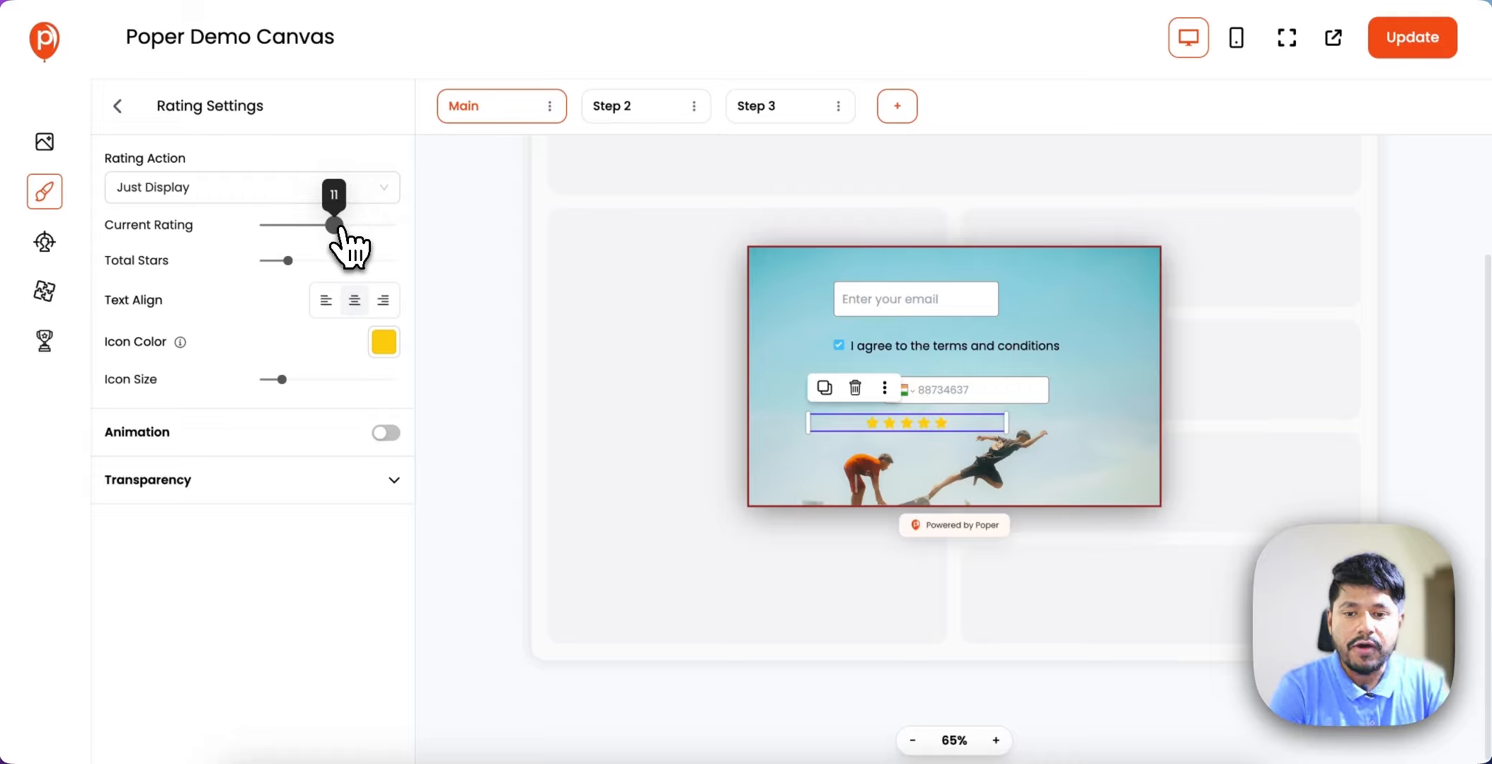
left_click_drag(341, 234, 302, 228)
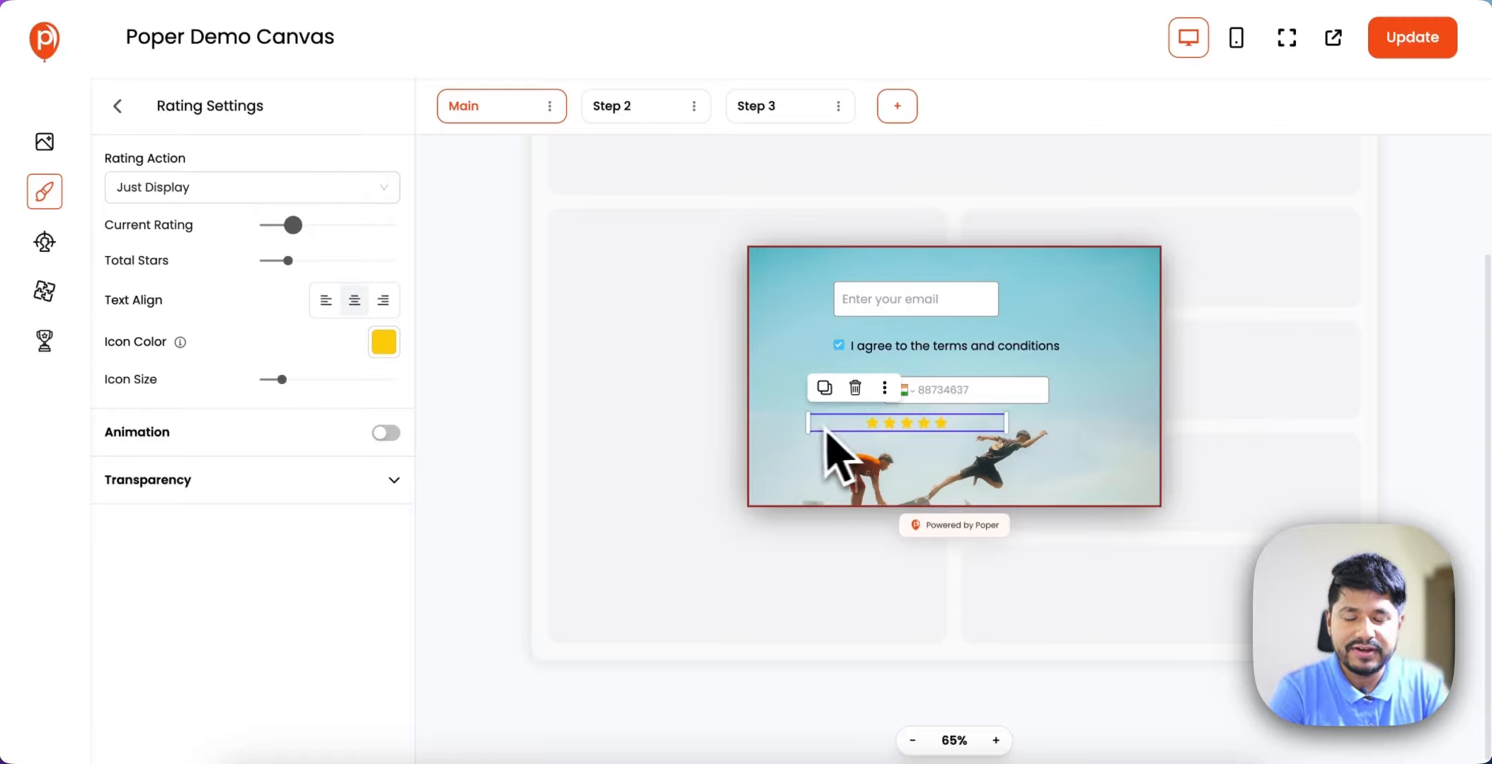
left_click_drag(282, 380, 340, 380)
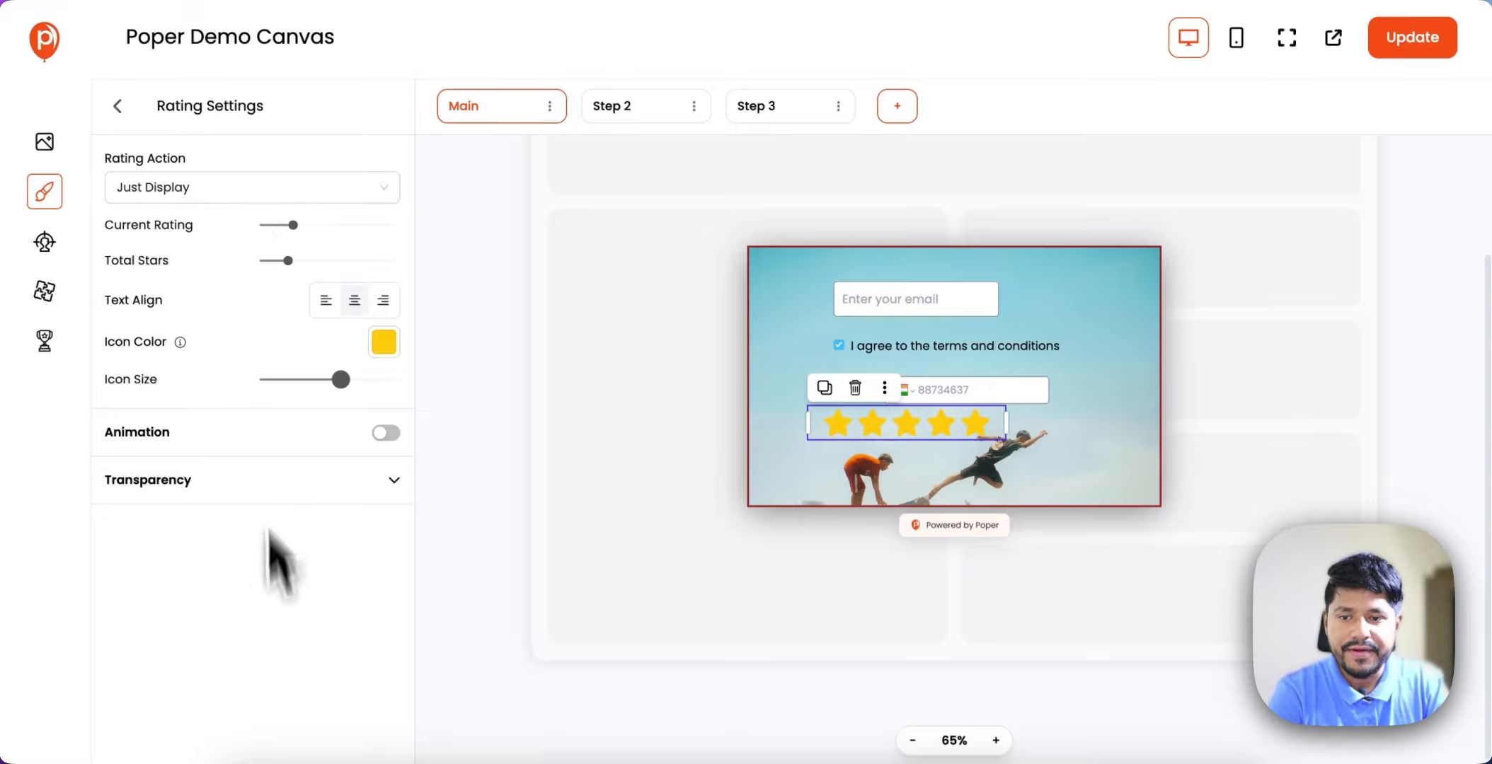
- Set the rating action to Capture Ratings with "stars" as the form key
left_click(275, 196)
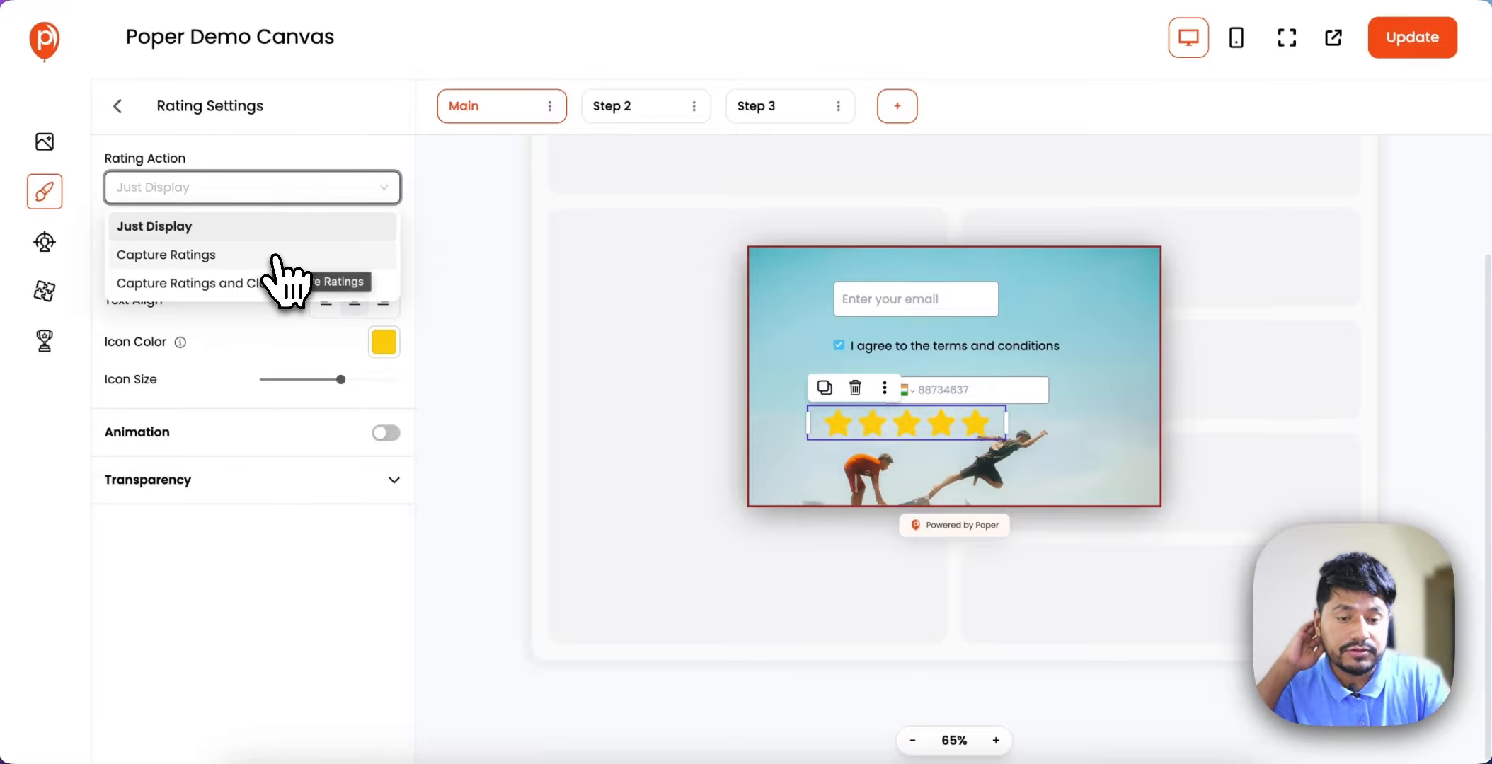
left_click(233, 258)
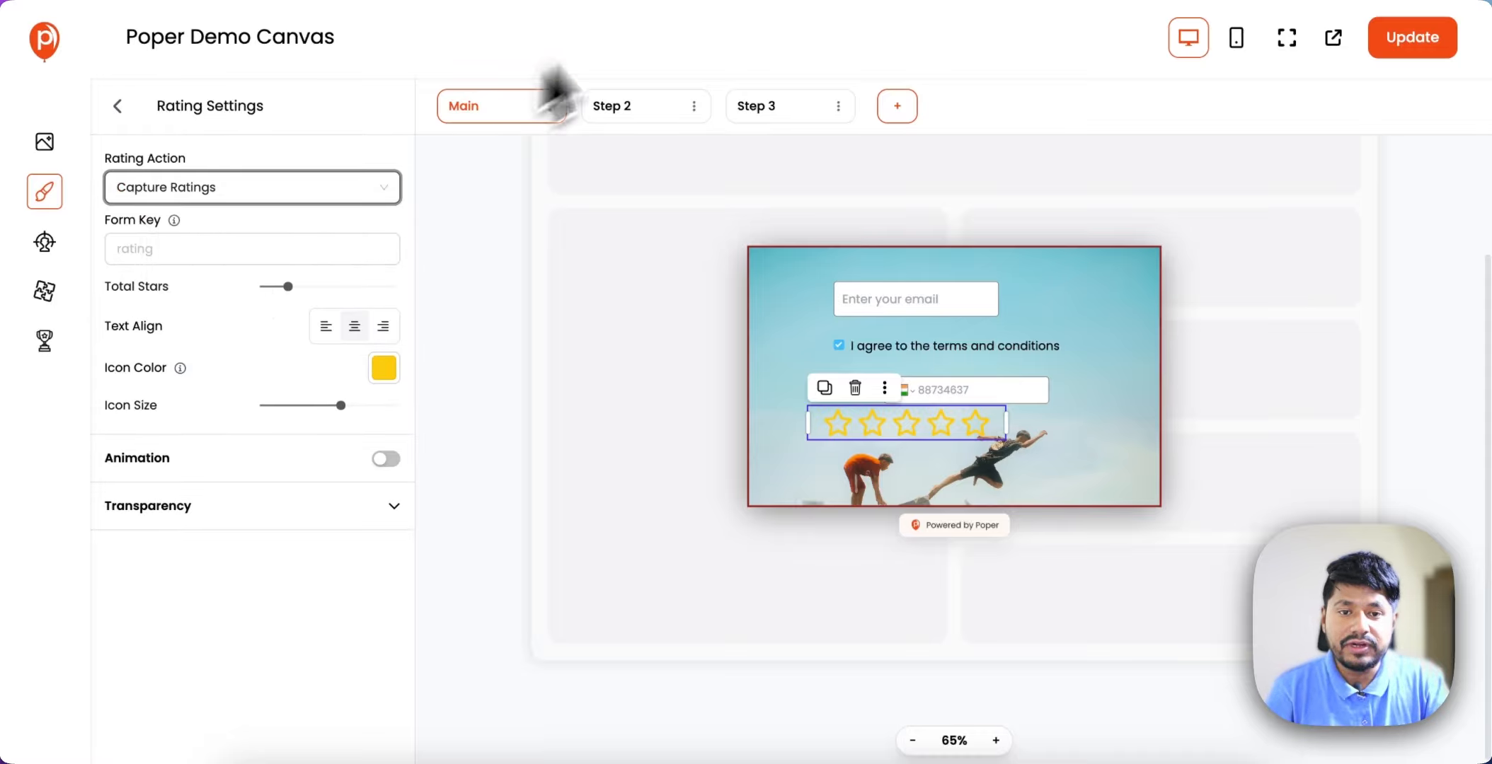
left_click(208, 249)
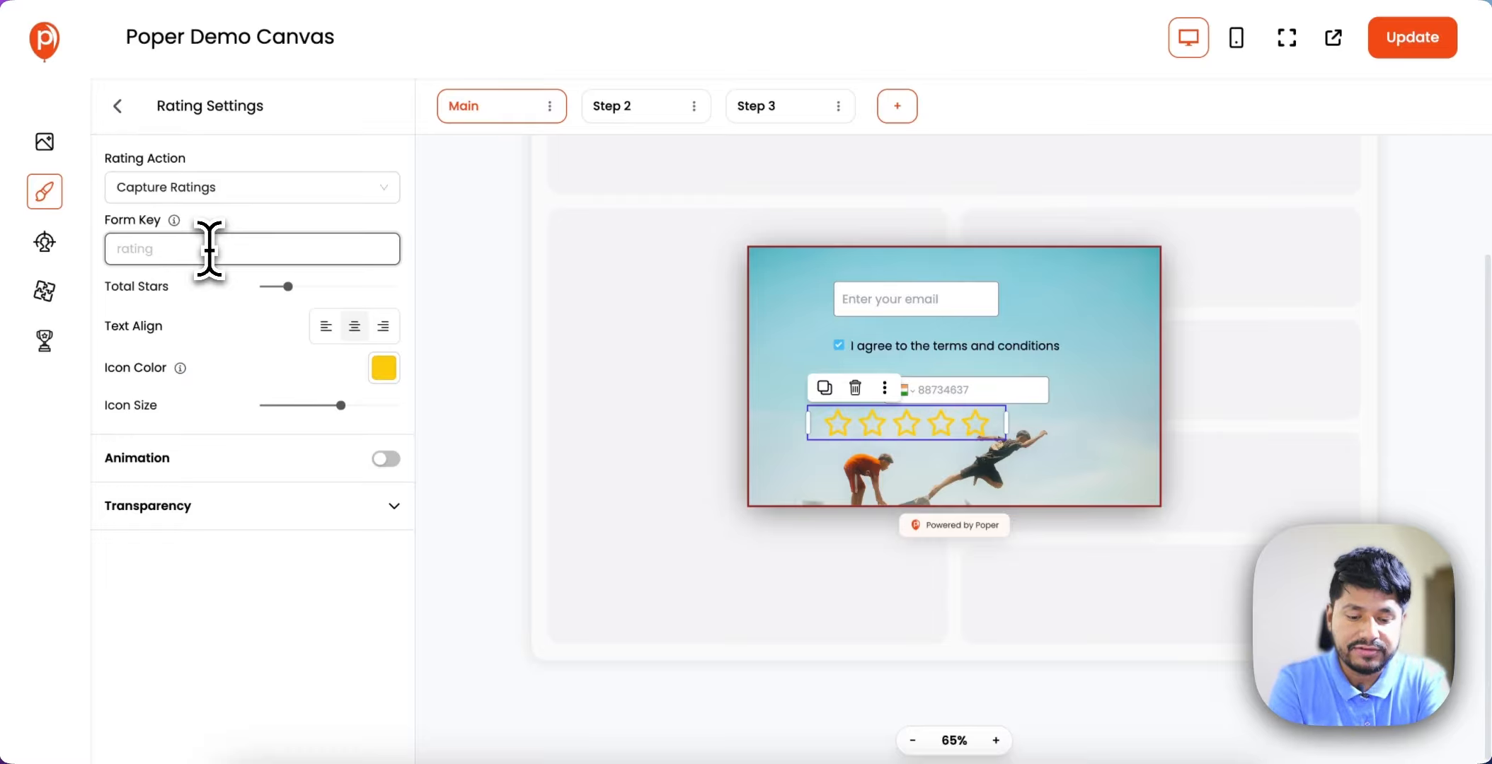
type("c")
key("BackSpace")
type("stars")
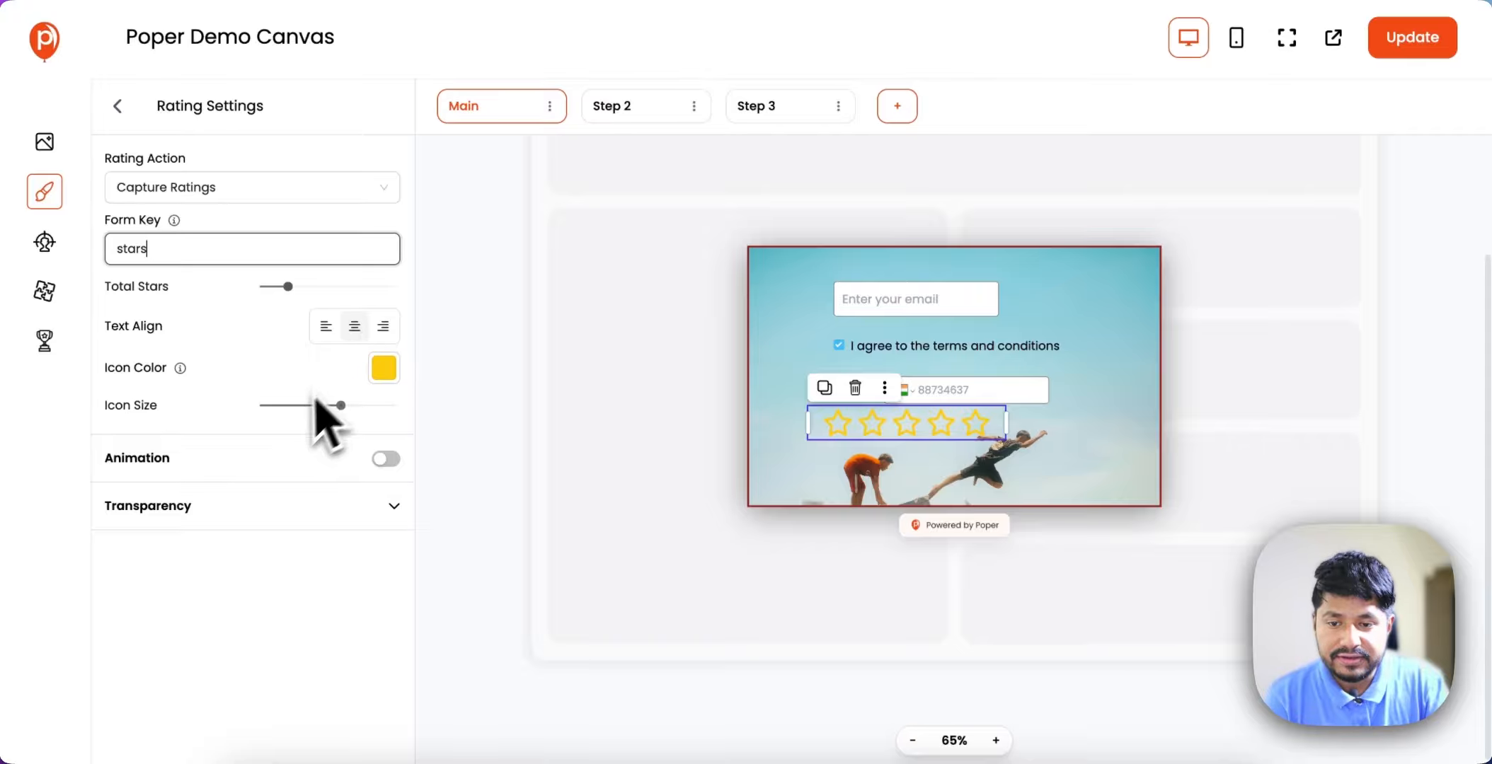
- Change the rating action to Capture Ratings and Close Popup, and return to the list of addable elements
mouse_move(346, 416)
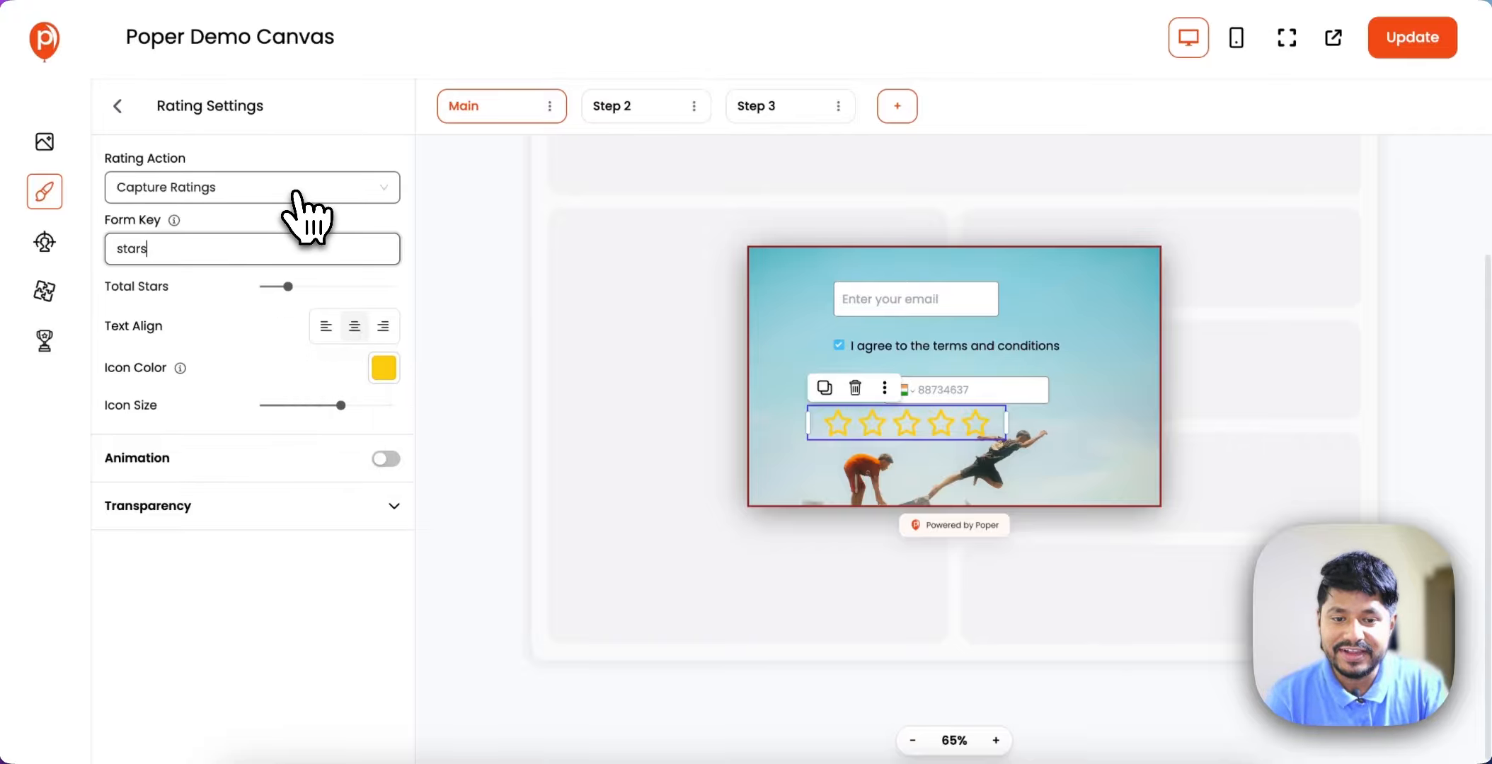
left_click(296, 192)
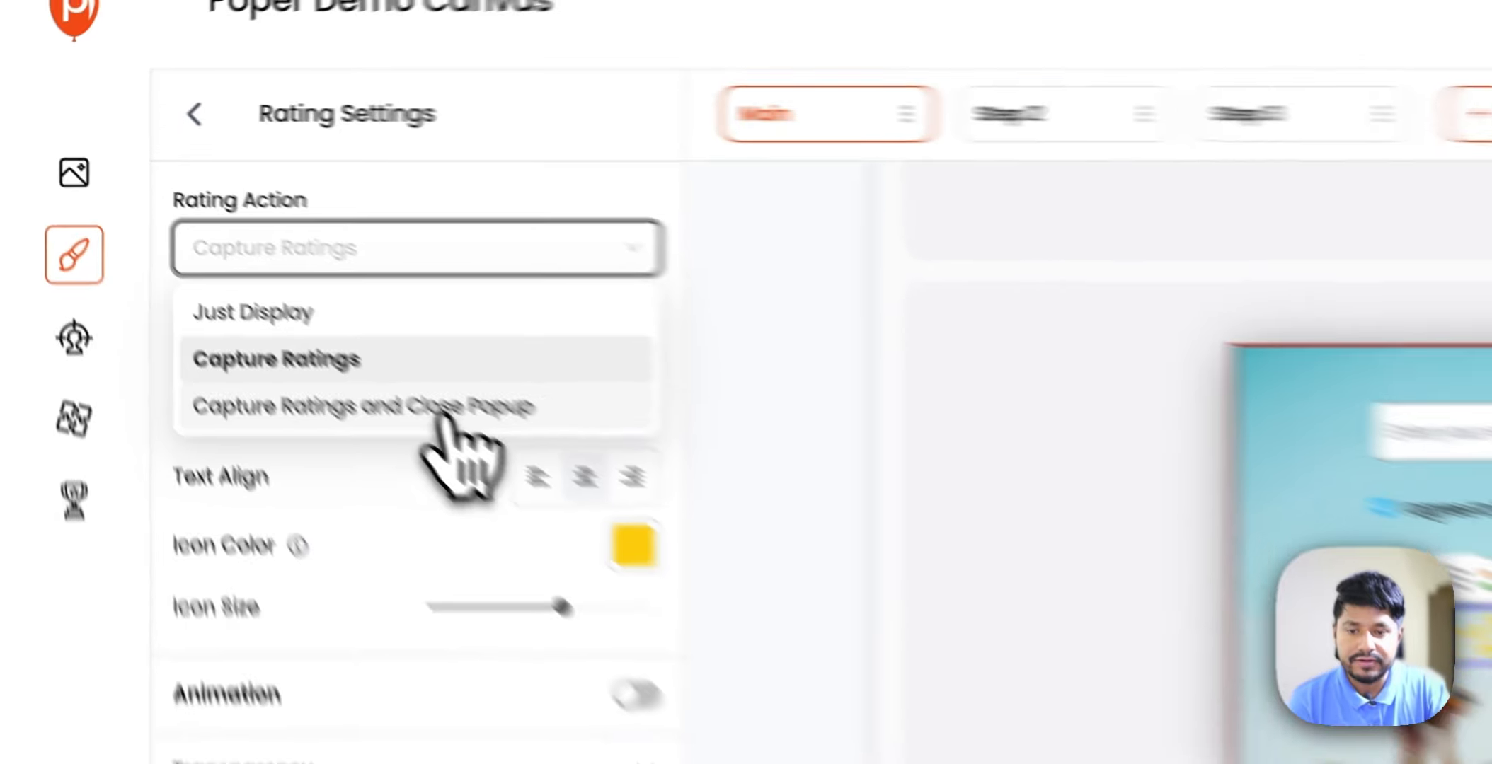
left_click(542, 470)
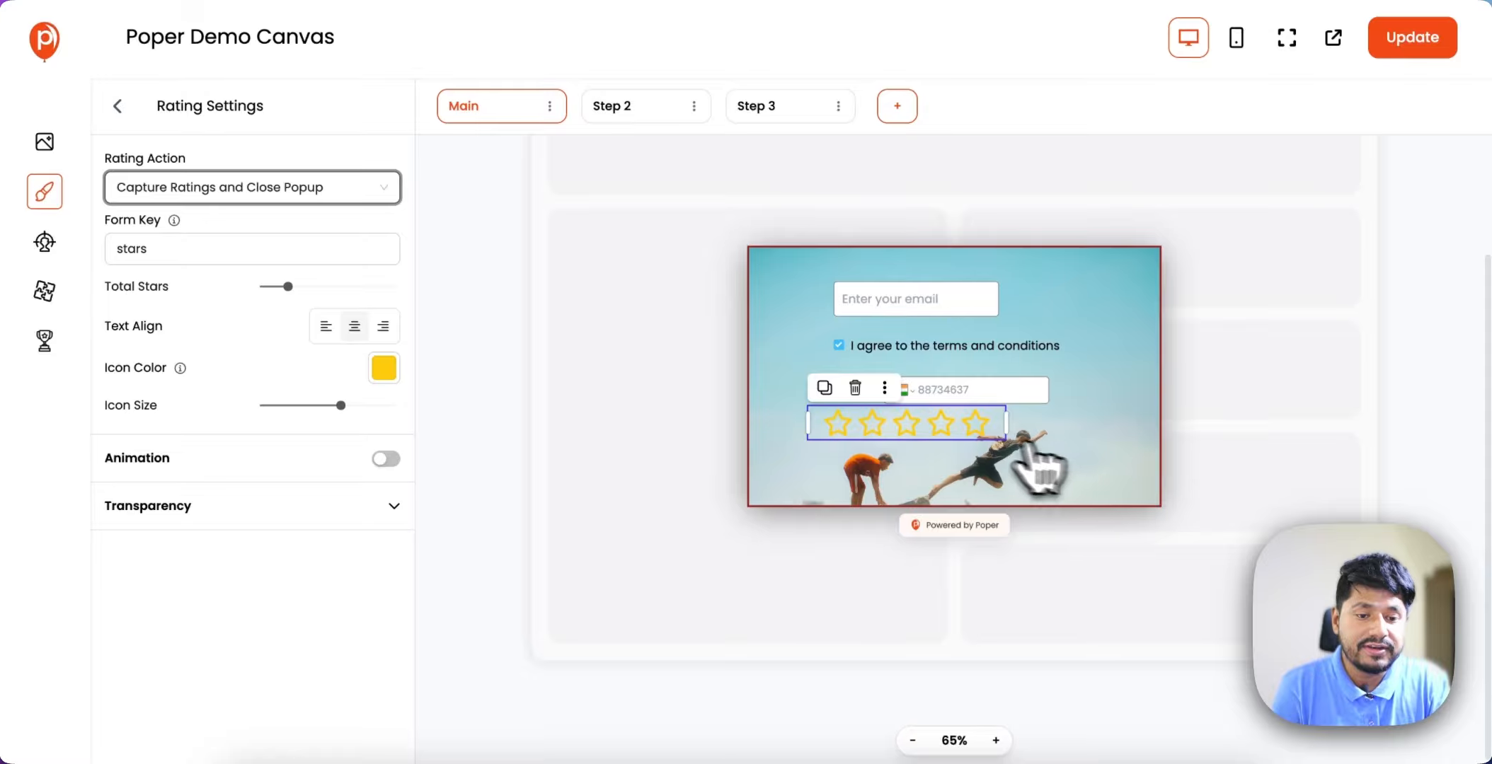
left_click(948, 431)
left_click(948, 430)
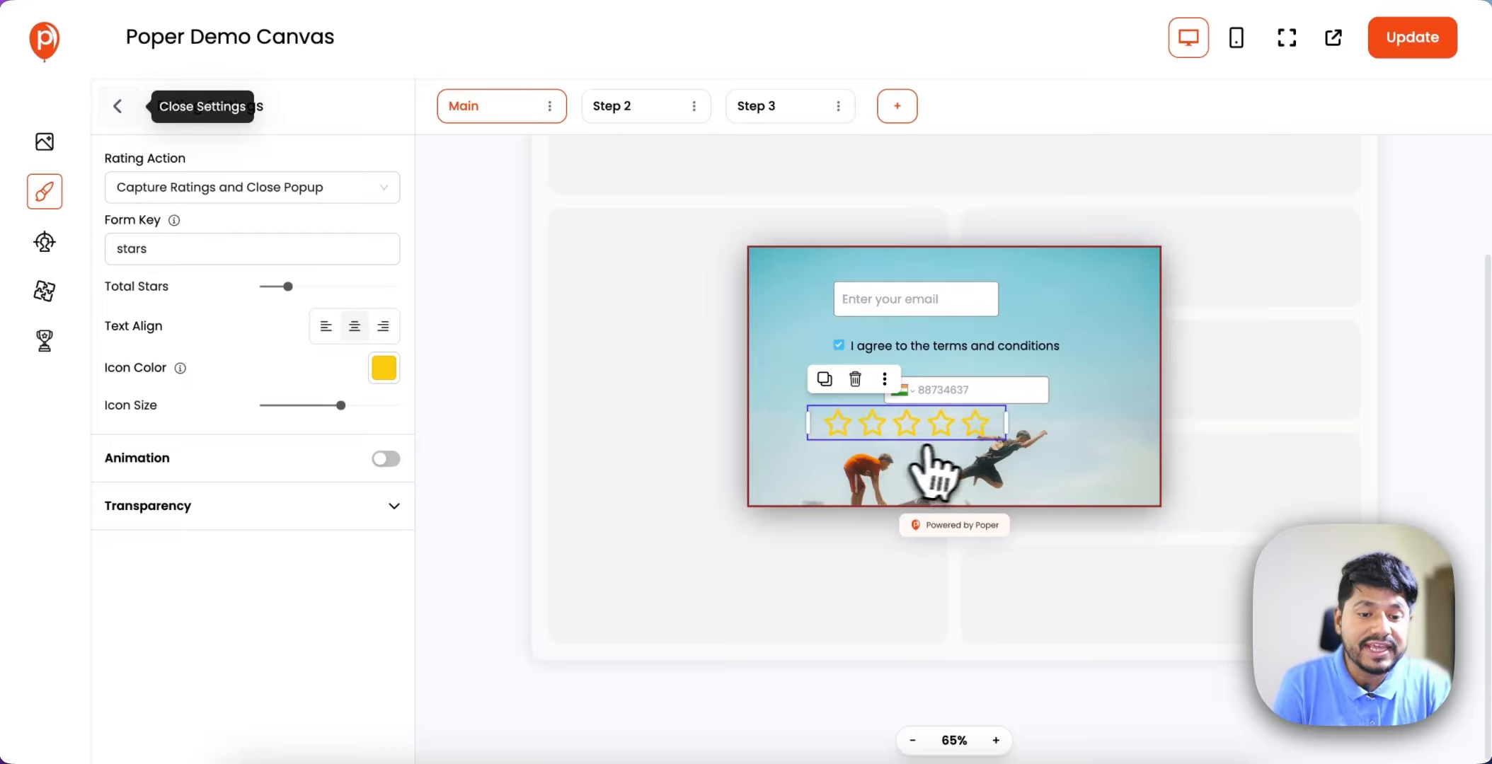
left_click(117, 106)
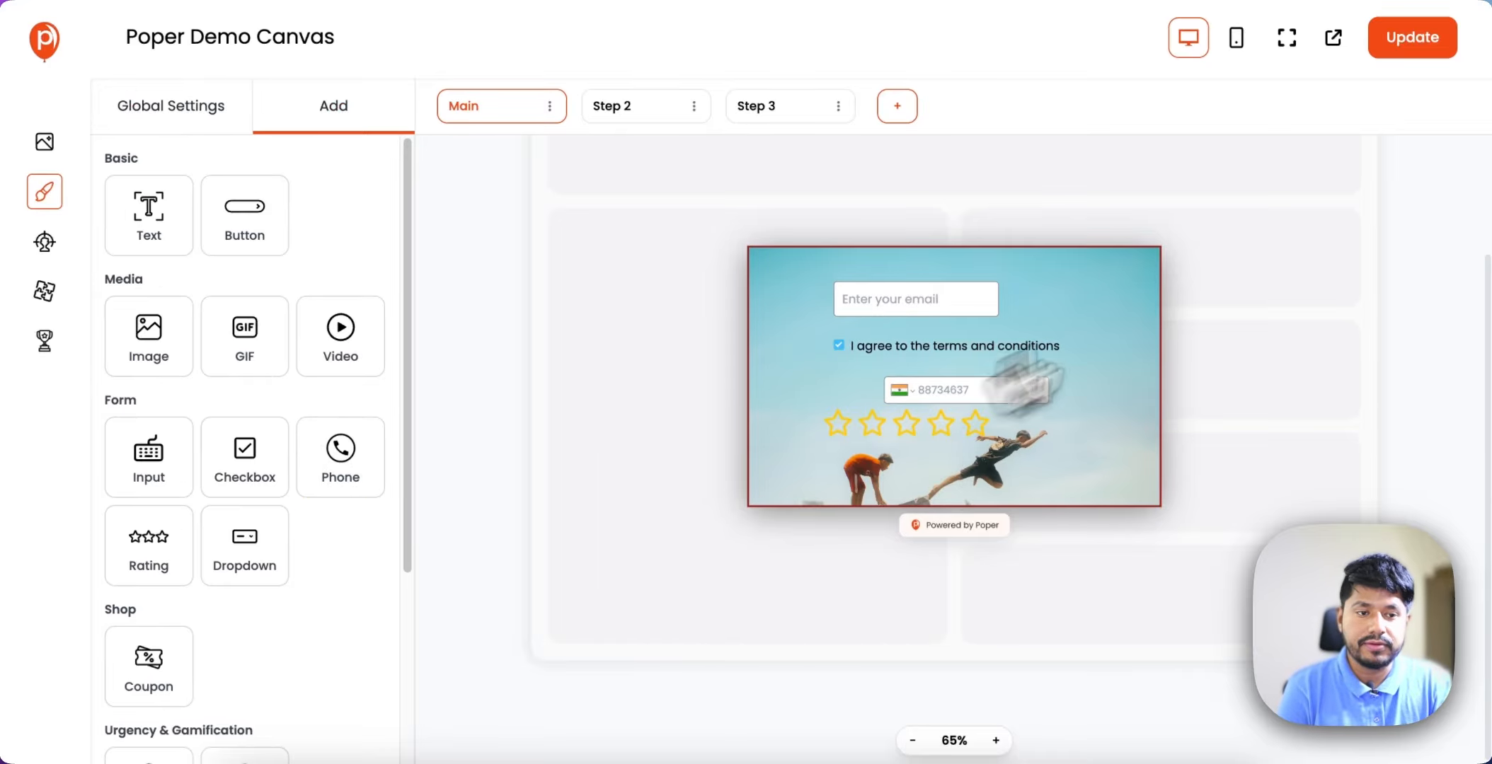
- Open the popup on the live site, fill its phone and email fields with sample digits, and rate it four stars
left_click(1331, 42)
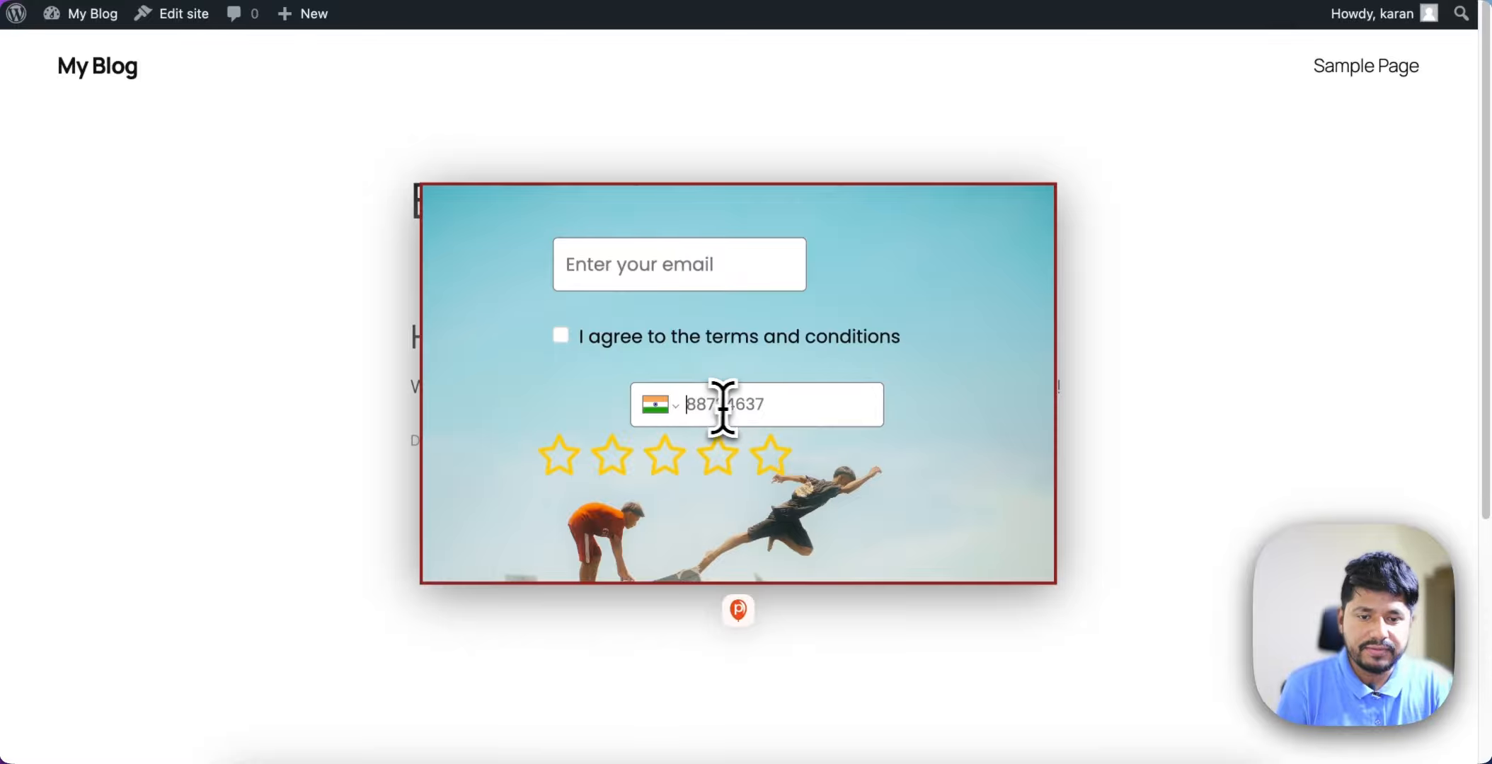
type("6465")
left_click(664, 264)
type("54545")
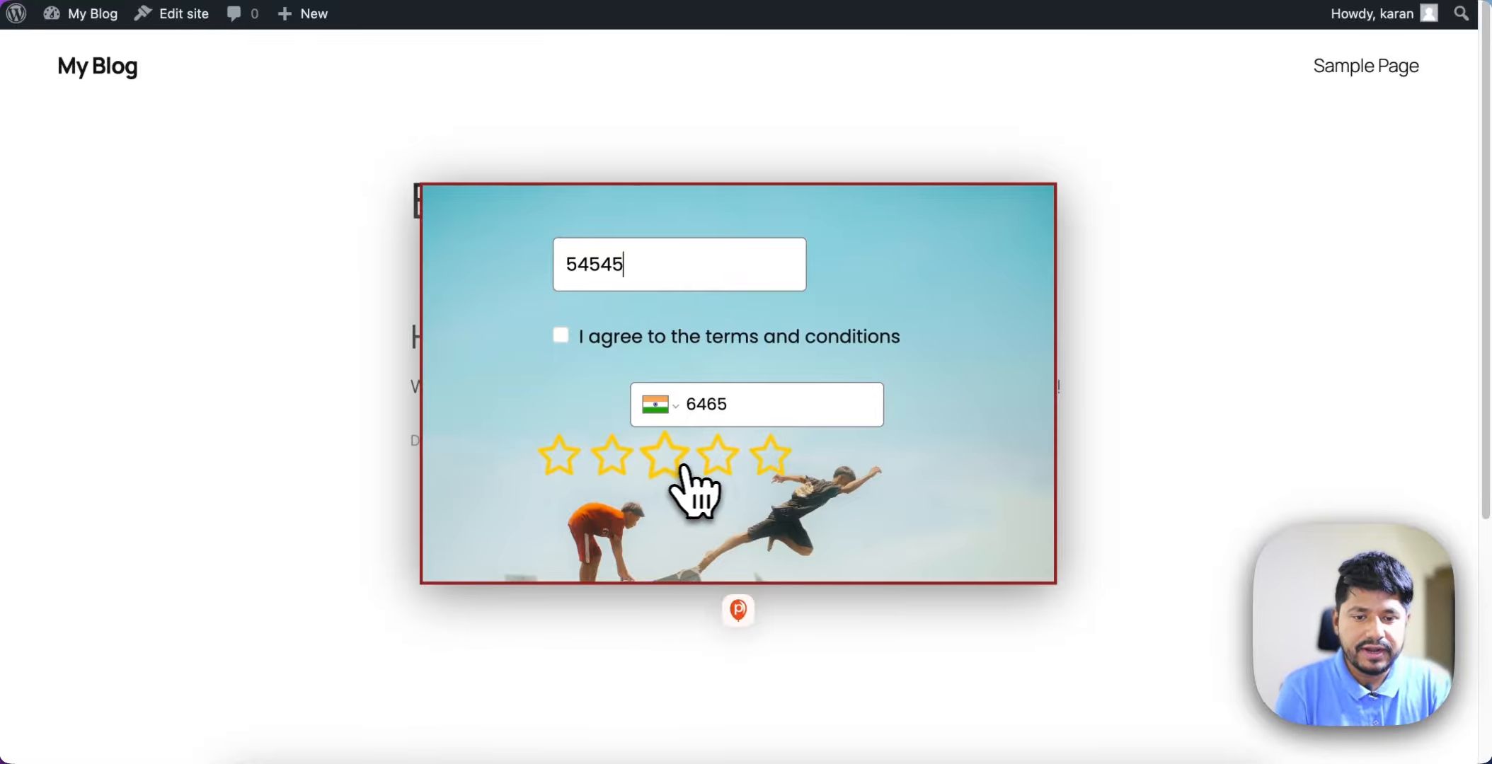
left_click(725, 468)
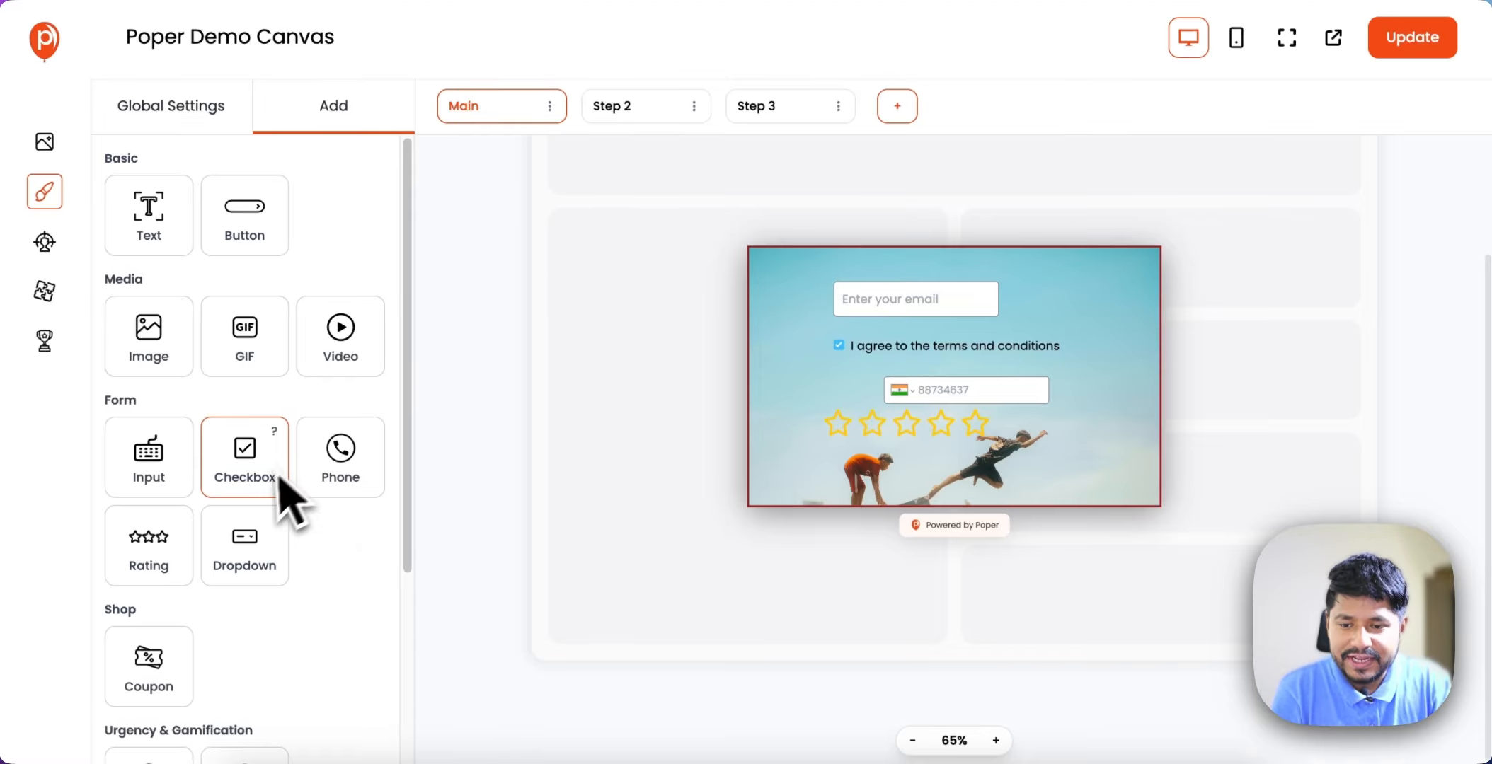
- Move the phone input up in the popup and add a dropdown between it and the star rating
left_click(856, 438)
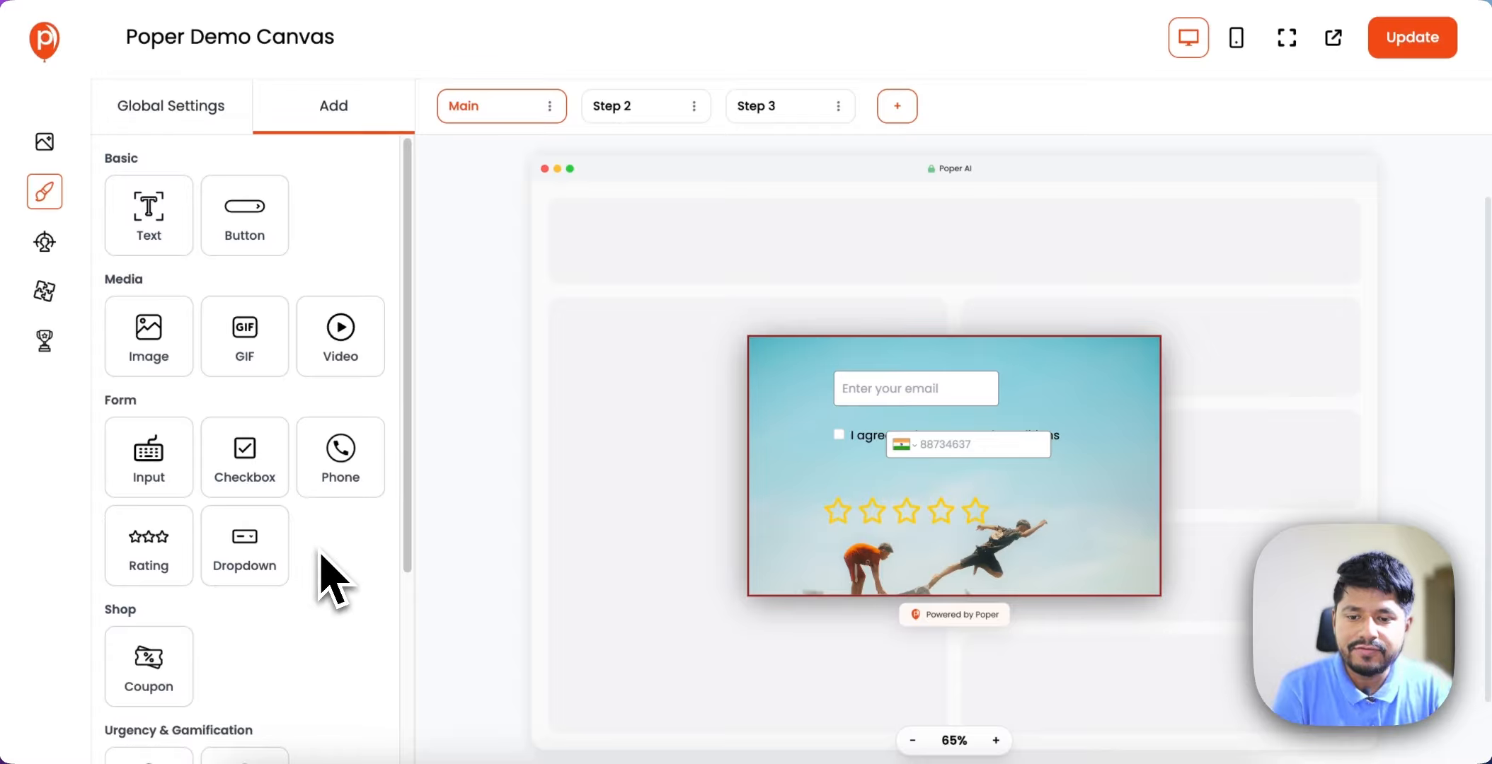
left_click(255, 574)
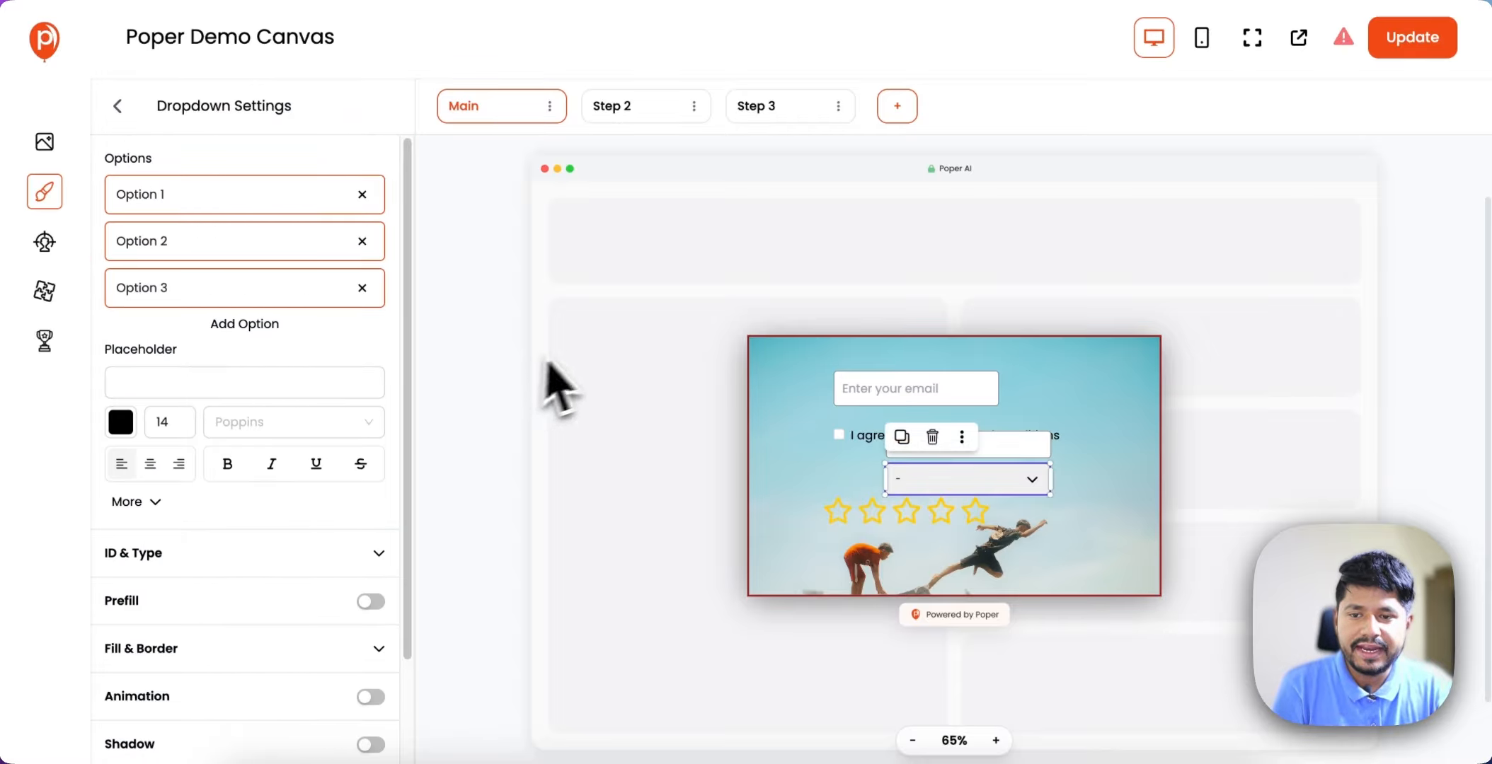
- Name the dropdown's options Popups, Widgets and Embeds, and set its placeholder to "Choose What you want today?"
key("super+a")
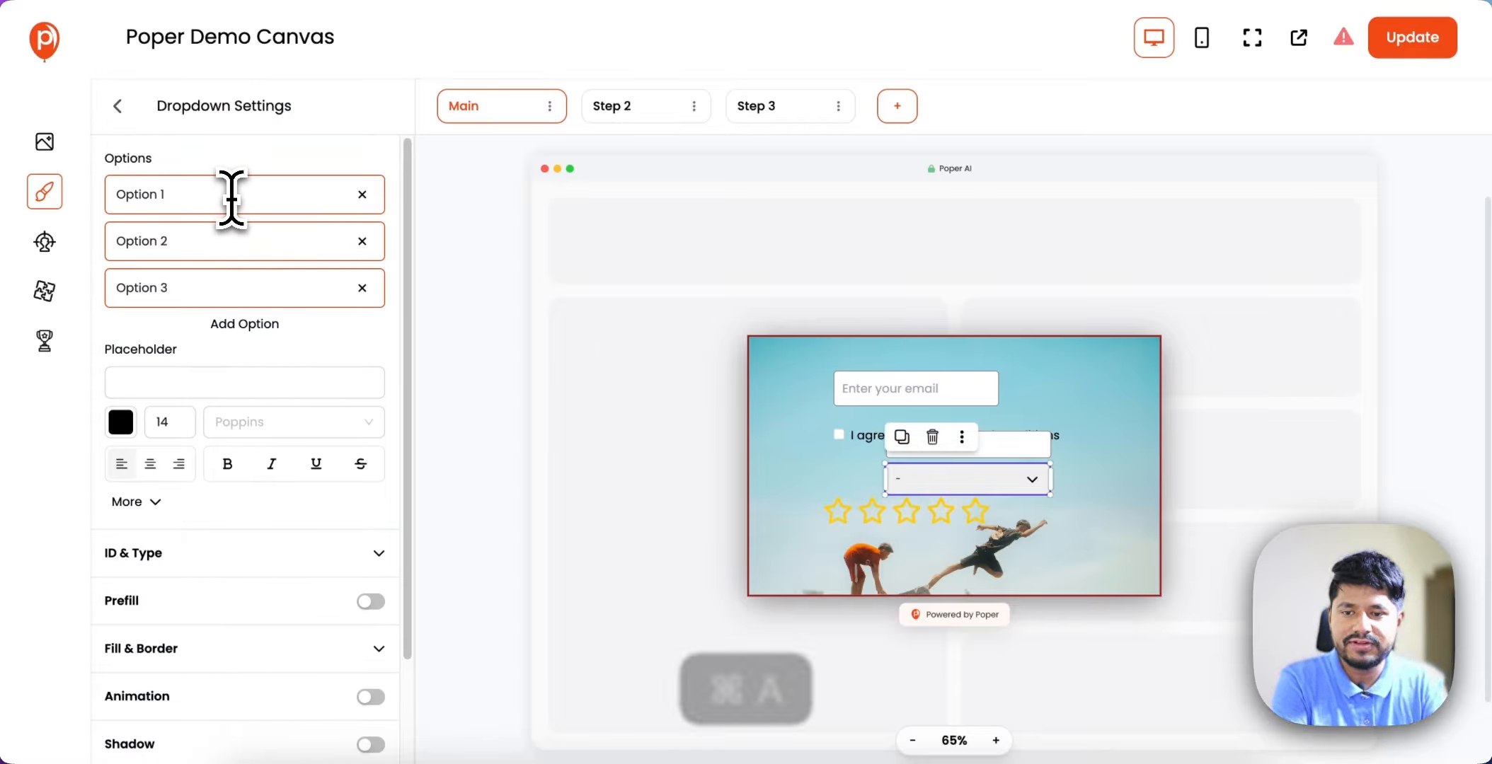
type("Popups")
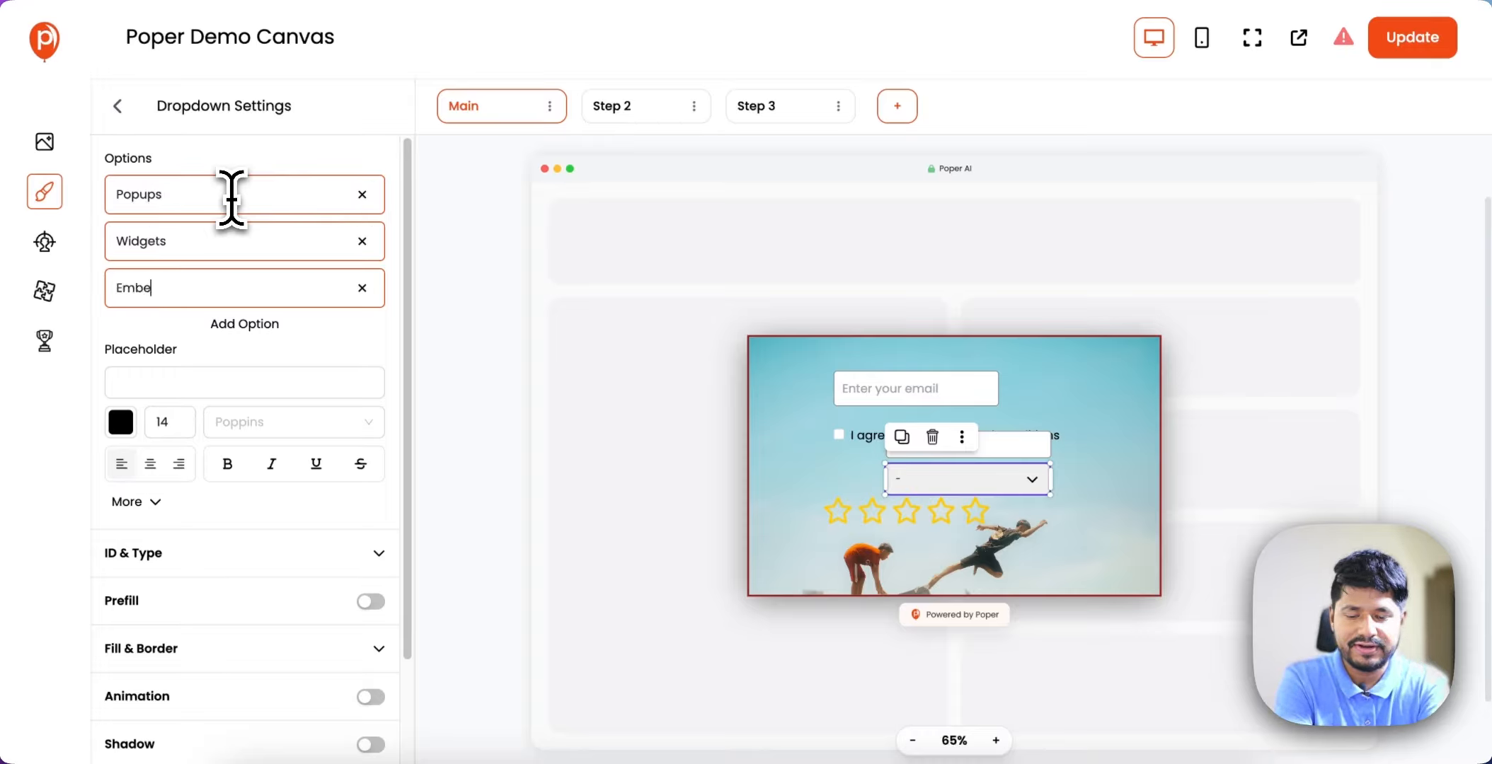
left_click(224, 391)
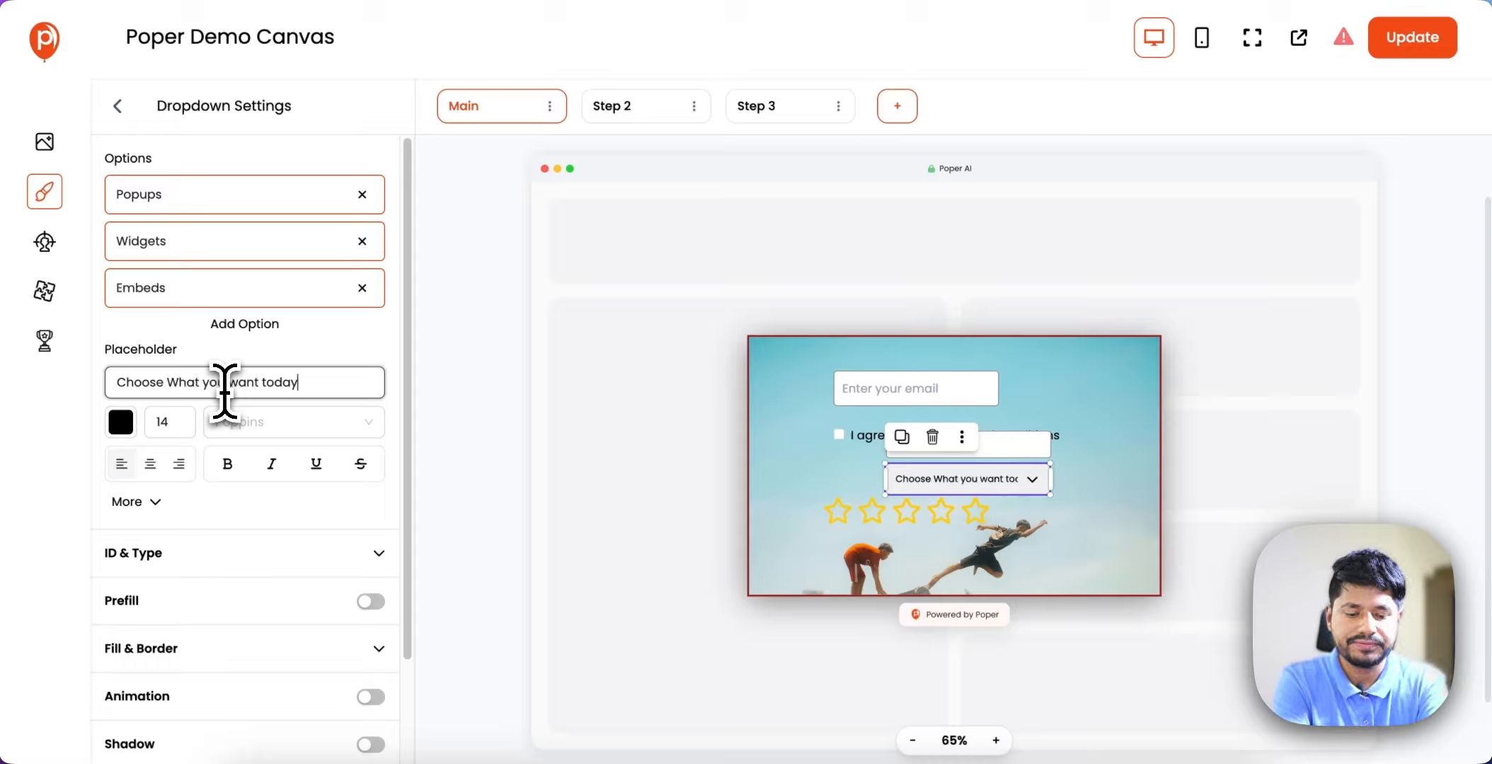
type("?")
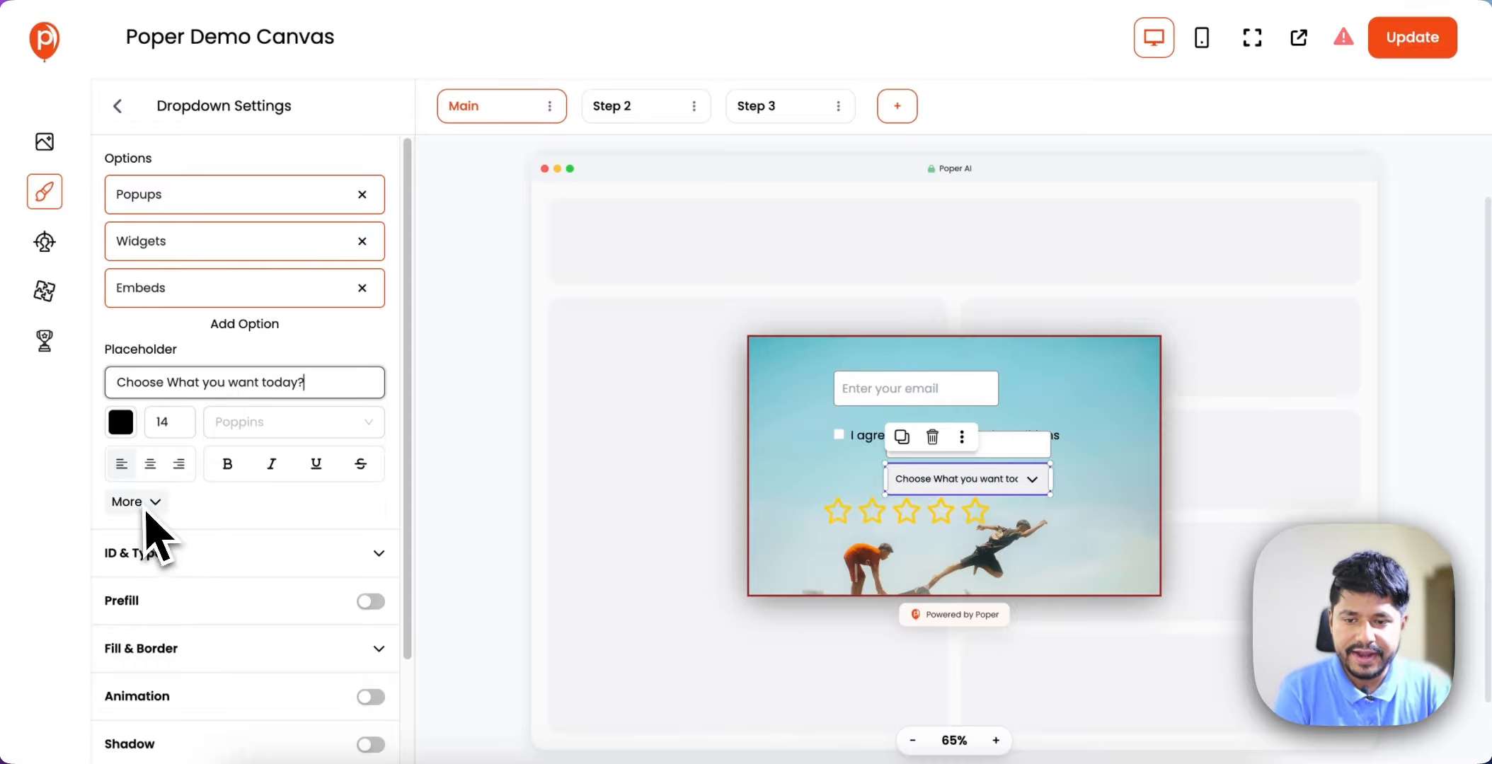
- Set the dropdown's text size to 18 and its input ID to "dropdown"
left_click(168, 422)
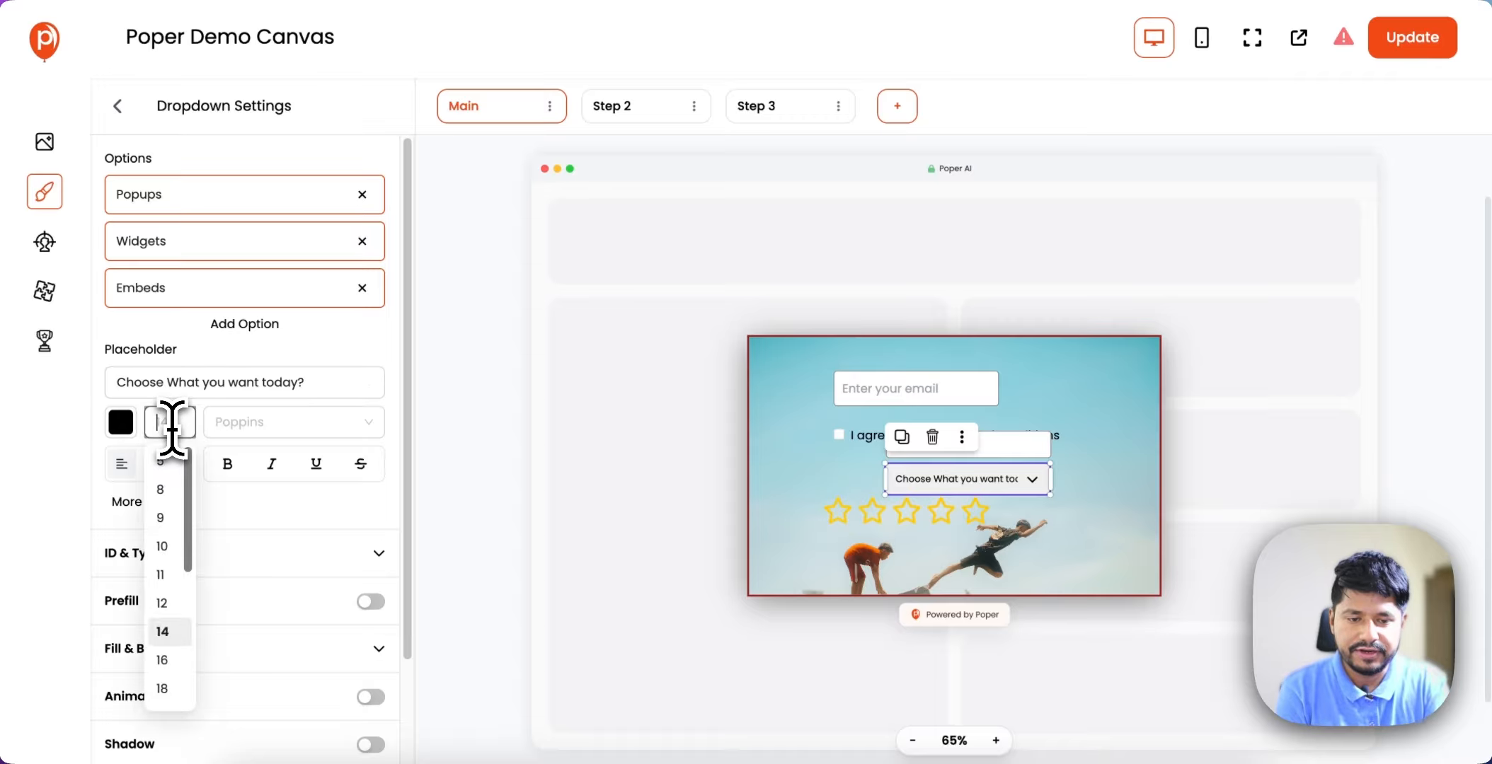
key("Up")
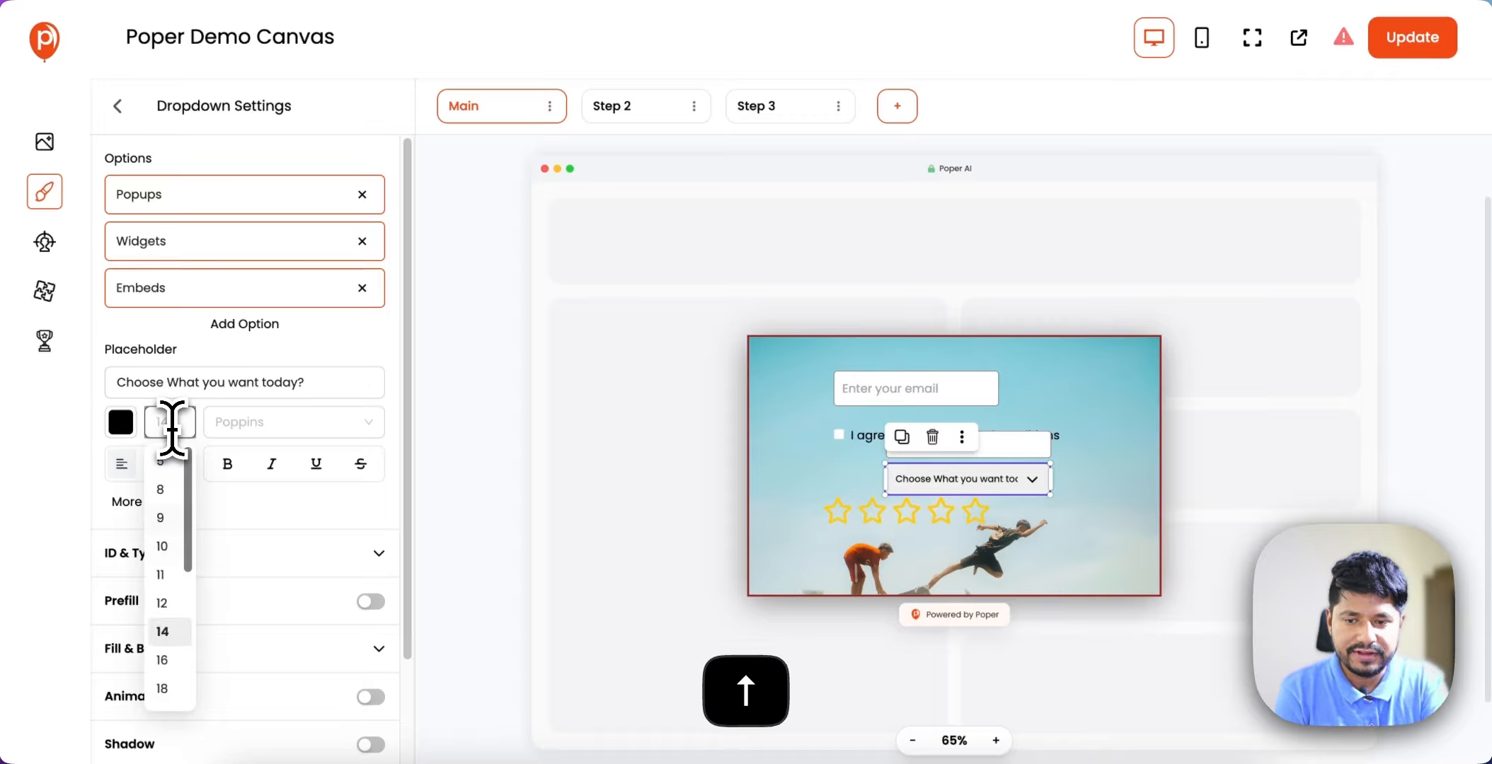
left_click(164, 689)
left_click(228, 557)
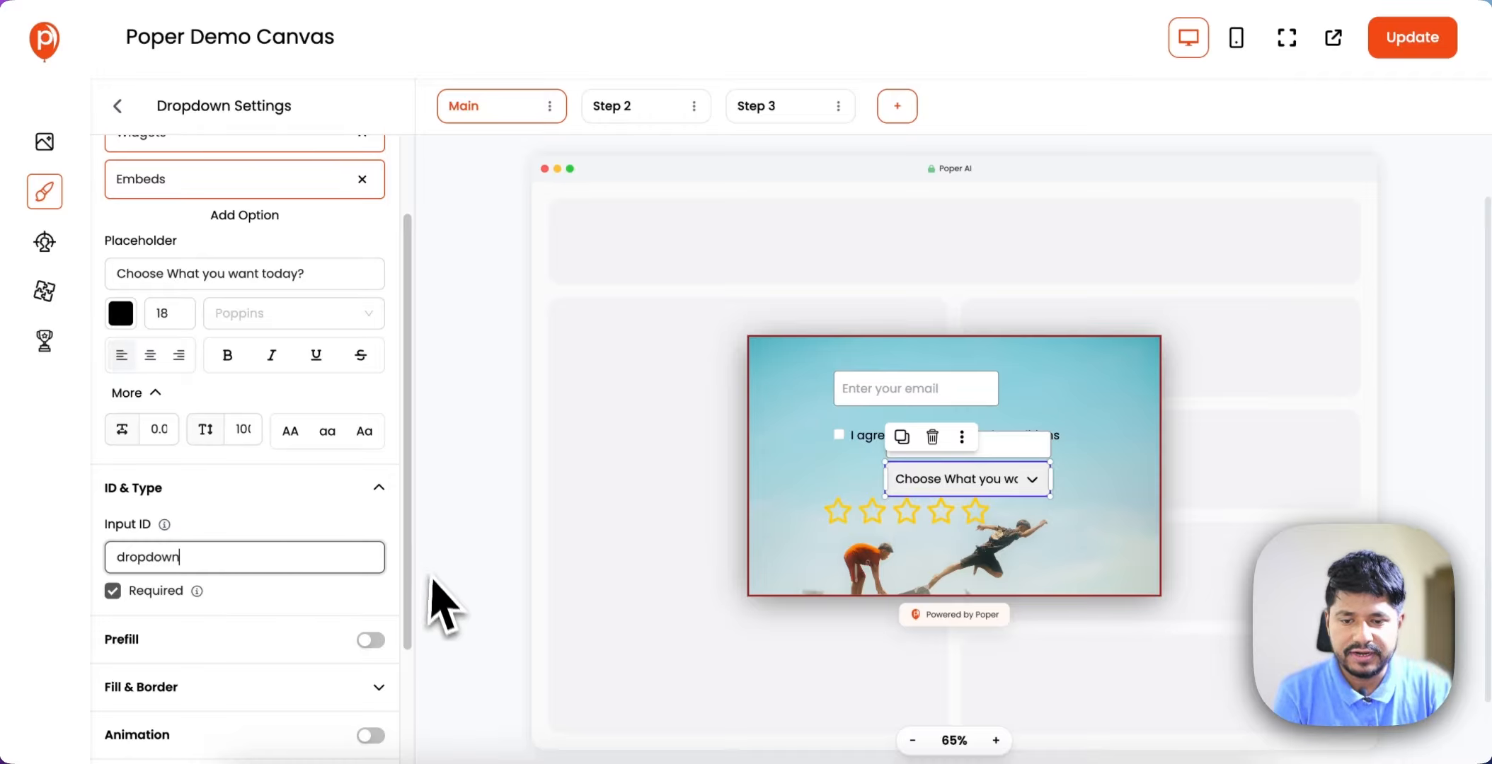
- Turn on prefill for the dropdown with the Static Value method, and expand its fill and border settings
scroll(406, 637, "down", 1)
left_click(371, 547)
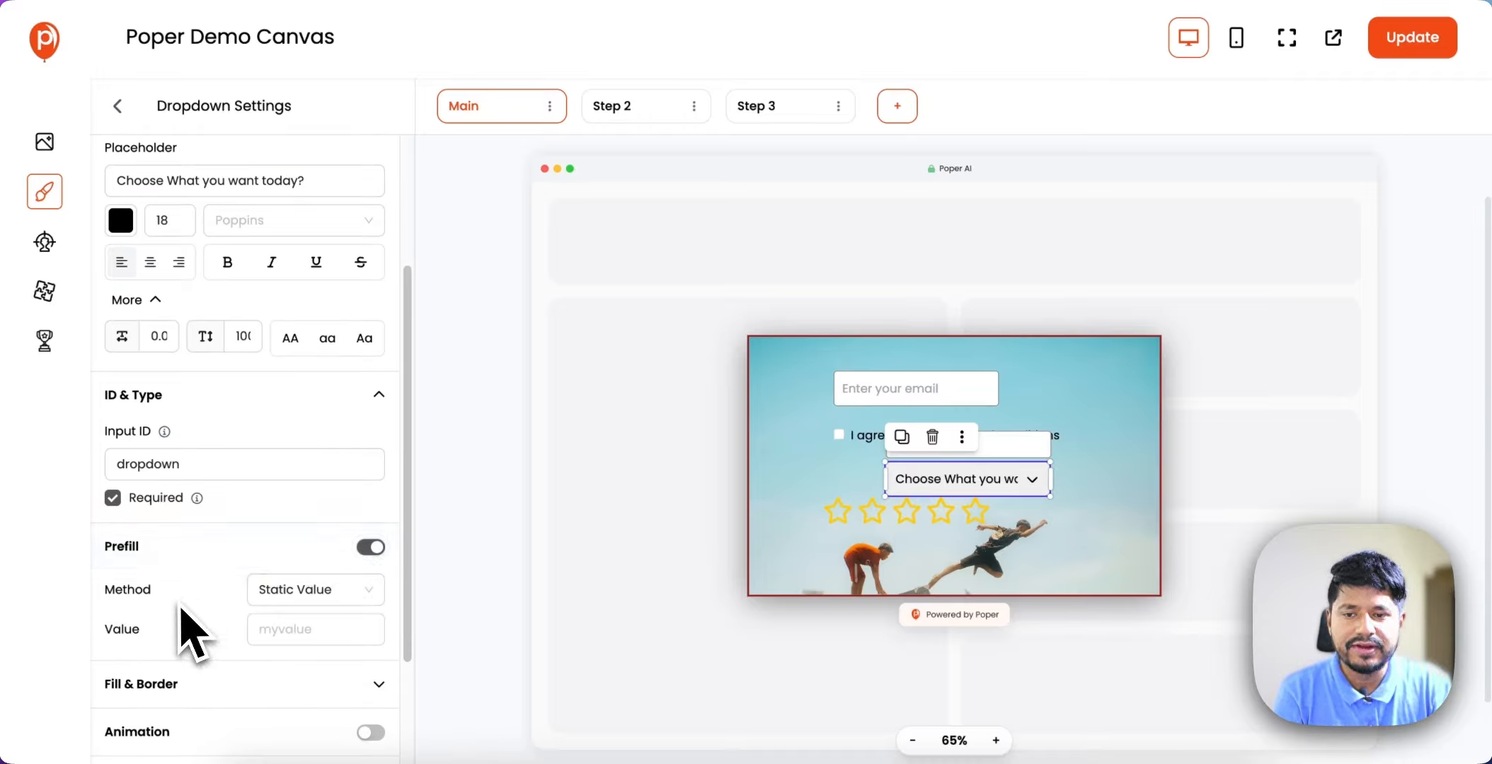
left_click(301, 594)
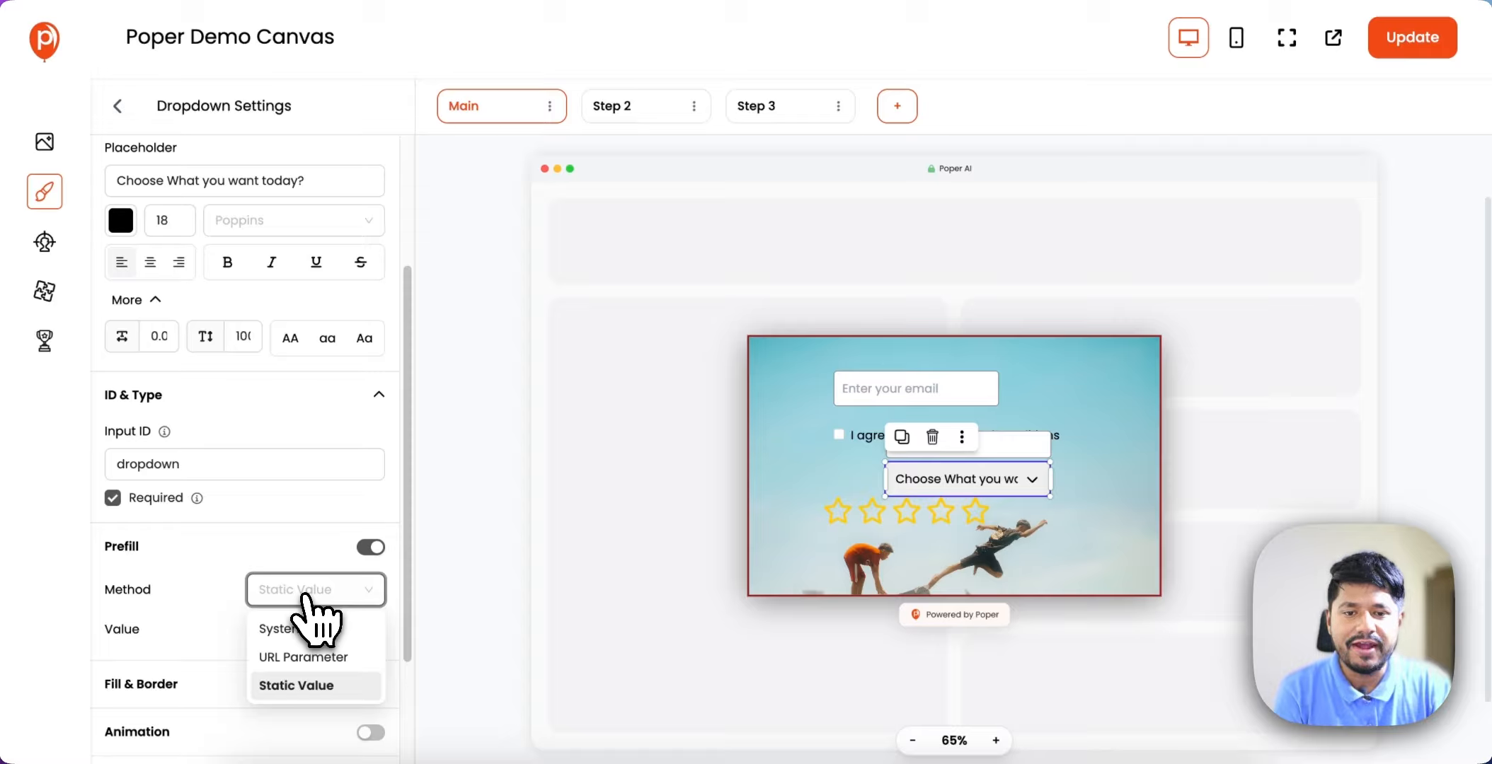
left_click(326, 593)
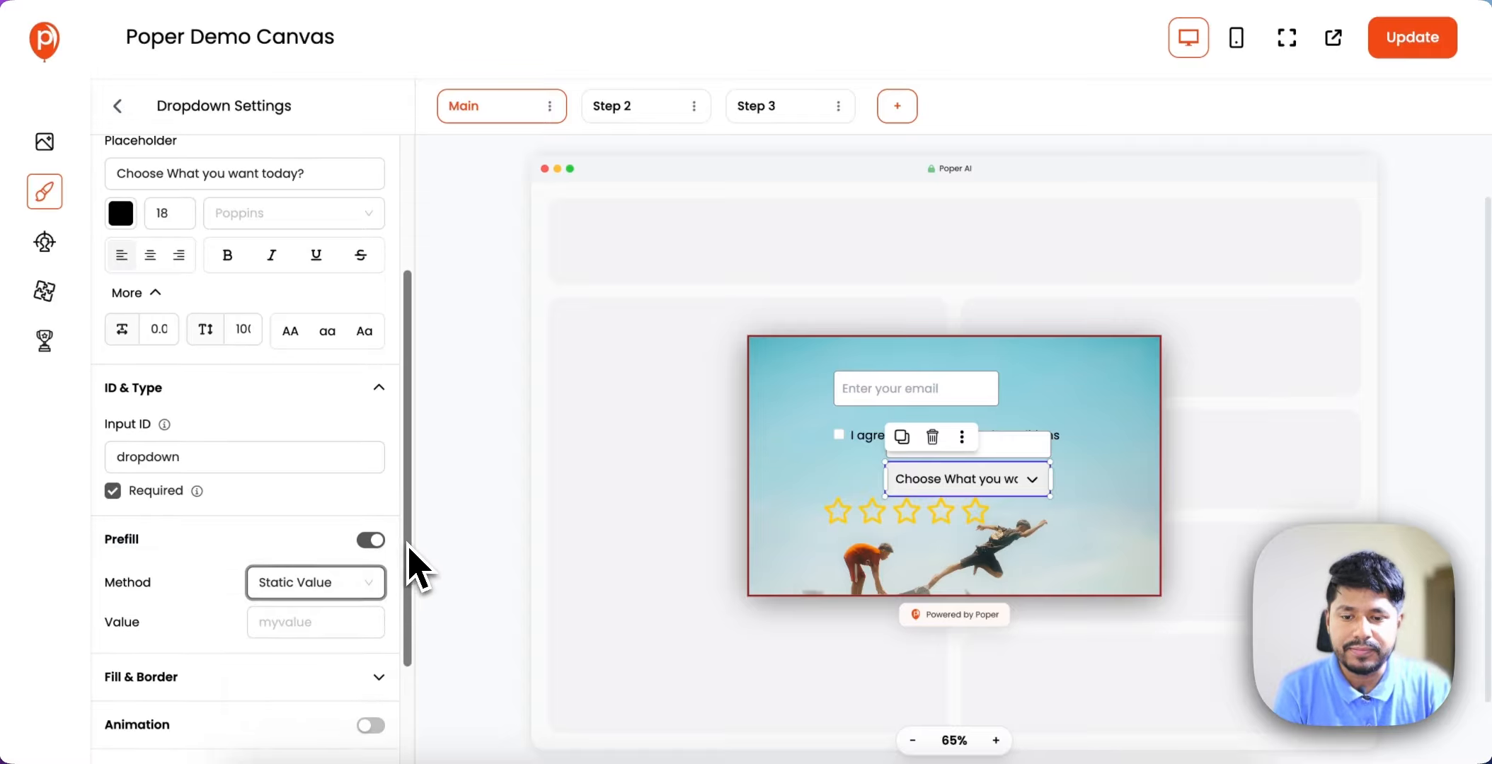
scroll(393, 623, "down", 2)
left_click(293, 566)
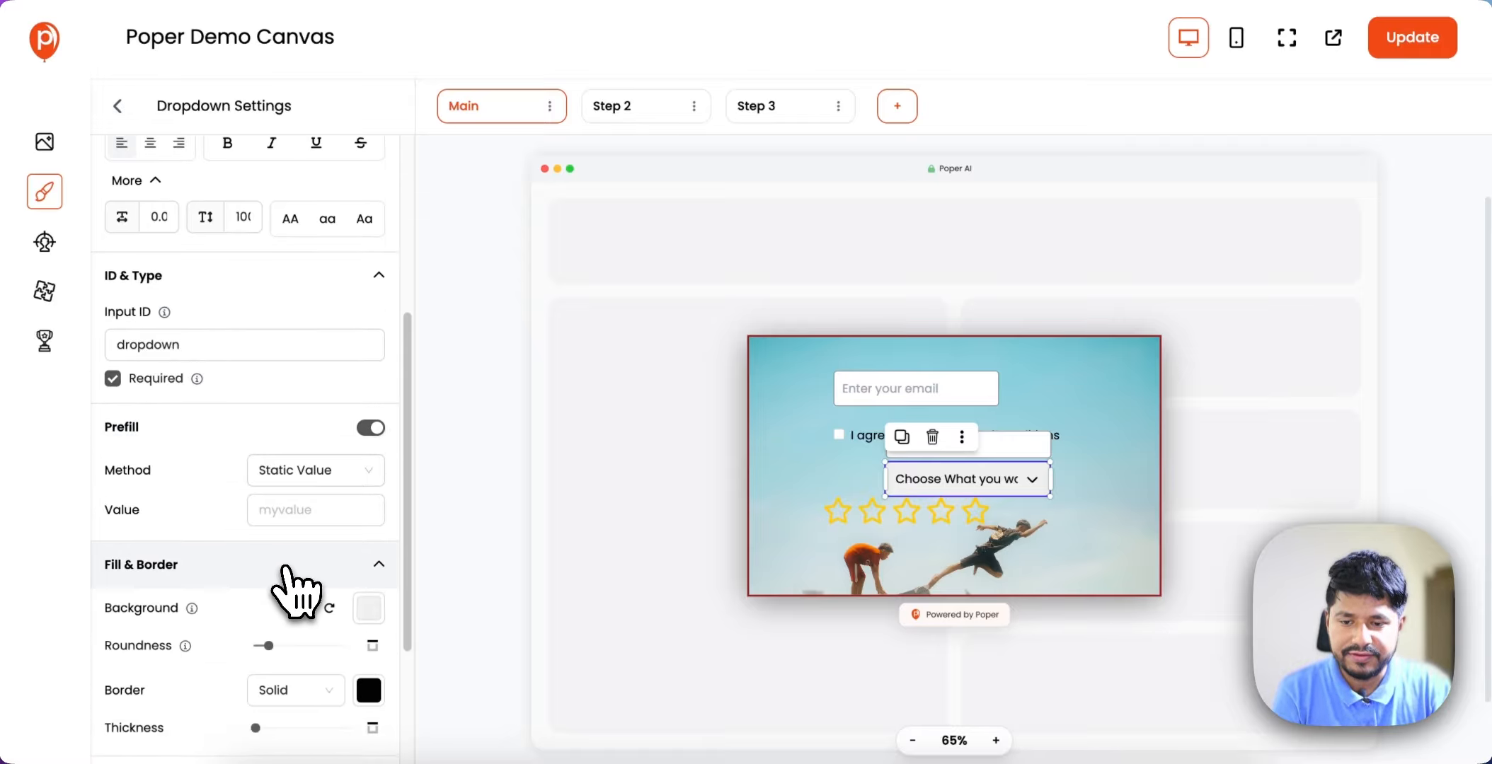
left_click_drag(409, 457, 409, 198)
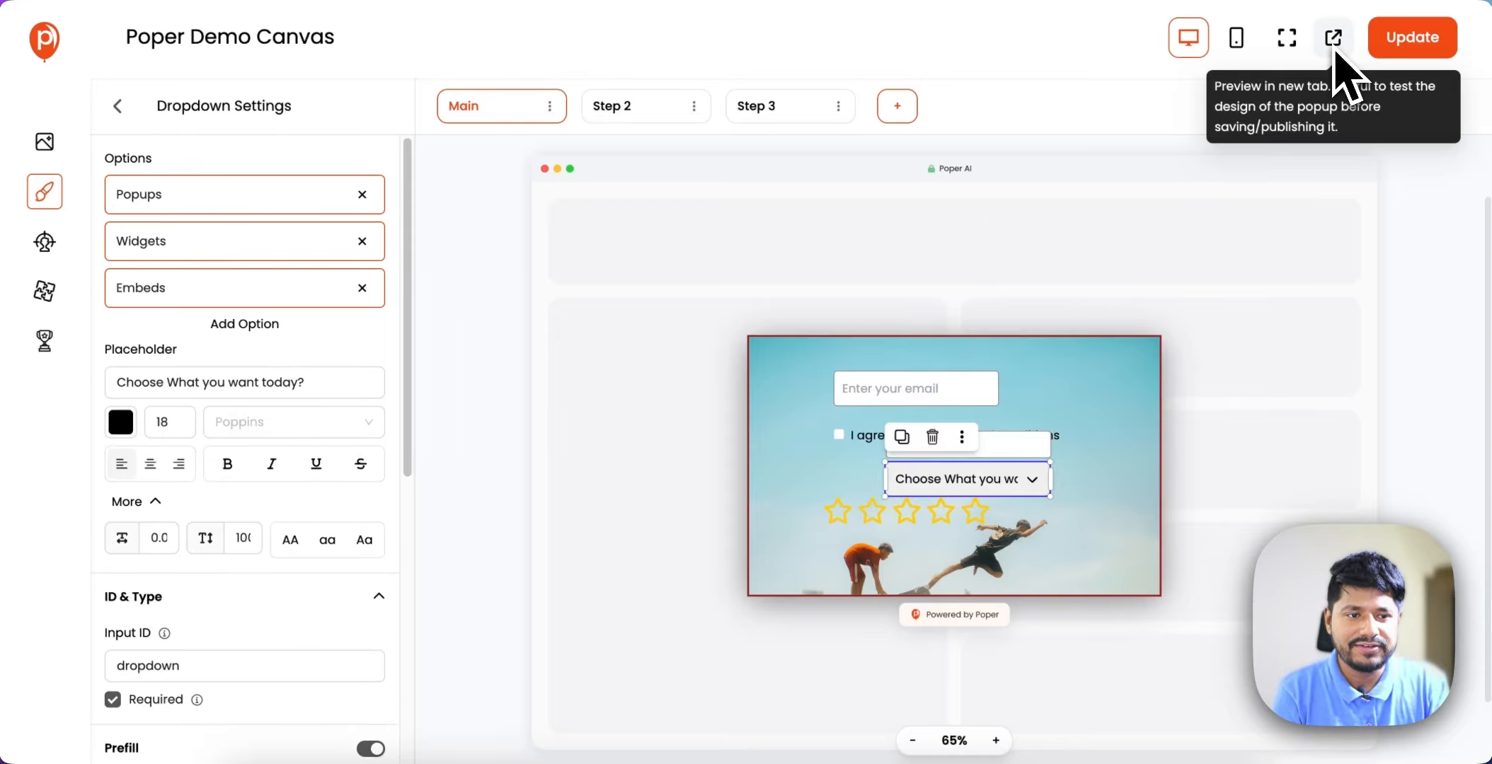
- Save the popup with its new dropdown and open it on the live site
left_click(1185, 336)
key("super+s")
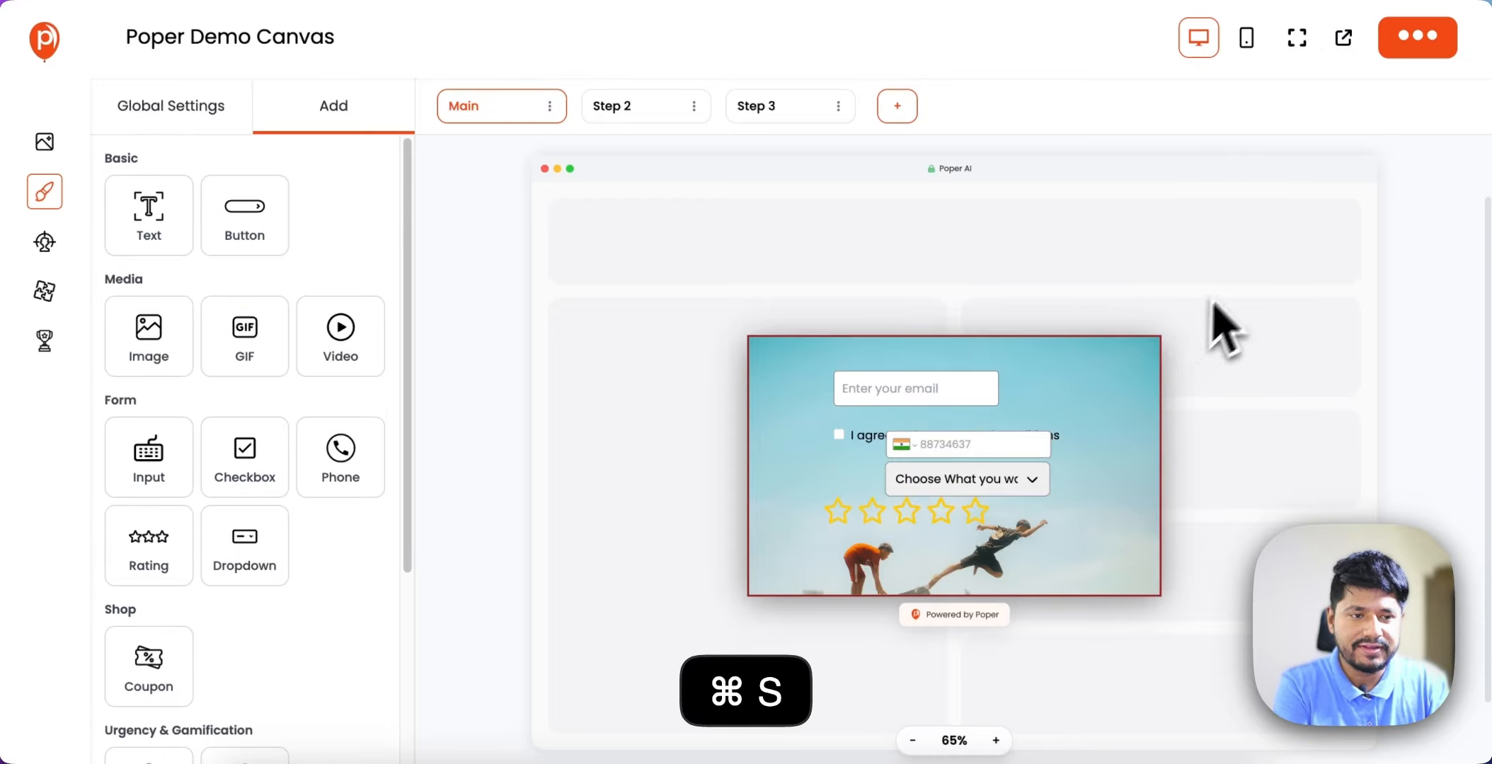
left_click(1334, 39)
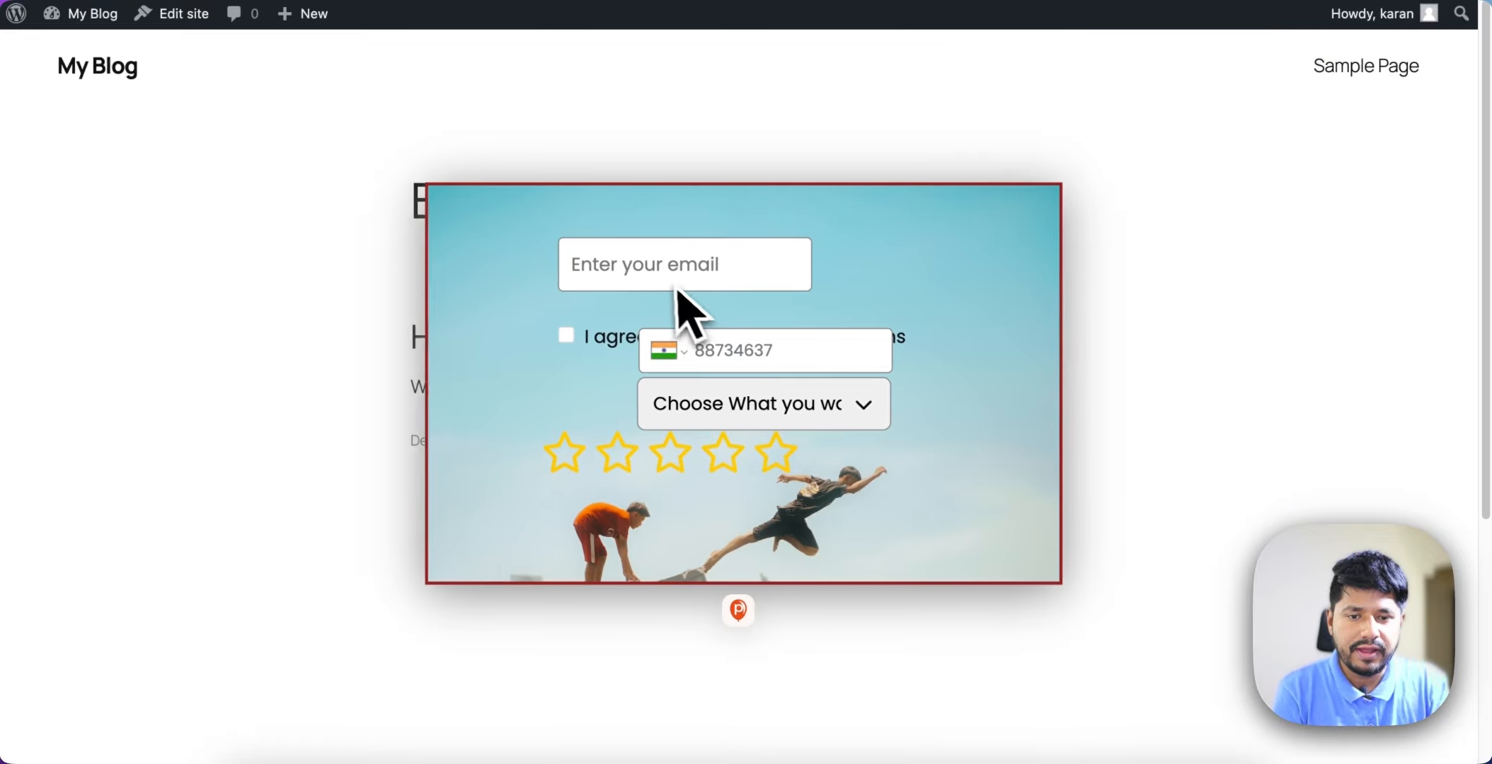
- Try out the dropdown's options in the live popup, choosing Widgets first
left_click(761, 404)
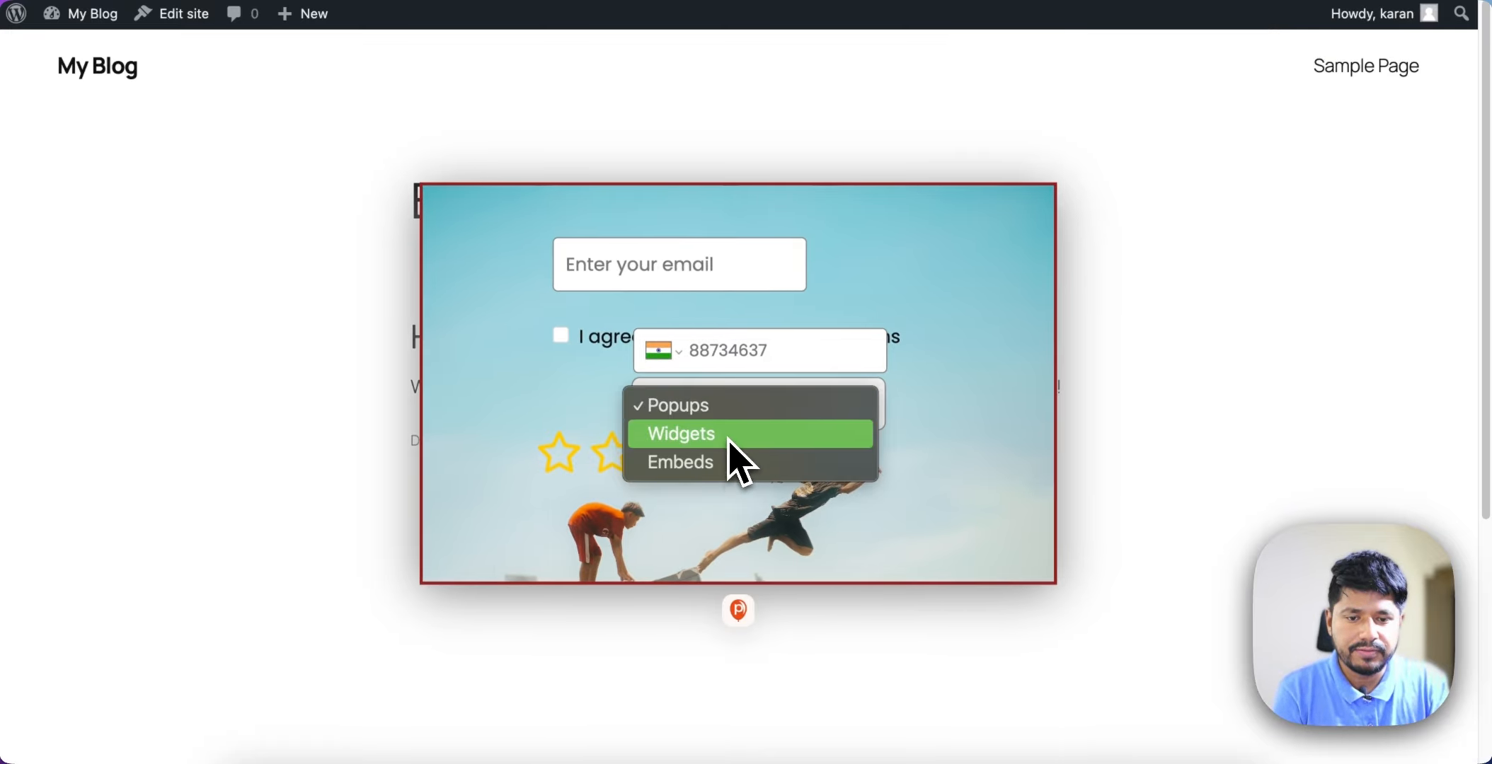
left_click(733, 434)
left_click(754, 424)
left_click(739, 464)
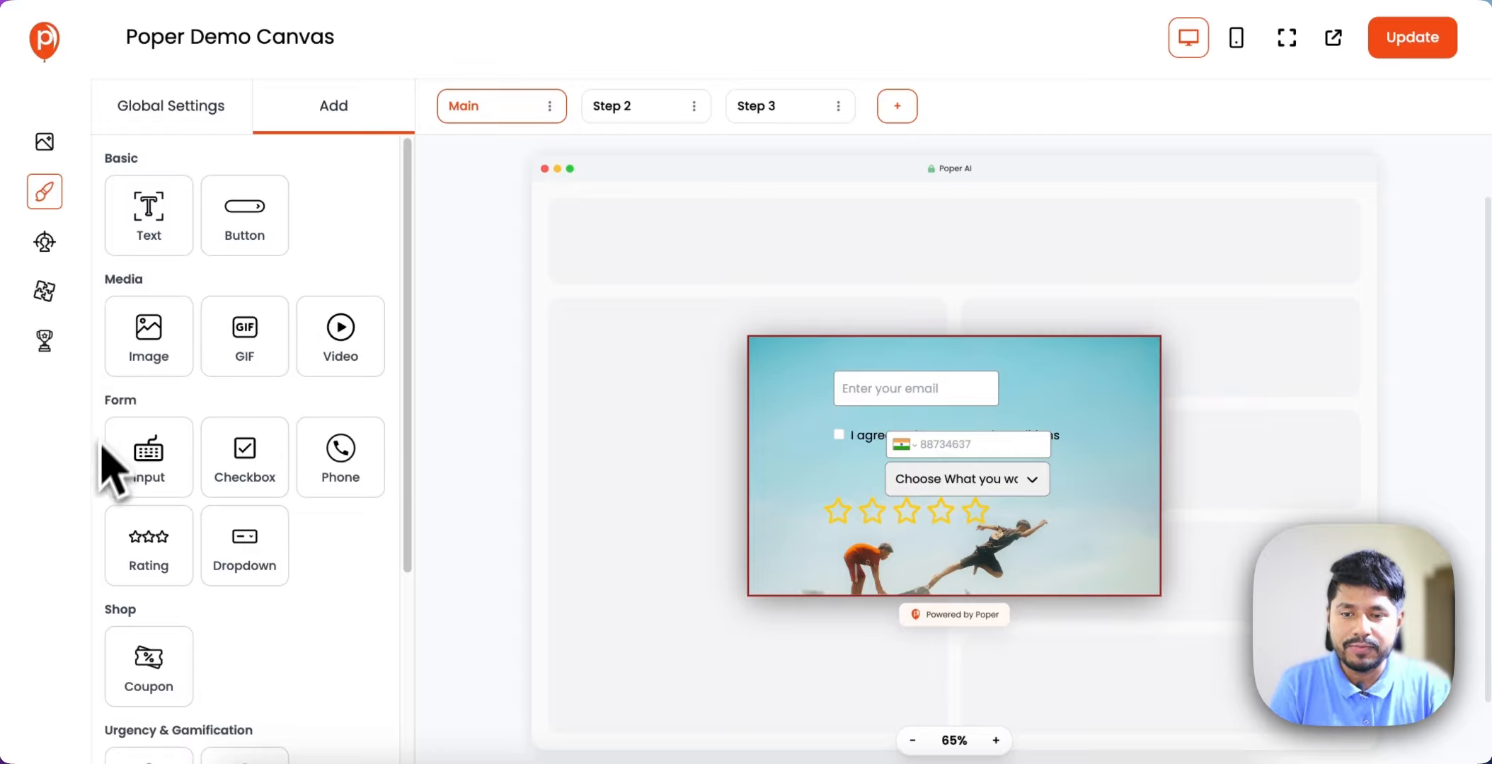
- Return to the popup editor and look through the addable elements below the form group
left_click_drag(408, 412, 406, 540)
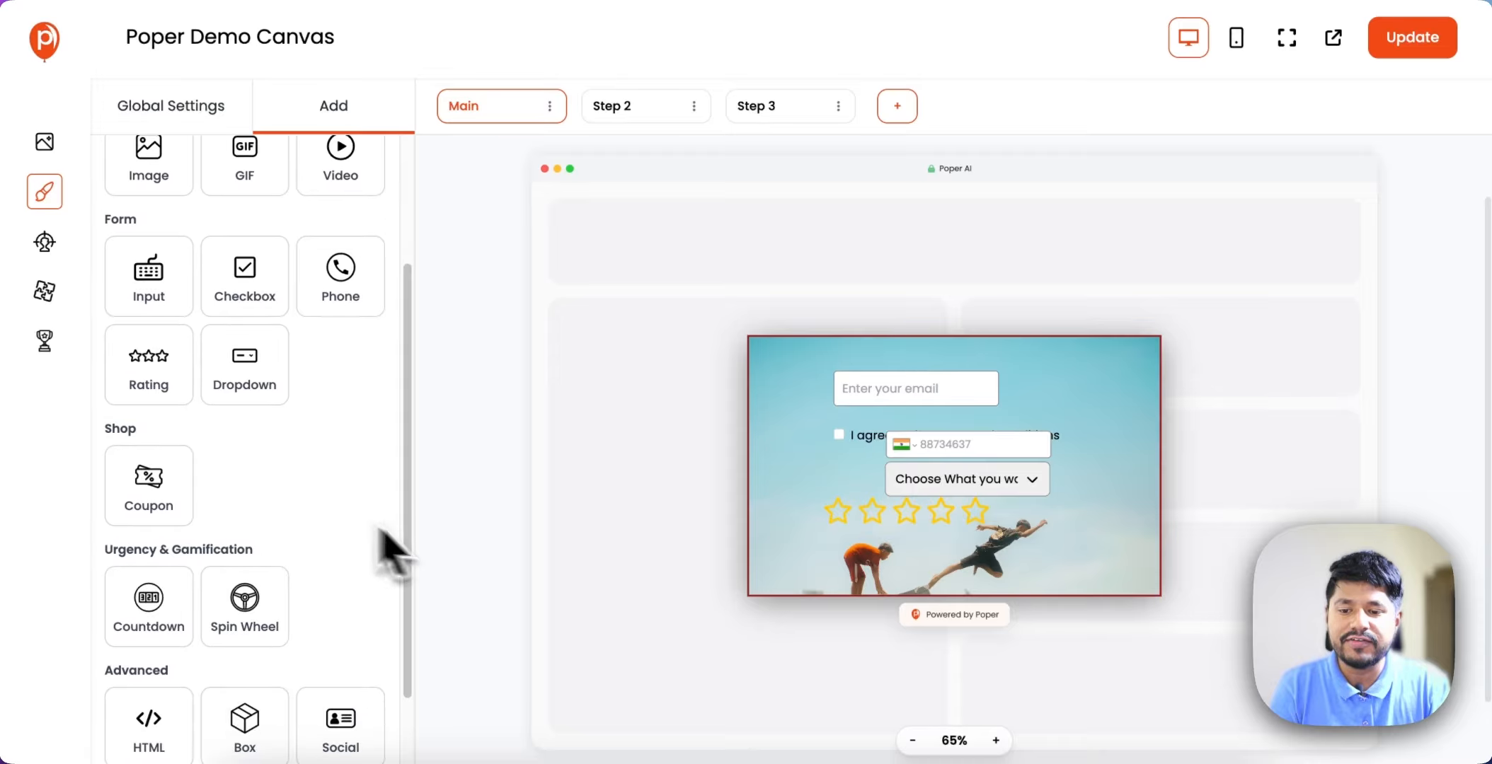